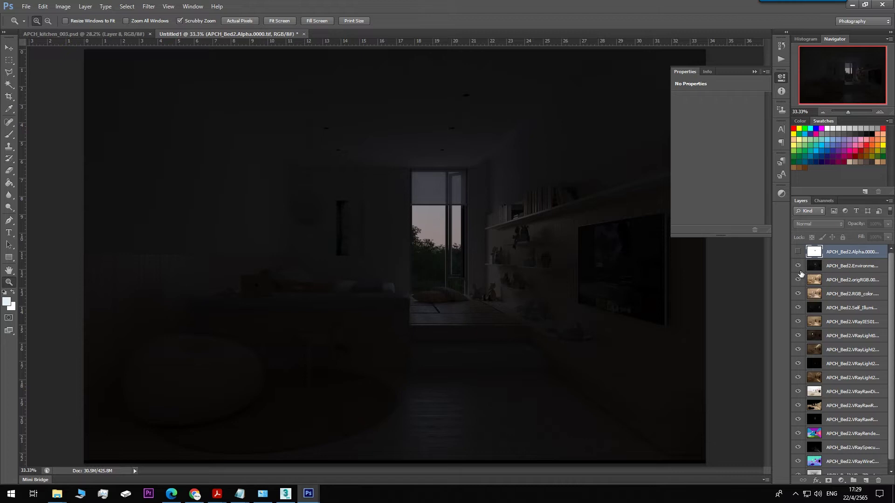
Step: Hide the Environment and origRGB layers and check the RGB_color layer by toggling its visibility around the beanbag
{"action": "left_click", "coordinate": [798, 266]}
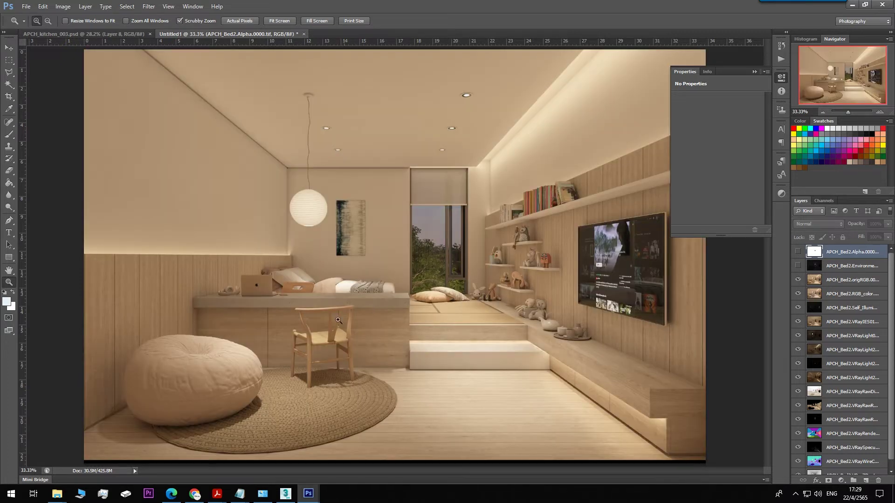
{"action": "mouse_move", "coordinate": [449, 355]}
{"action": "left_mouse_down"}
{"action": "mouse_move", "coordinate": [489, 454]}
{"action": "mouse_move", "coordinate": [435, 383]}
{"action": "mouse_move", "coordinate": [448, 373]}
{"action": "mouse_move", "coordinate": [434, 355]}
{"action": "left_mouse_up"}
{"action": "mouse_move", "coordinate": [372, 243]}
{"action": "left_mouse_down"}
{"action": "mouse_move", "coordinate": [378, 251]}
{"action": "mouse_move", "coordinate": [367, 246]}
{"action": "left_mouse_up"}
{"action": "left_click_drag", "start_coordinate": [207, 359], "coordinate": [264, 411]}
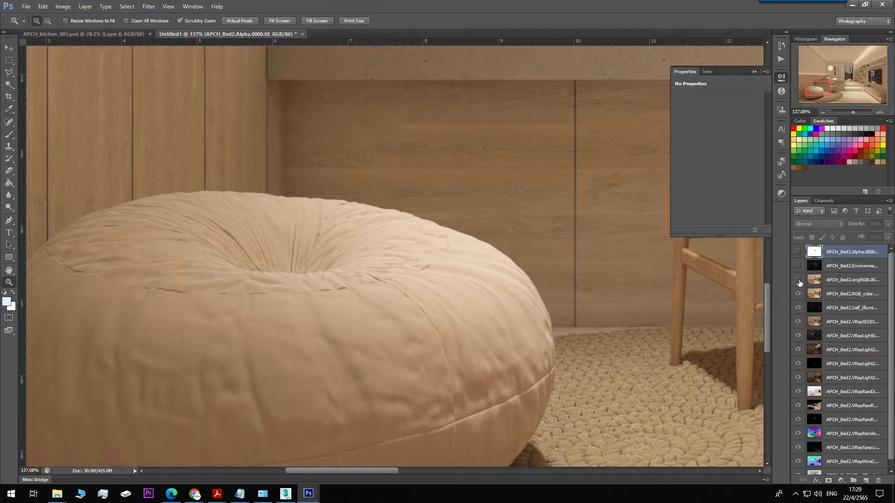
{"action": "left_click", "coordinate": [796, 294]}
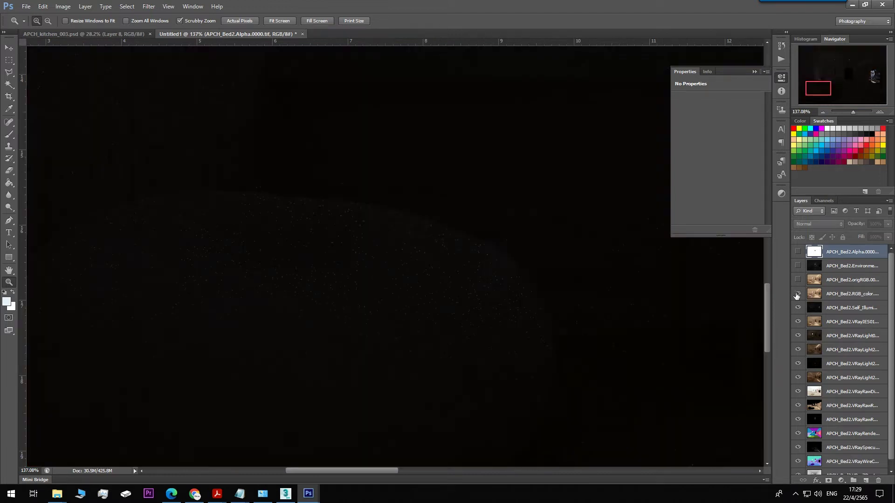
{"action": "left_click", "coordinate": [797, 295]}
{"action": "left_click_drag", "start_coordinate": [376, 306], "coordinate": [330, 273]}
Step: Switch to 3ds Max, show the V-Ray Frame Buffer and examine the beanbag's fabric detail in the rendered image
{"action": "left_click", "coordinate": [286, 494]}
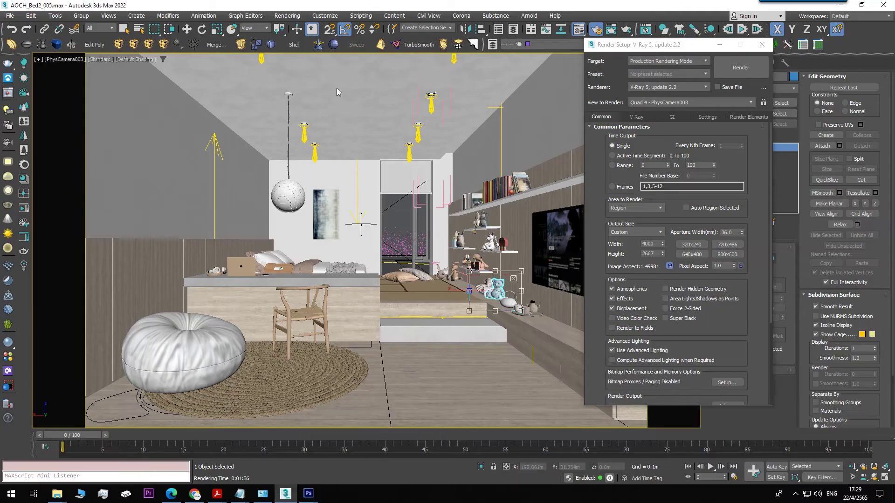
{"action": "left_click", "coordinate": [611, 29]}
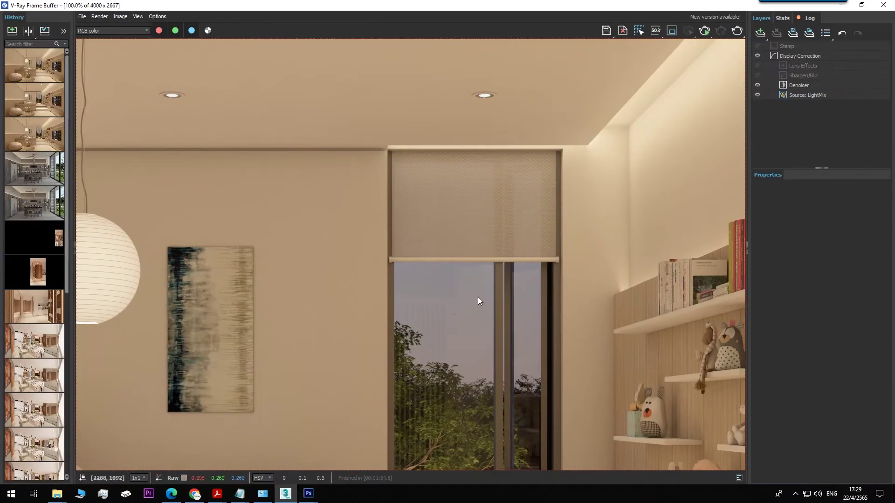
{"action": "scroll", "coordinate": [477, 297], "scroll_direction": "down", "scroll_amount": 2}
{"action": "scroll", "coordinate": [526, 303], "scroll_direction": "up", "scroll_amount": 5}
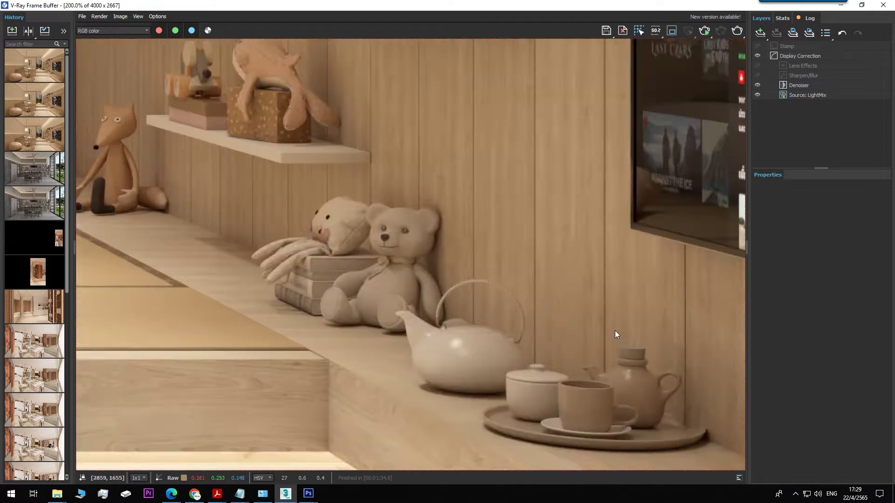
{"action": "scroll", "coordinate": [615, 331], "scroll_direction": "down", "scroll_amount": 5}
{"action": "scroll", "coordinate": [220, 377], "scroll_direction": "up", "scroll_amount": 3}
{"action": "scroll", "coordinate": [228, 368], "scroll_direction": "up", "scroll_amount": 2}
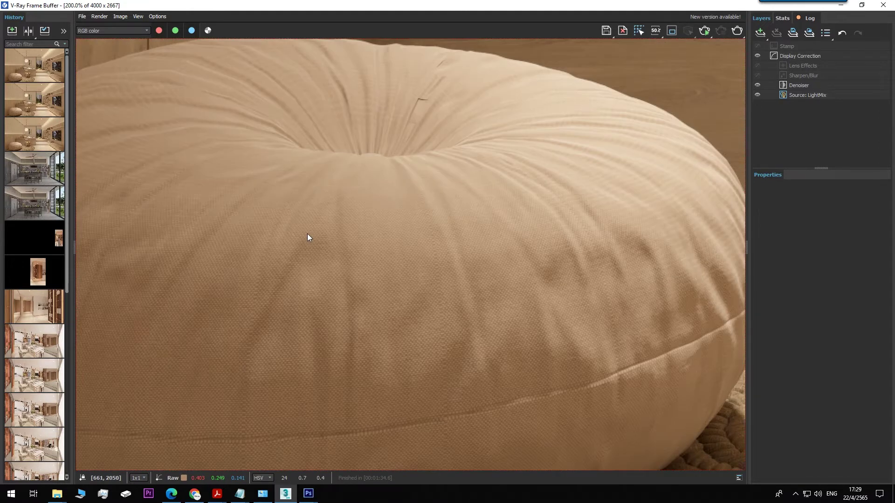
{"action": "scroll", "coordinate": [306, 234], "scroll_direction": "down", "scroll_amount": 2}
{"action": "scroll", "coordinate": [249, 203], "scroll_direction": "up", "scroll_amount": 2}
{"action": "scroll", "coordinate": [266, 214], "scroll_direction": "down", "scroll_amount": 2}
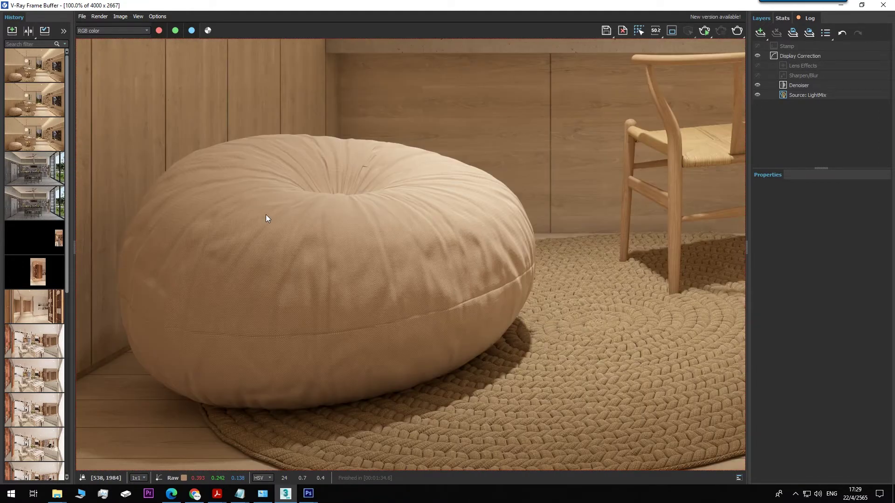
{"action": "scroll", "coordinate": [515, 228], "scroll_direction": "up", "scroll_amount": 2}
{"action": "scroll", "coordinate": [445, 256], "scroll_direction": "down", "scroll_amount": 2}
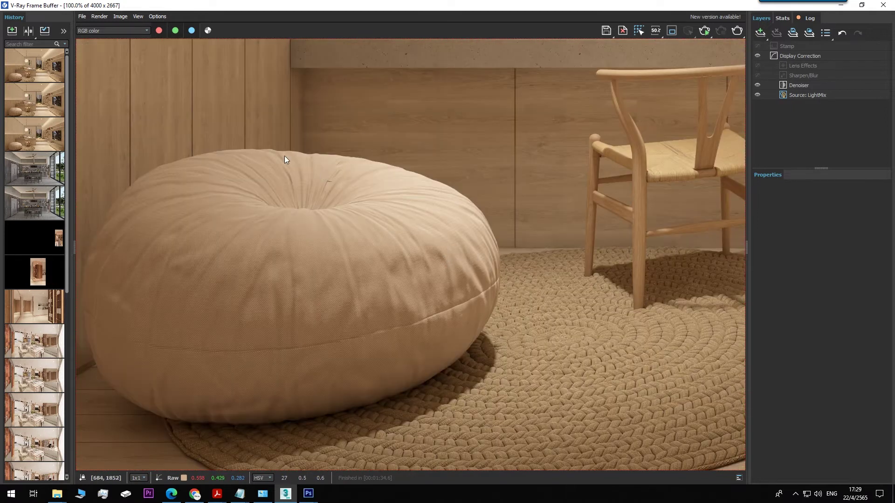
{"action": "scroll", "coordinate": [303, 177], "scroll_direction": "up", "scroll_amount": 2}
{"action": "scroll", "coordinate": [345, 196], "scroll_direction": "down", "scroll_amount": 1}
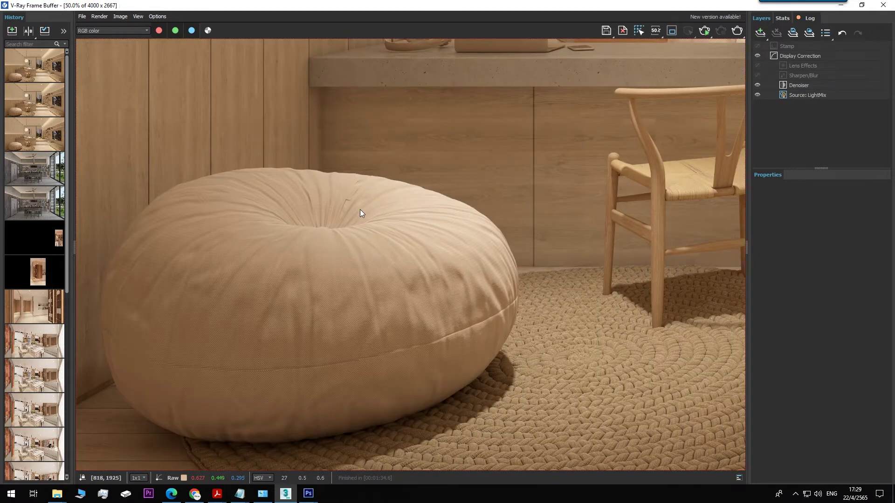
{"action": "scroll", "coordinate": [401, 202], "scroll_direction": "down", "scroll_amount": 2}
{"action": "scroll", "coordinate": [269, 307], "scroll_direction": "up", "scroll_amount": 2}
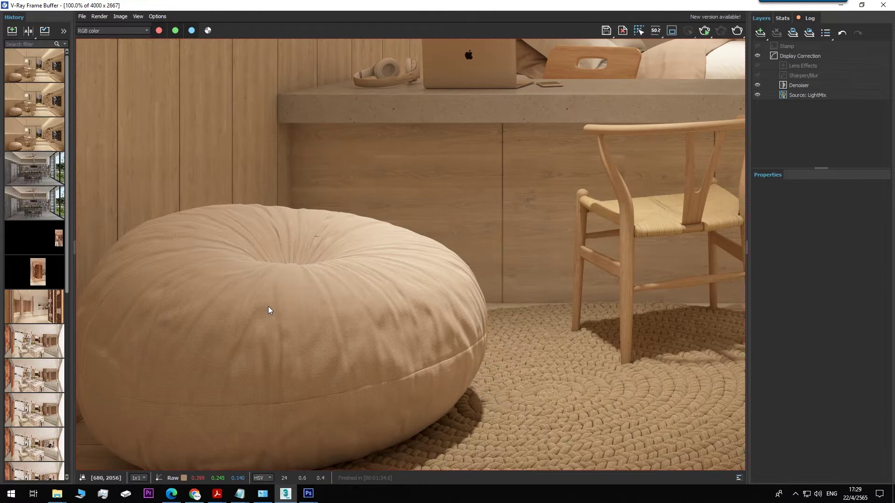
{"action": "scroll", "coordinate": [269, 308], "scroll_direction": "down", "scroll_amount": 1}
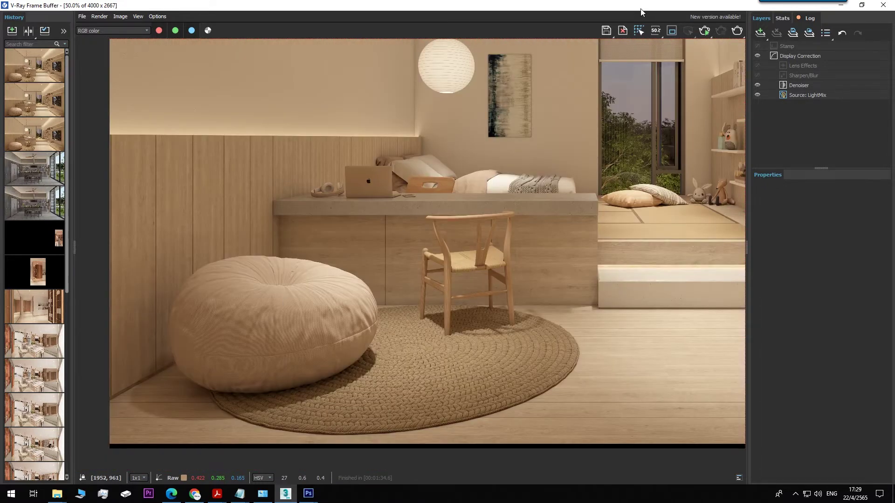
Step: Start saving the frame buffer image into the APCH_Bed2 render folder, taking the existing RGB_color file as the base name
{"action": "left_click_drag", "start_coordinate": [597, 9], "coordinate": [601, 42]}
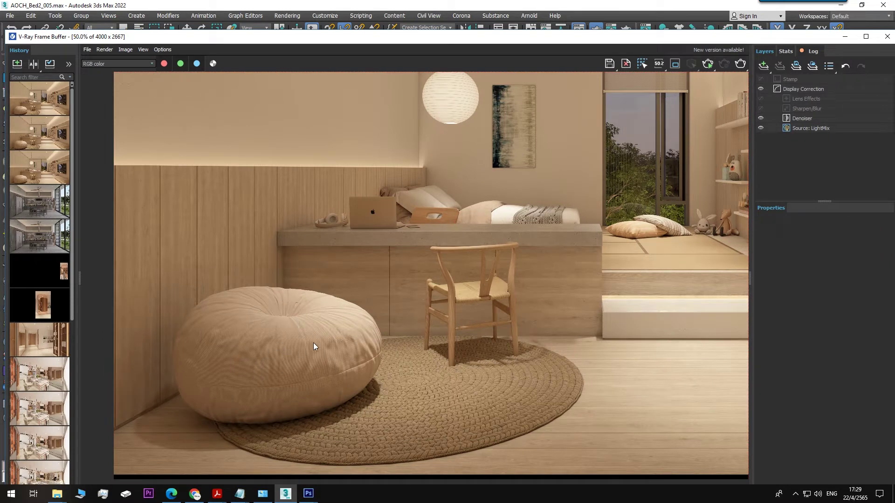
{"action": "left_click_drag", "start_coordinate": [410, 42], "coordinate": [433, 24]}
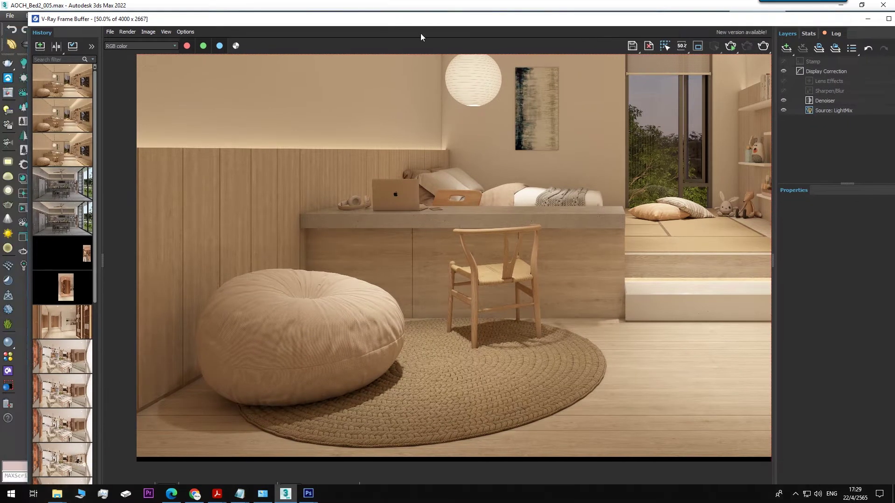
{"action": "left_click", "coordinate": [632, 46]}
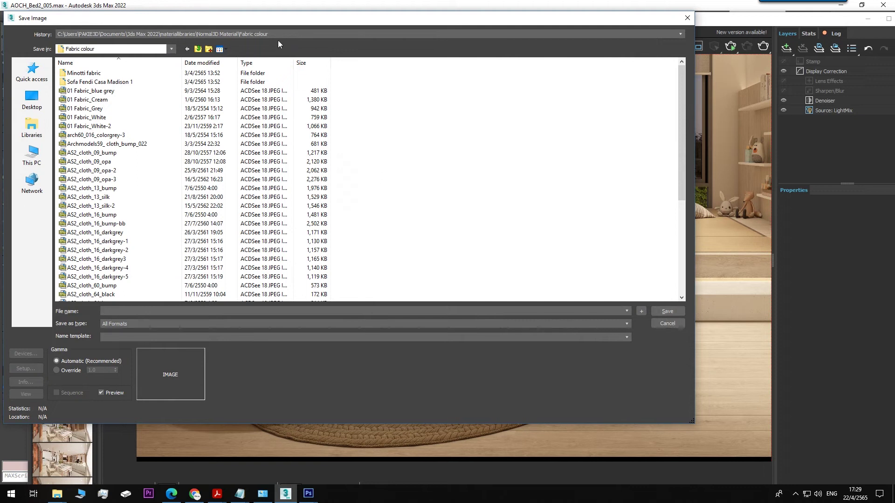
{"action": "left_click", "coordinate": [280, 33]}
{"action": "left_click", "coordinate": [268, 48]}
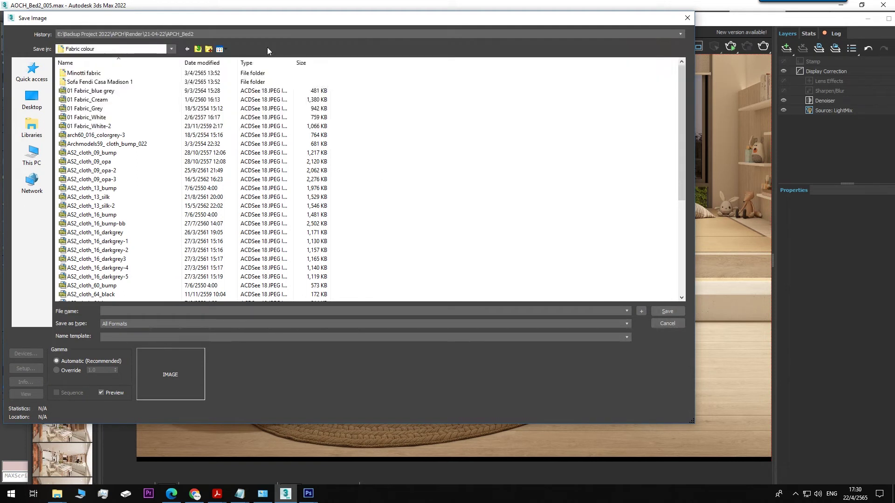
{"action": "left_click", "coordinate": [227, 91]}
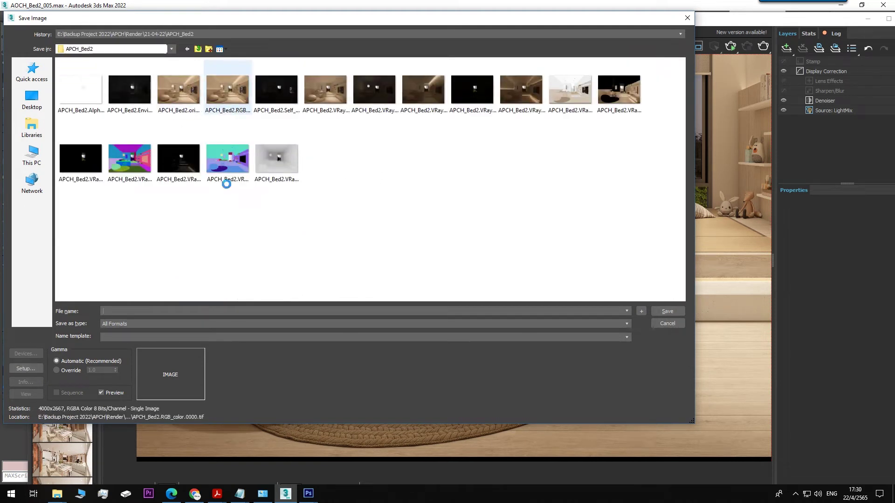
Step: Save the render as APCH_Bed2.RGB_color.0000ffff in TIF format, with 8-bit color, no compression and a stored alpha channel
{"action": "type", "text": "ffff"}
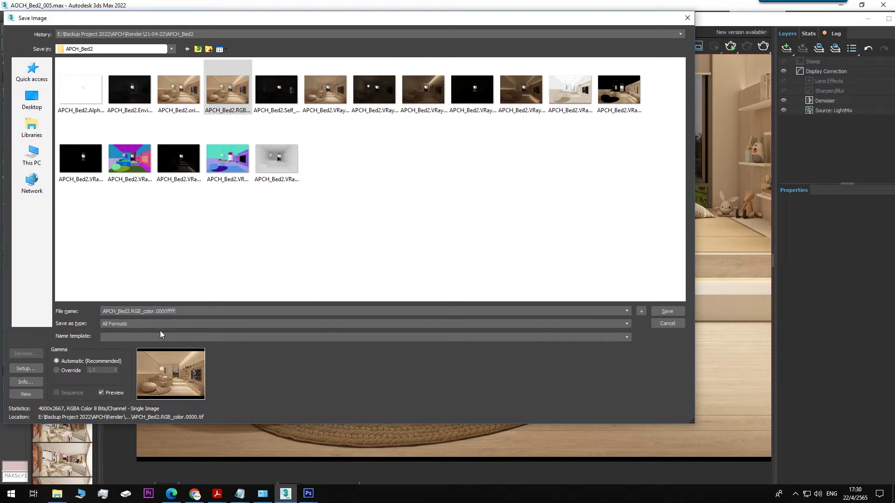
{"action": "left_click", "coordinate": [161, 325]}
{"action": "left_click", "coordinate": [113, 417]}
{"action": "left_click", "coordinate": [658, 312]}
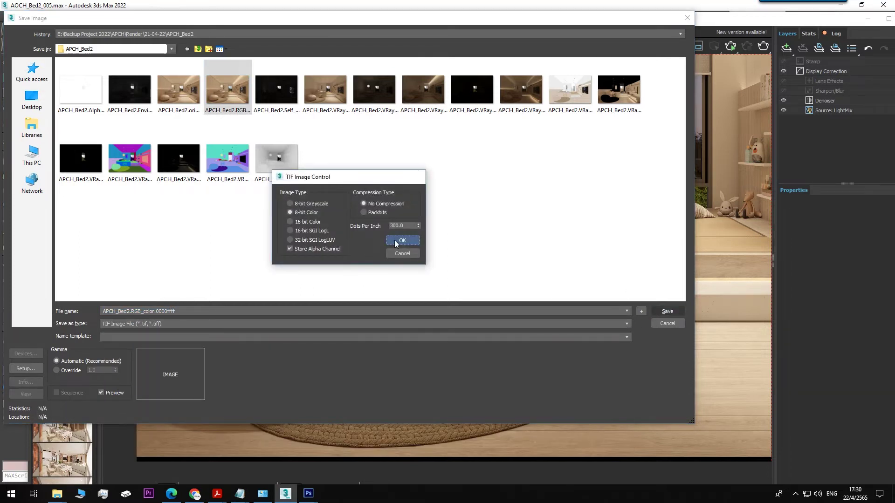
{"action": "left_click", "coordinate": [395, 242]}
Step: Switch to Photoshop and open the file APCH_Bed2.RGB_color.0000ffff from the APCH_Bed2 folder, listing the files by name
{"action": "left_click", "coordinate": [308, 493]}
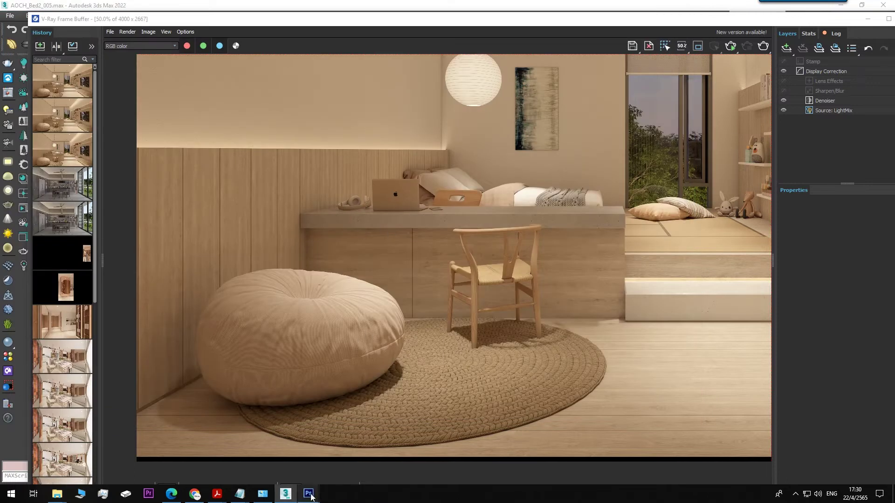
{"action": "left_click", "coordinate": [183, 450]}
{"action": "left_click", "coordinate": [25, 6]}
{"action": "left_click", "coordinate": [38, 25]}
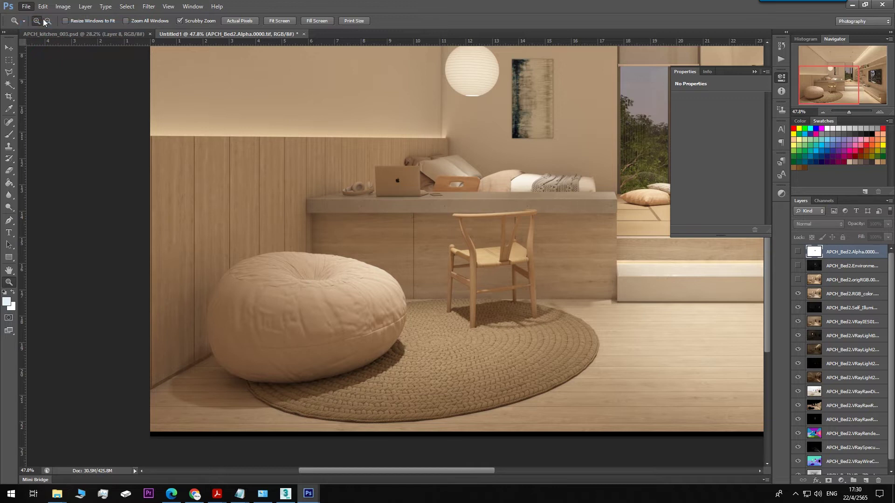
{"action": "key", "text": "ctrl+o"}
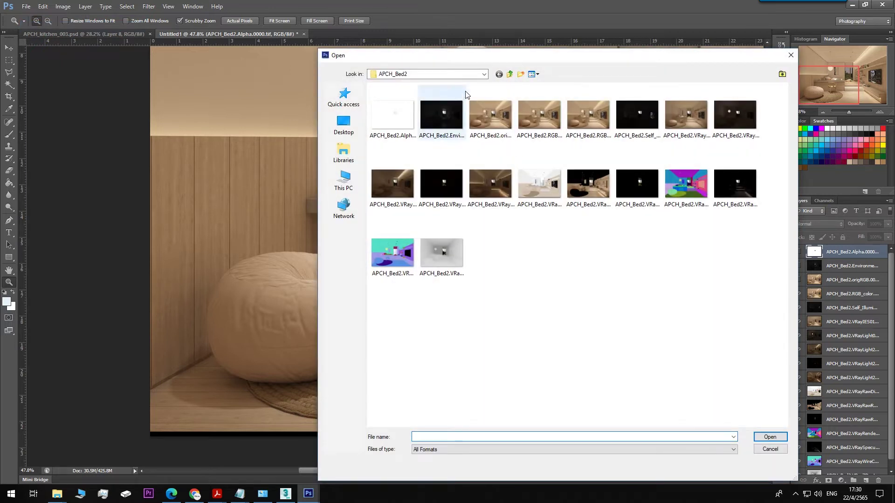
{"action": "left_click", "coordinate": [534, 75]}
{"action": "left_click", "coordinate": [546, 126]}
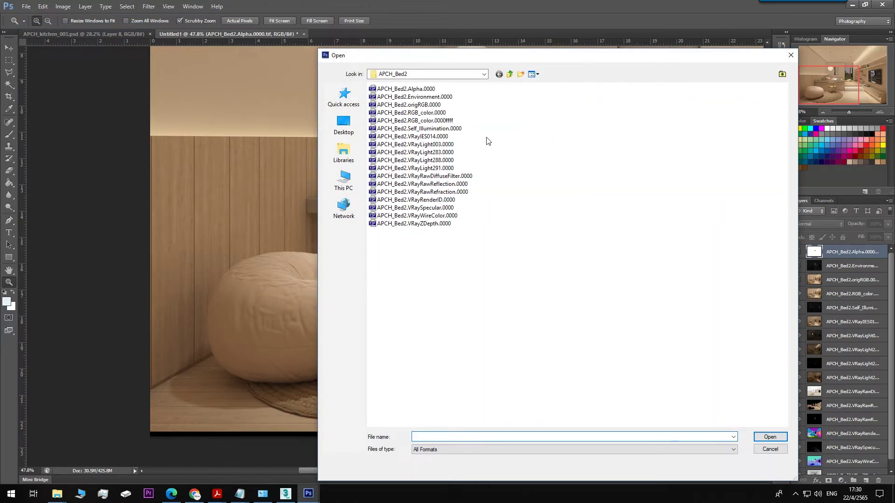
{"action": "double_click", "coordinate": [444, 122]}
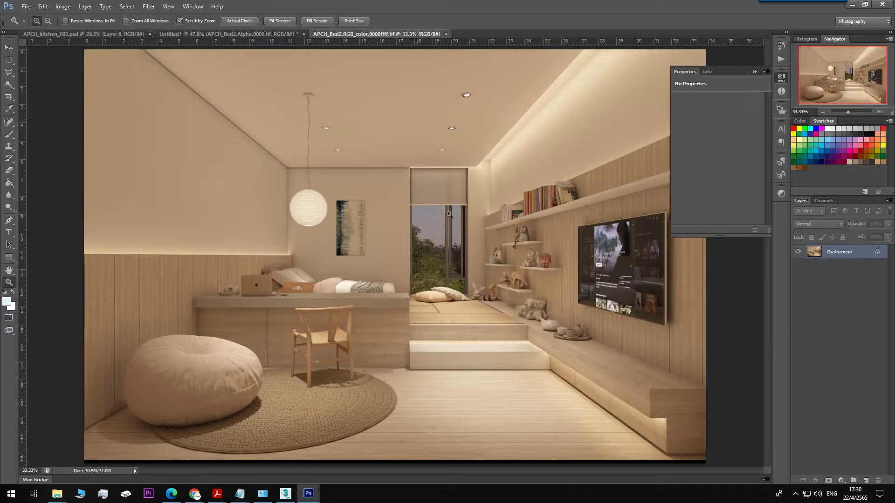
Step: Preview the opened render in full screen and return to the standard screen view
{"action": "left_click_drag", "start_coordinate": [388, 302], "coordinate": [384, 339]}
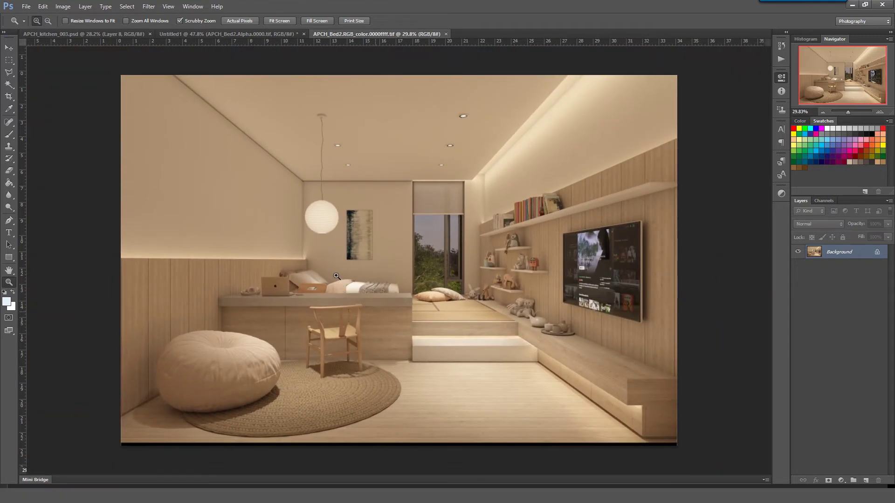
{"action": "key", "text": "f"}
{"action": "key", "text": "f"}
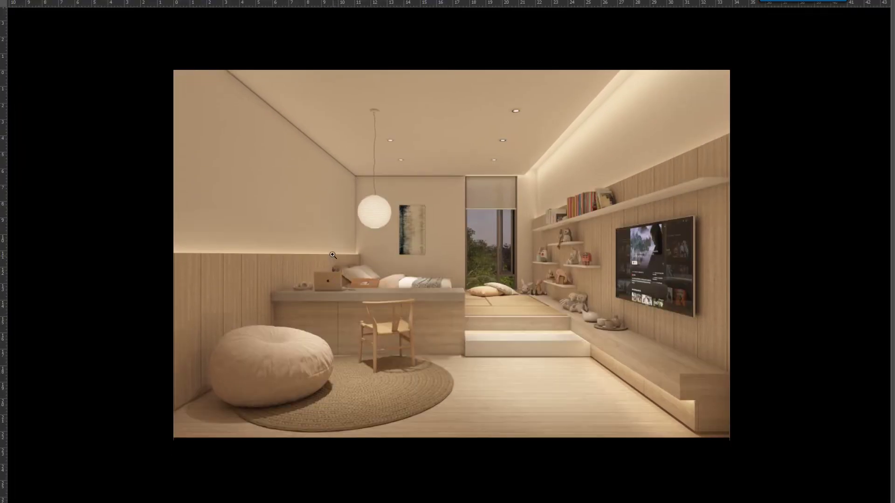
{"action": "mouse_move", "coordinate": [295, 364]}
{"action": "left_mouse_down"}
{"action": "mouse_move", "coordinate": [327, 387]}
{"action": "mouse_move", "coordinate": [291, 357]}
{"action": "left_mouse_up"}
{"action": "key", "text": "f"}
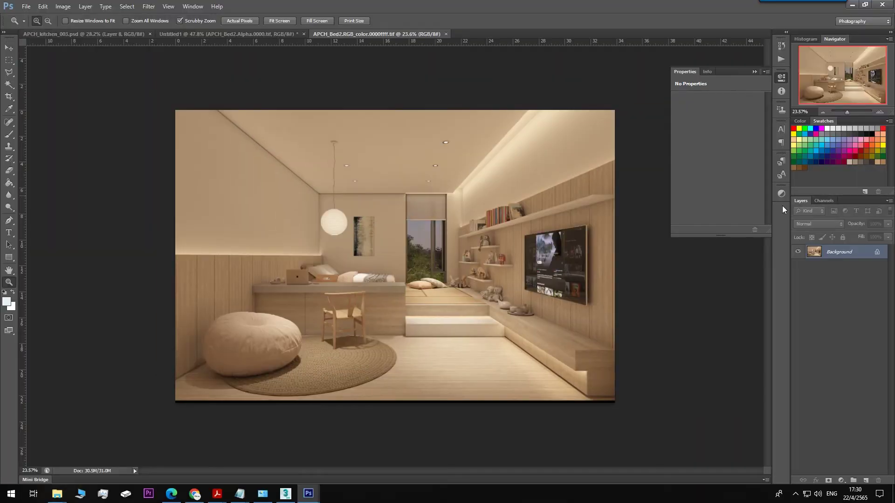
Step: Load the Alpha 1 channel as a selection and copy the selected RGB image to a new layer
{"action": "left_click", "coordinate": [823, 201]}
{"action": "left_click", "coordinate": [811, 264]}
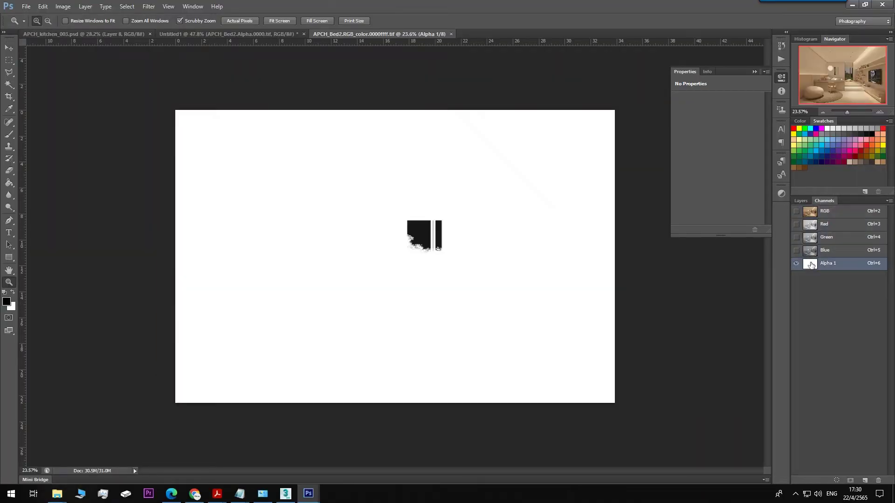
{"action": "left_click", "coordinate": [835, 480]}
{"action": "left_click", "coordinate": [830, 212]}
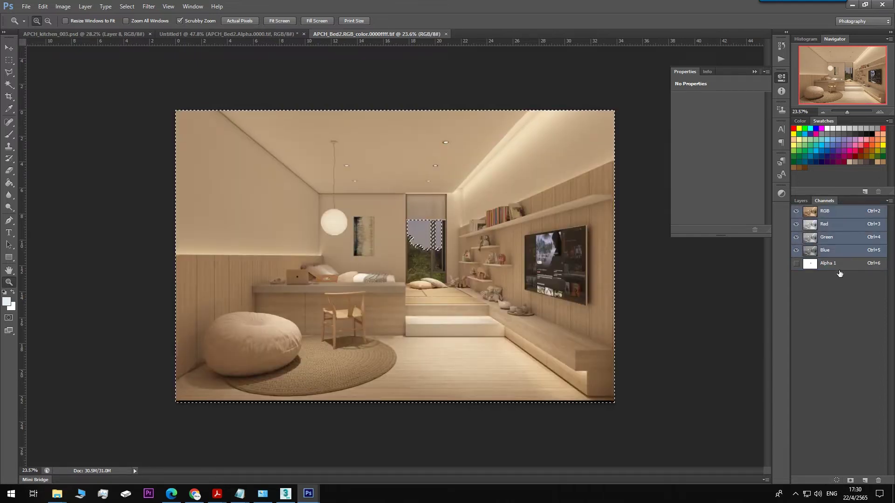
{"action": "key", "text": "ctrl+j"}
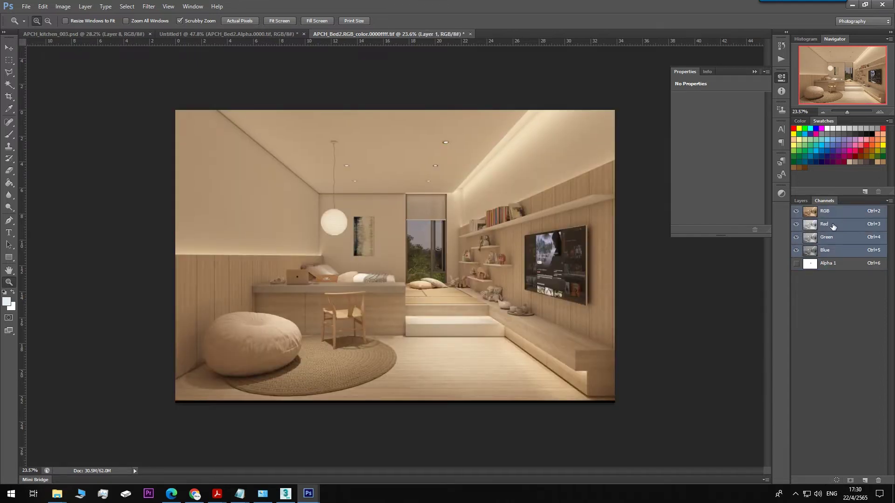
Step: Float the render's document window and move its new layer into the Untitled1 document, aligned over the existing layers
{"action": "left_click_drag", "start_coordinate": [406, 35], "coordinate": [384, 121]}
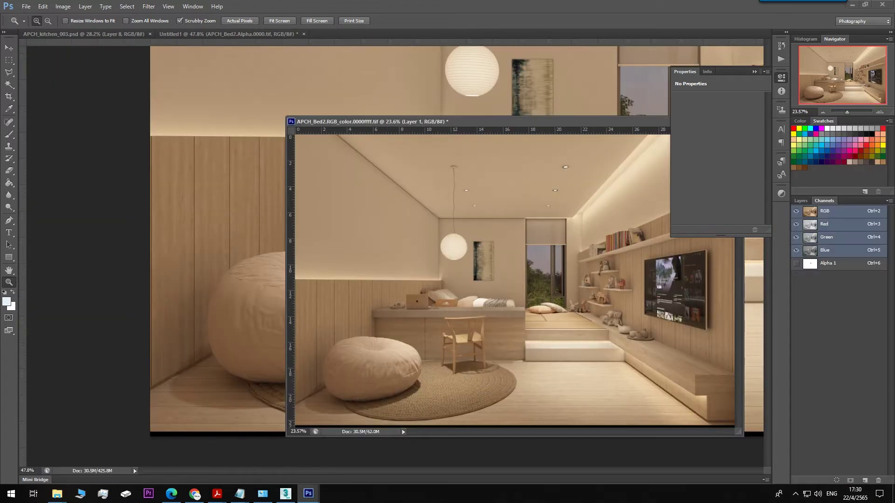
{"action": "left_click_drag", "start_coordinate": [465, 122], "coordinate": [894, 122]}
{"action": "key", "text": "v"}
{"action": "left_click_drag", "start_coordinate": [894, 270], "coordinate": [294, 271]}
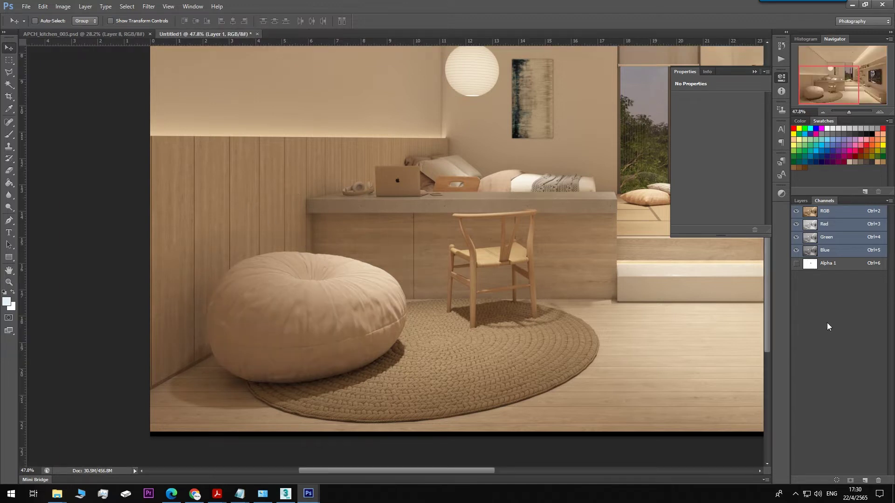
Step: Group all the APCH_Bed2 render element layers beneath Layer 1, move the group to the top of the layer stack and hide it
{"action": "key", "text": "z"}
{"action": "left_click_drag", "start_coordinate": [361, 253], "coordinate": [366, 326]}
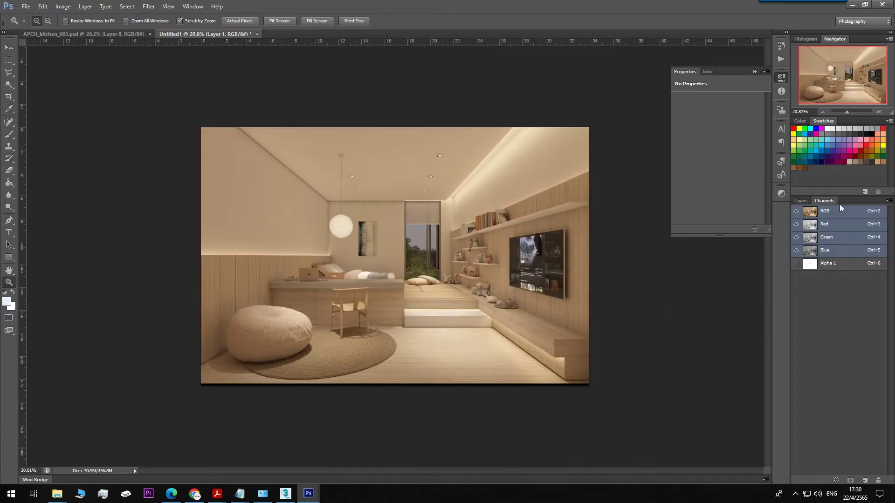
{"action": "left_click", "coordinate": [805, 201]}
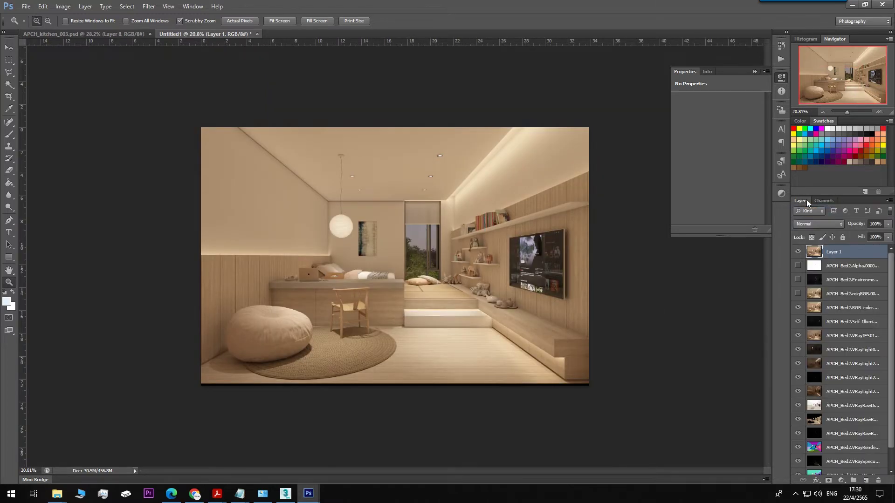
{"action": "left_click", "coordinate": [831, 269]}
{"action": "scroll", "coordinate": [846, 310], "scroll_direction": "down", "scroll_amount": 1}
{"action": "left_click", "coordinate": [843, 468], "text": "shift"}
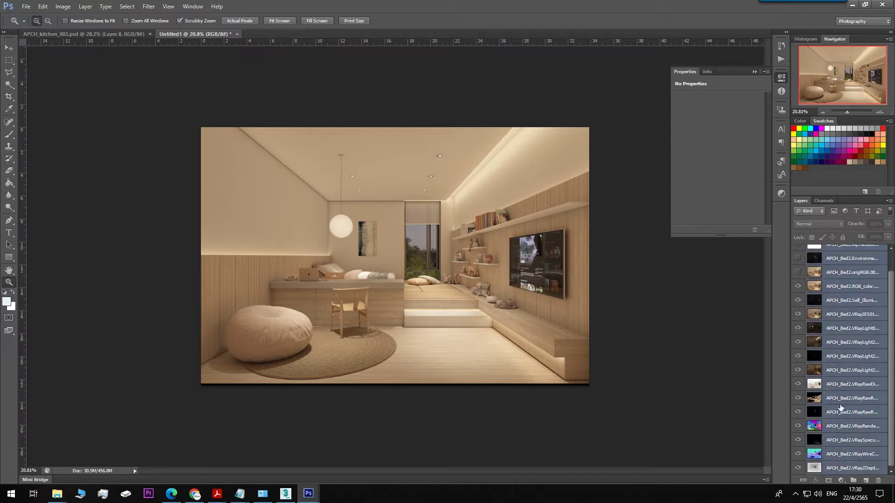
{"action": "scroll", "coordinate": [844, 405], "scroll_direction": "up", "scroll_amount": 1}
{"action": "scroll", "coordinate": [867, 382], "scroll_direction": "down", "scroll_amount": 1}
{"action": "key", "text": "ctrl+g"}
{"action": "left_click_drag", "start_coordinate": [836, 266], "coordinate": [829, 248]}
{"action": "left_click", "coordinate": [798, 250]}
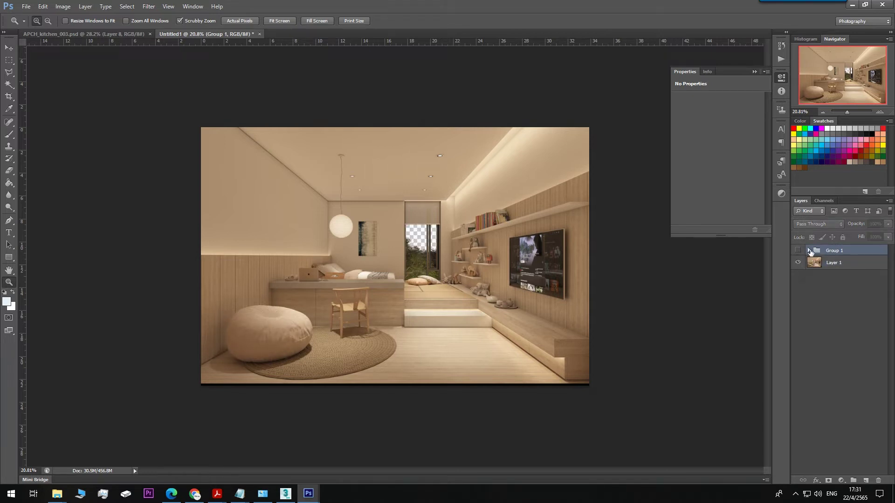
Step: Move the APCH_Bed2.RGB_color layer out of Group 1 to the bottom of the stack, beneath Layer 1, and collapse the group
{"action": "left_click", "coordinate": [809, 251]}
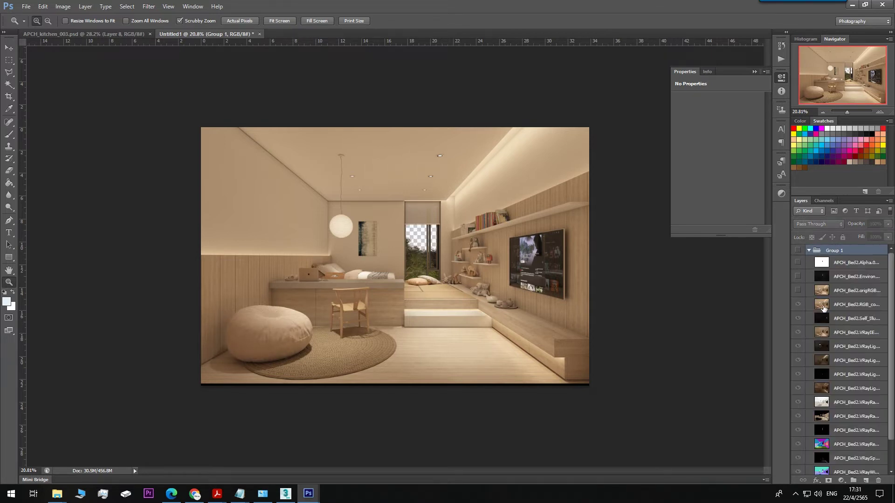
{"action": "left_click", "coordinate": [865, 304]}
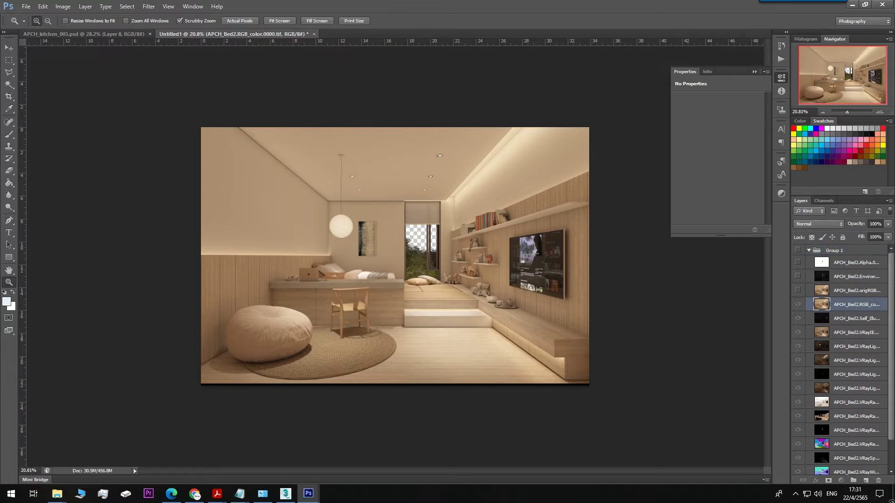
{"action": "left_click_drag", "start_coordinate": [838, 305], "coordinate": [838, 463]}
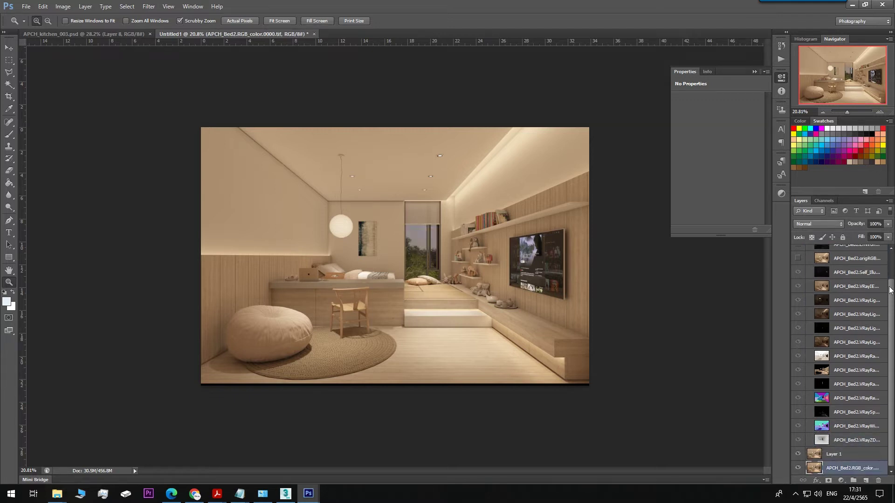
{"action": "scroll", "coordinate": [820, 247], "scroll_direction": "up", "scroll_amount": 5}
{"action": "left_click", "coordinate": [810, 250]}
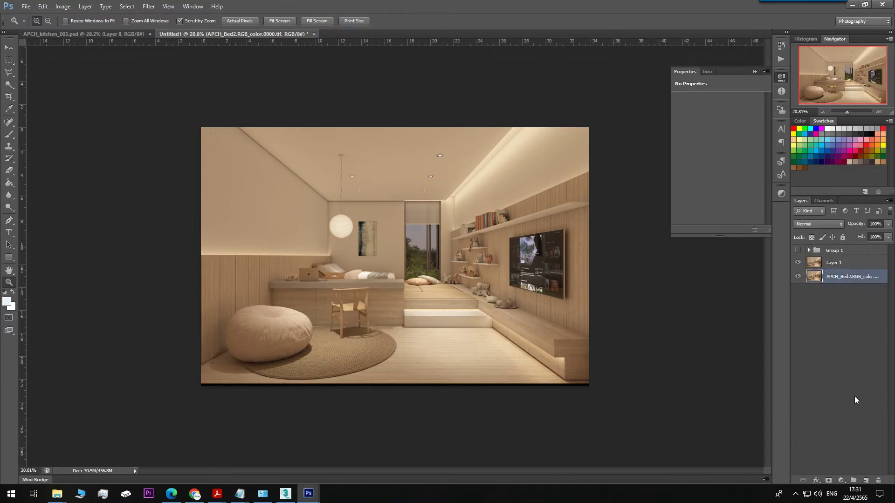
Step: Add a Levels adjustment layer above the APCH_Bed2.RGB_color layer and set the Blue channel midtone to 1.37
{"action": "left_click", "coordinate": [837, 480]}
{"action": "left_click", "coordinate": [820, 330]}
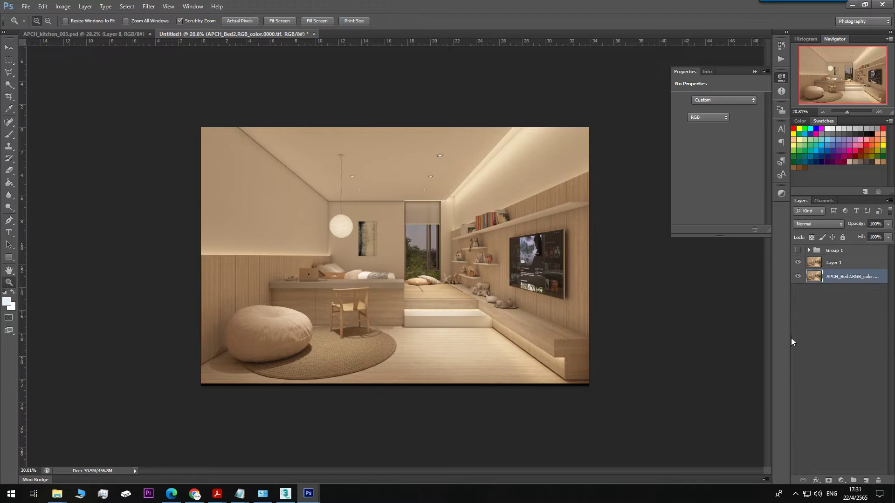
{"action": "left_click", "coordinate": [707, 117]}
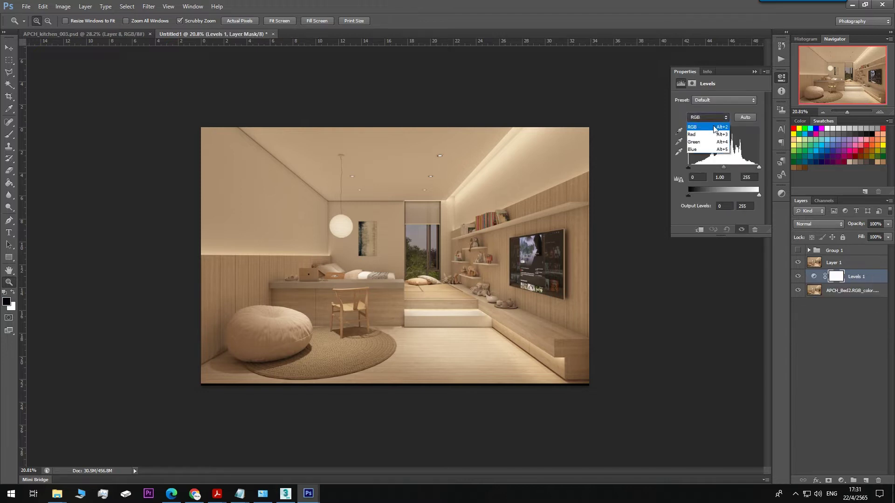
{"action": "left_click", "coordinate": [704, 141]}
{"action": "left_click_drag", "start_coordinate": [723, 167], "coordinate": [729, 168]}
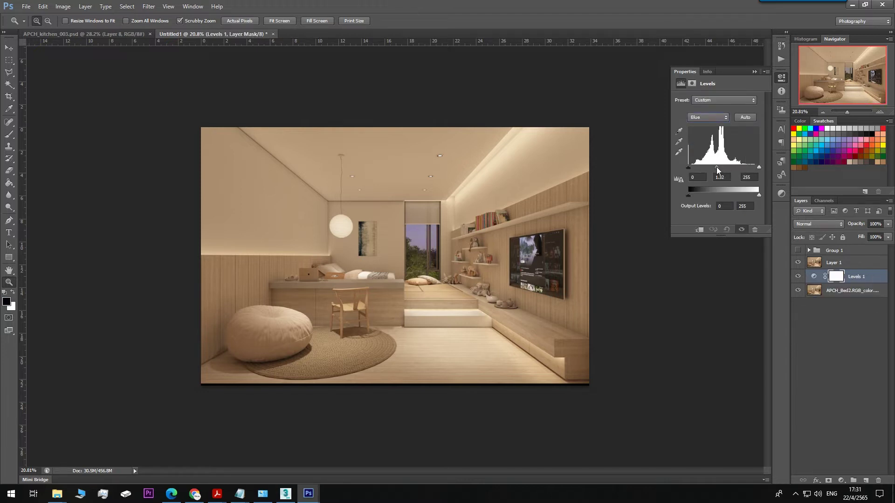
{"action": "left_click_drag", "start_coordinate": [708, 166], "coordinate": [716, 170]}
Step: Set the Levels Red channel midtone to 0.69 and compare the image with the adjustment hidden and shown
{"action": "left_click", "coordinate": [701, 119]}
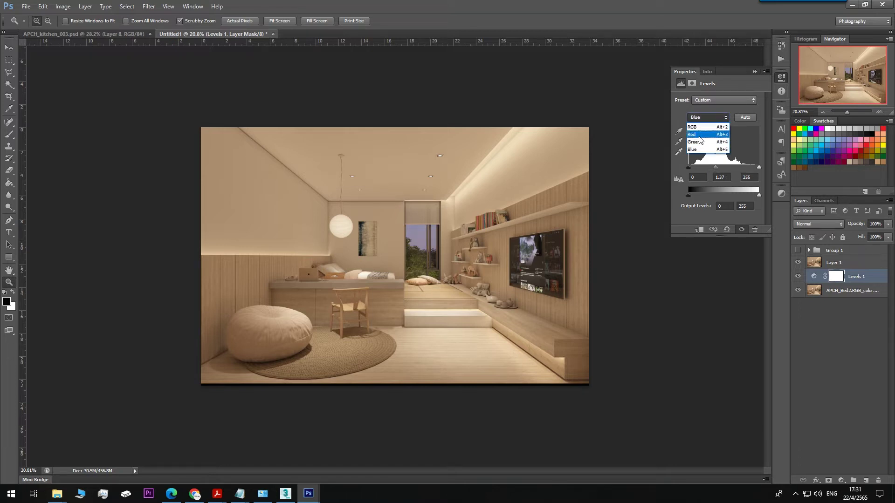
{"action": "left_click", "coordinate": [701, 130]}
{"action": "mouse_move", "coordinate": [728, 167]}
{"action": "left_mouse_down"}
{"action": "mouse_move", "coordinate": [706, 166]}
{"action": "mouse_move", "coordinate": [732, 168]}
{"action": "left_mouse_up"}
{"action": "left_click", "coordinate": [798, 276]}
{"action": "left_click", "coordinate": [797, 277]}
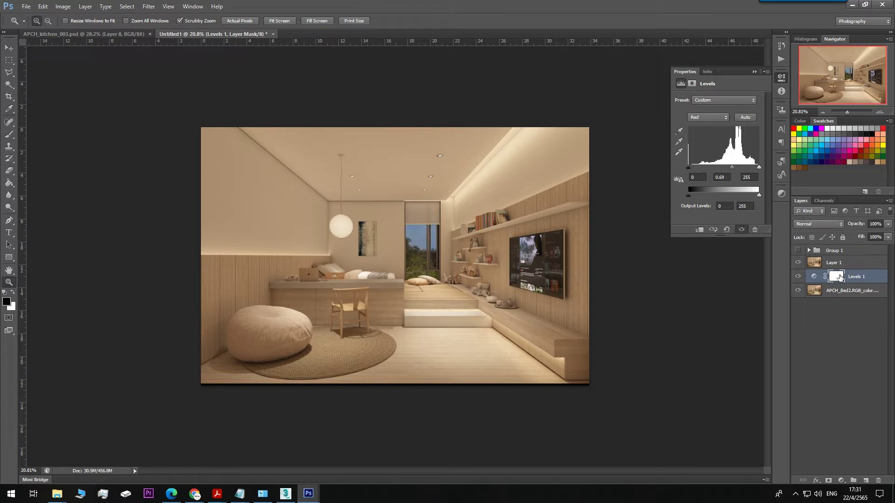
Step: Paint black with a greatly enlarged brush on the Levels 1 mask across the lower part of the window to fade the blue sky
{"action": "left_click", "coordinate": [836, 276]}
{"action": "key", "text": "b"}
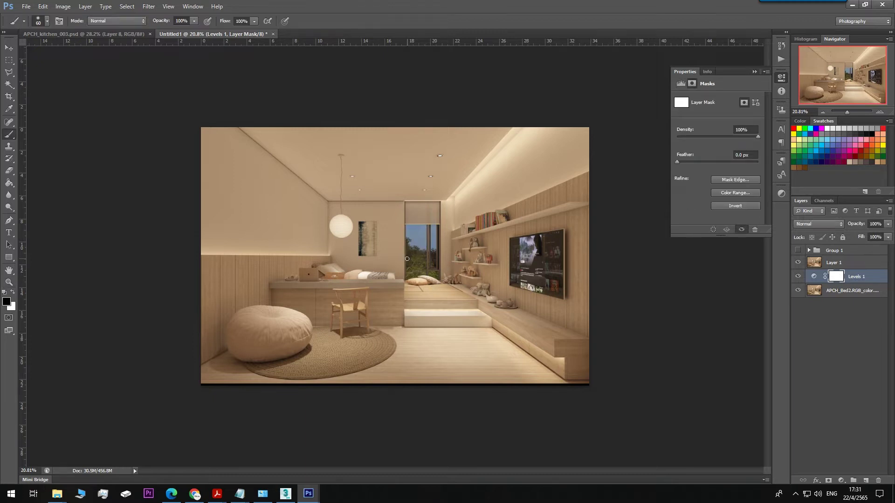
{"action": "key", "text": "bracketright"}
{"action": "key", "text": "bracketright"}
{"action": "key", "text": "bracketright"}
{"action": "key", "text": "bracketright"}
{"action": "key", "text": "bracketright"}
{"action": "key", "text": "bracketright"}
{"action": "key", "text": "bracketright"}
{"action": "key", "text": "bracketright"}
{"action": "key", "text": "bracketright"}
{"action": "key", "text": "bracketright"}
{"action": "key", "text": "bracketright"}
{"action": "key", "text": "bracketright"}
{"action": "key", "text": "bracketright"}
{"action": "key", "text": "bracketright"}
{"action": "key", "text": "bracketright"}
{"action": "key", "text": "bracketright"}
{"action": "mouse_move", "coordinate": [385, 262]}
{"action": "left_mouse_down"}
{"action": "mouse_move", "coordinate": [623, 273]}
{"action": "mouse_move", "coordinate": [686, 261]}
{"action": "left_mouse_up"}
{"action": "key", "text": "z"}
{"action": "left_click_drag", "start_coordinate": [402, 240], "coordinate": [418, 323]}
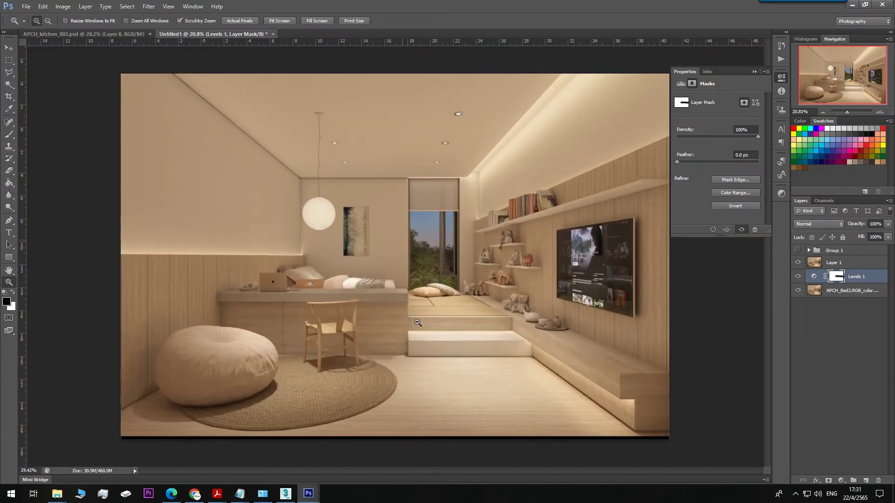
Step: Add a Curves adjustment layer above Layer 1 with the Linear Contrast (RGB) preset and activate its on-image adjustment
{"action": "left_click", "coordinate": [848, 264]}
{"action": "left_click", "coordinate": [842, 481]}
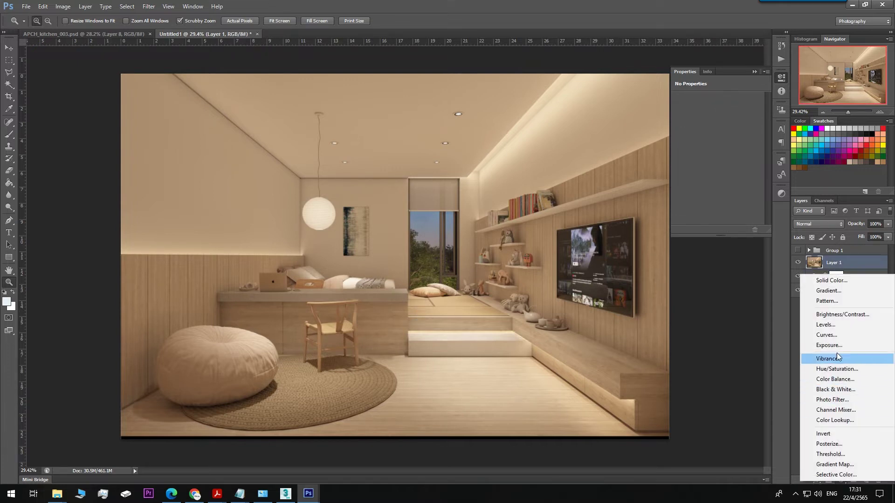
{"action": "left_click", "coordinate": [823, 336]}
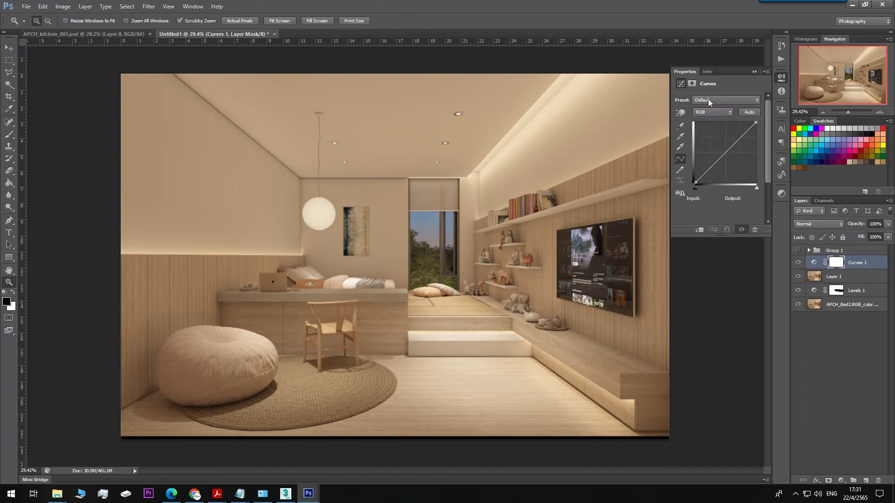
{"action": "left_click", "coordinate": [708, 100]}
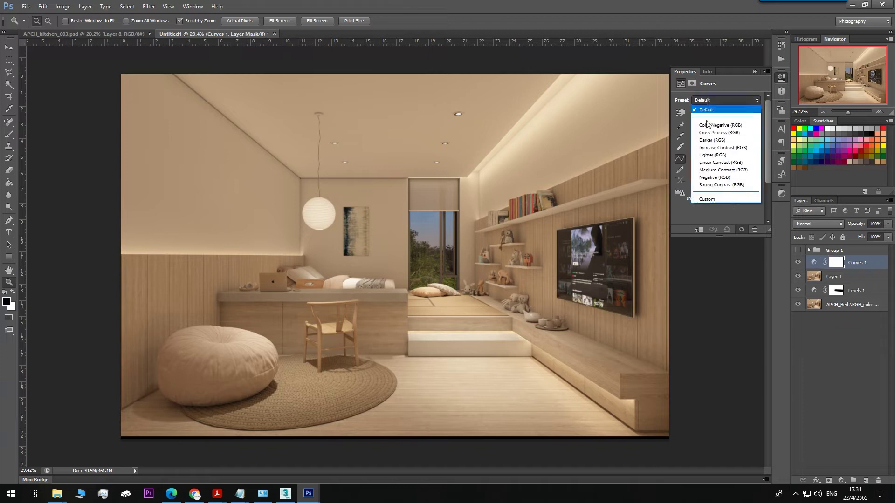
{"action": "left_click", "coordinate": [718, 163]}
{"action": "left_click", "coordinate": [680, 112]}
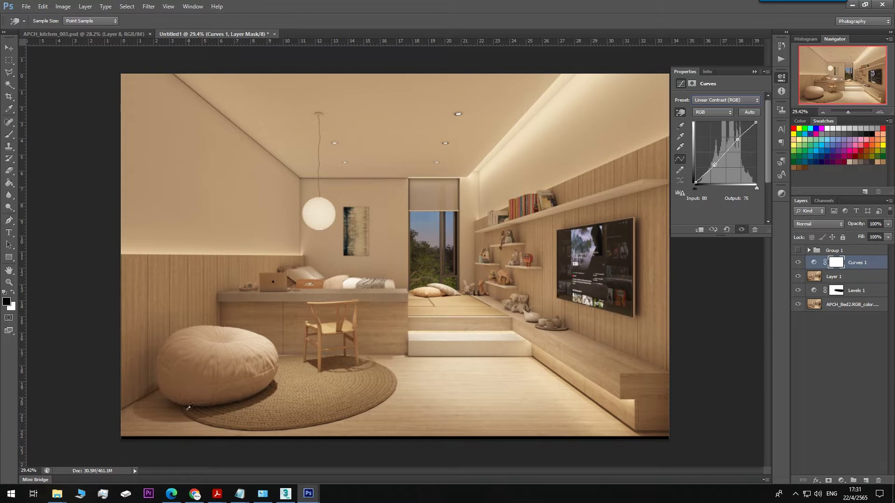
{"action": "left_click_drag", "start_coordinate": [183, 400], "coordinate": [181, 401]}
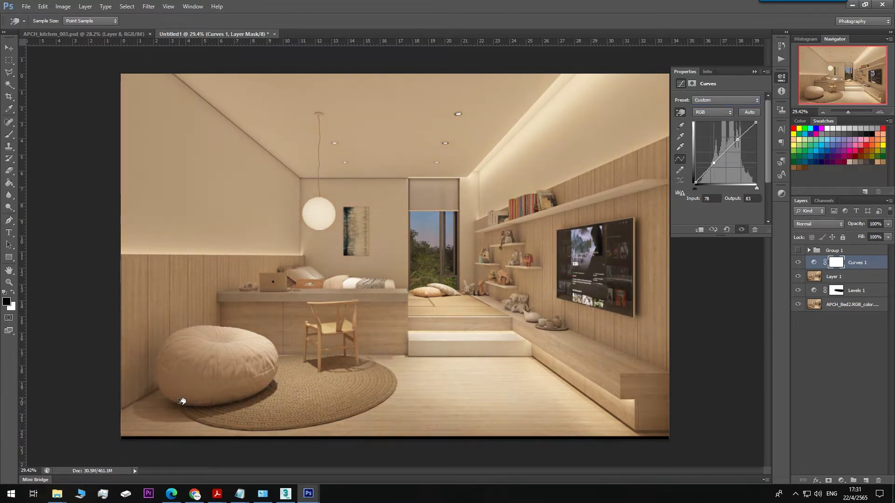
{"action": "key", "text": "ctrl+z"}
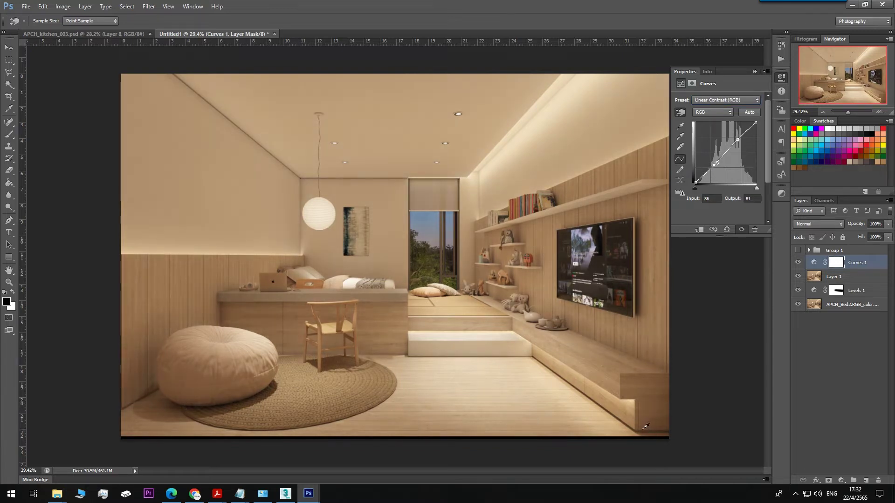
{"action": "left_click_drag", "start_coordinate": [646, 428], "coordinate": [647, 430]}
{"action": "key", "text": "ctrl+z"}
Step: Darken the shadow tones sampled from the TV screen in Curves 1, with a curve point at input 42, output 28
{"action": "left_click_drag", "start_coordinate": [607, 235], "coordinate": [611, 245]}
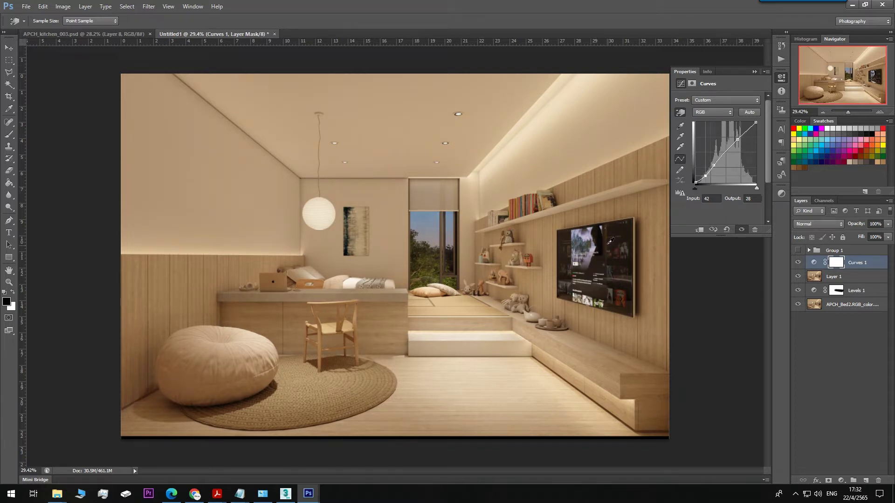
{"action": "key", "text": "z"}
{"action": "left_click_drag", "start_coordinate": [452, 276], "coordinate": [453, 295]}
{"action": "left_click_drag", "start_coordinate": [392, 308], "coordinate": [398, 330]}
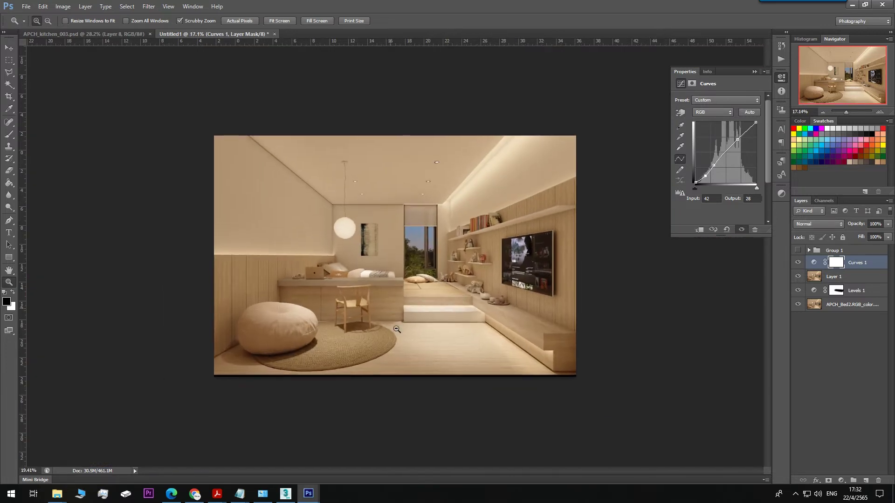
{"action": "left_click_drag", "start_coordinate": [361, 291], "coordinate": [364, 297]}
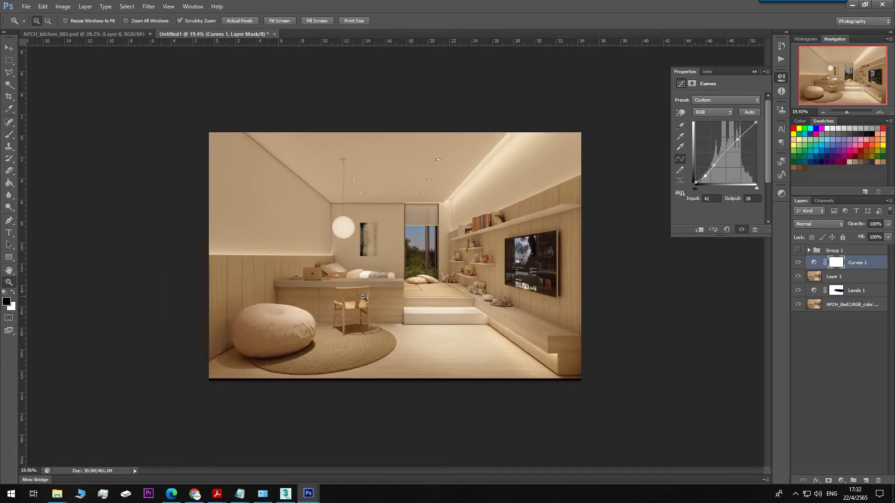
Step: Add a Hue/Saturation adjustment layer directly above Layer 1 and lower its saturation to mute the room's warm tones
{"action": "left_click", "coordinate": [841, 271]}
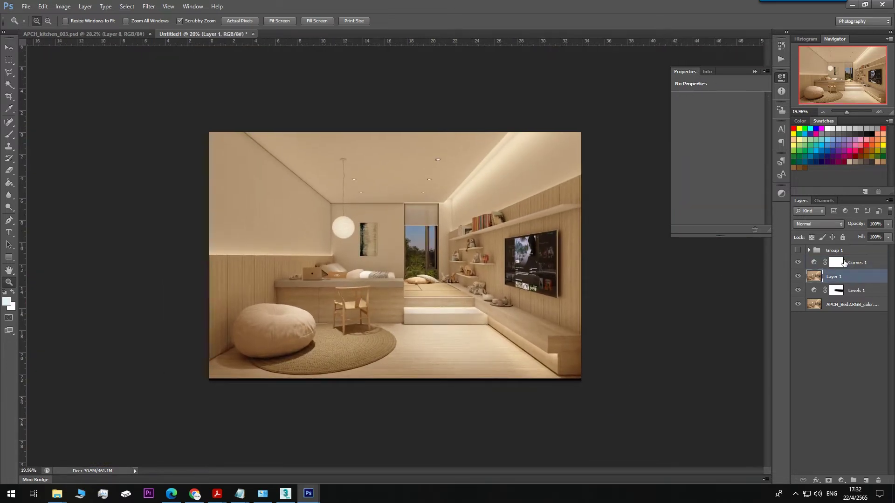
{"action": "left_click", "coordinate": [841, 480]}
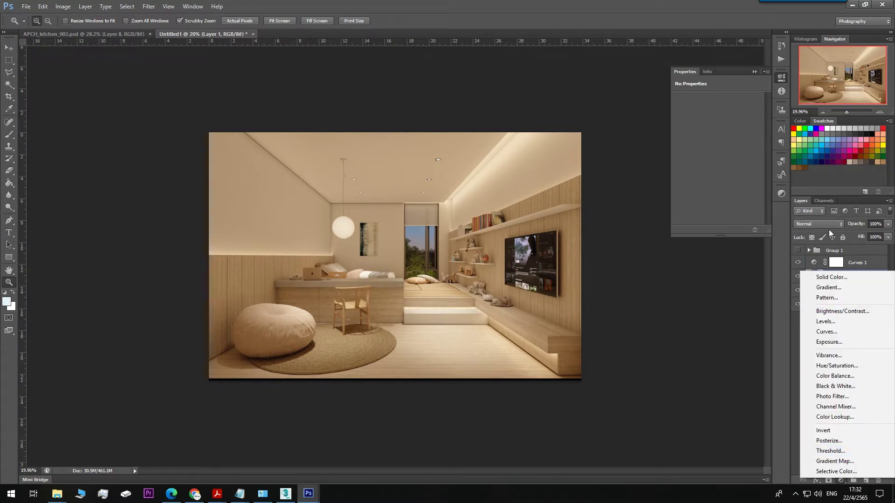
{"action": "left_click", "coordinate": [837, 365]}
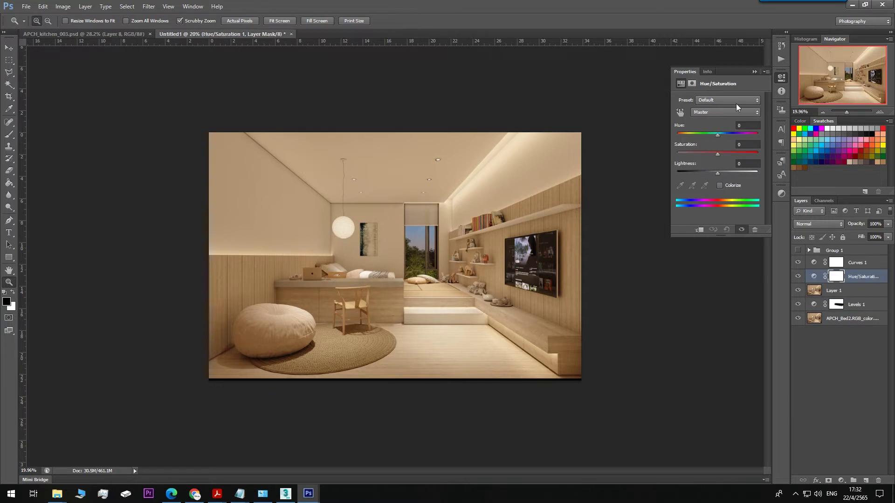
{"action": "left_click", "coordinate": [718, 112]}
{"action": "left_click", "coordinate": [718, 112]}
{"action": "left_click_drag", "start_coordinate": [715, 156], "coordinate": [708, 153]}
{"action": "left_click", "coordinate": [714, 113]}
{"action": "left_click", "coordinate": [714, 131]}
{"action": "left_click_drag", "start_coordinate": [706, 155], "coordinate": [705, 155]}
{"action": "left_click_drag", "start_coordinate": [368, 349], "coordinate": [394, 353]}
{"action": "left_click_drag", "start_coordinate": [280, 295], "coordinate": [270, 318]}
Step: Select the bright areas of Layer 1 with Color Range, sampling the pendant lamp with fuzziness about 81
{"action": "left_click", "coordinate": [843, 292]}
{"action": "mouse_move", "coordinate": [345, 231]}
{"action": "left_mouse_down"}
{"action": "mouse_move", "coordinate": [374, 231]}
{"action": "mouse_move", "coordinate": [336, 232]}
{"action": "left_mouse_up"}
{"action": "mouse_move", "coordinate": [473, 307]}
{"action": "left_mouse_down"}
{"action": "mouse_move", "coordinate": [494, 309]}
{"action": "mouse_move", "coordinate": [485, 313]}
{"action": "left_mouse_up"}
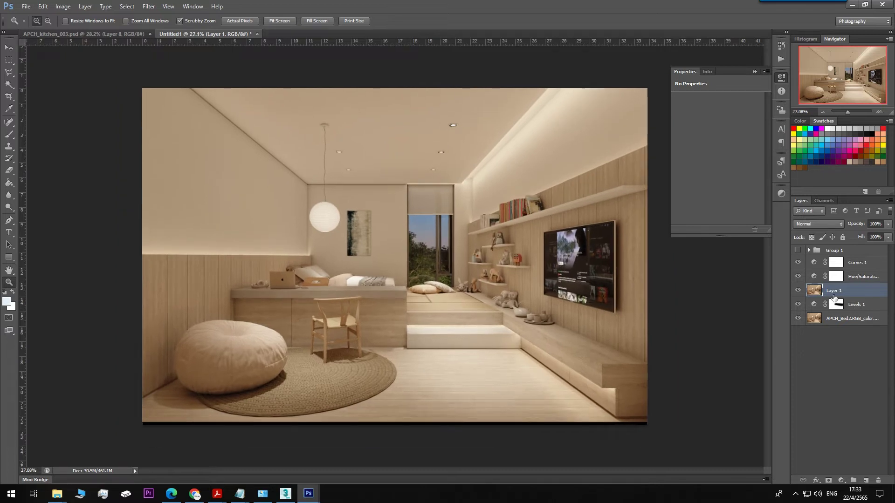
{"action": "left_click", "coordinate": [131, 9]}
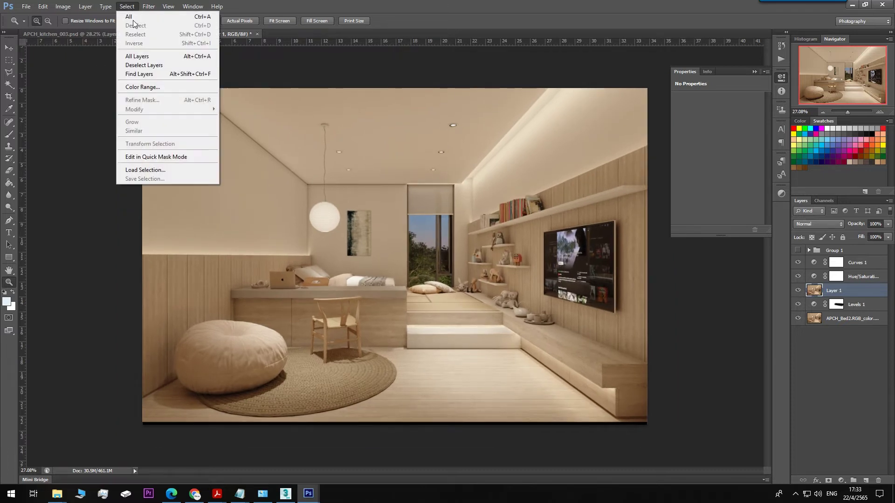
{"action": "left_click", "coordinate": [142, 87]}
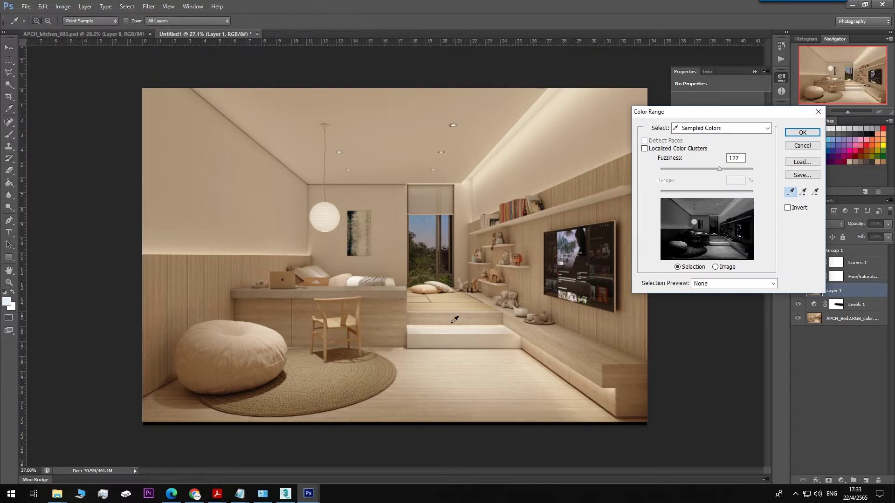
{"action": "left_click", "coordinate": [328, 217]}
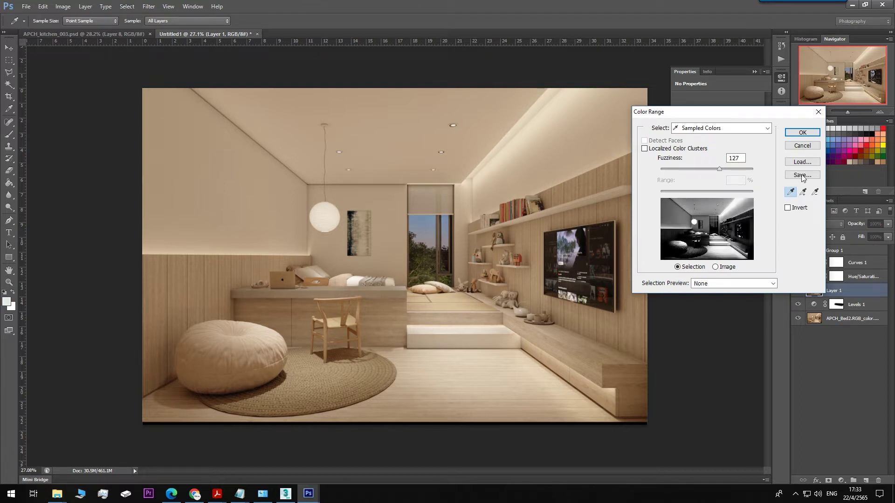
{"action": "left_click_drag", "start_coordinate": [725, 169], "coordinate": [697, 174]}
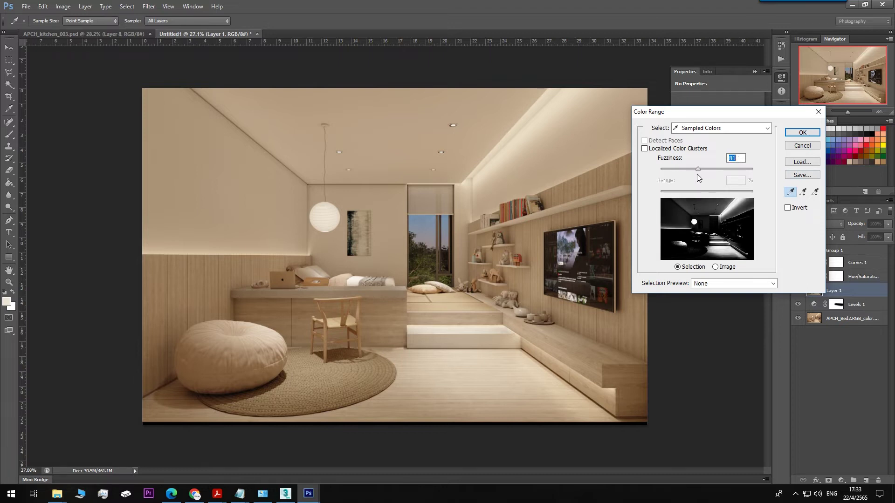
{"action": "left_click_drag", "start_coordinate": [698, 170], "coordinate": [699, 170]}
{"action": "left_click", "coordinate": [803, 133]}
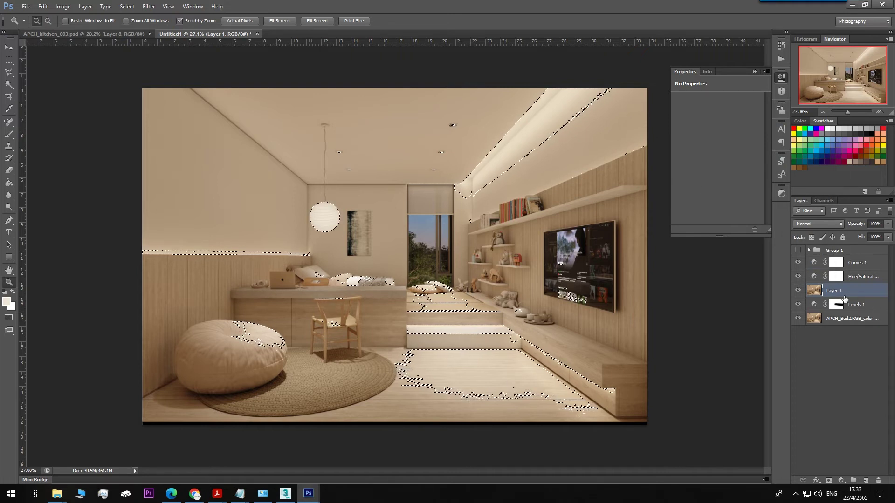
Step: Copy the selected bright areas to a new layer and set its blend mode to Screen
{"action": "key", "text": "ctrl+j"}
{"action": "left_click", "coordinate": [821, 224]}
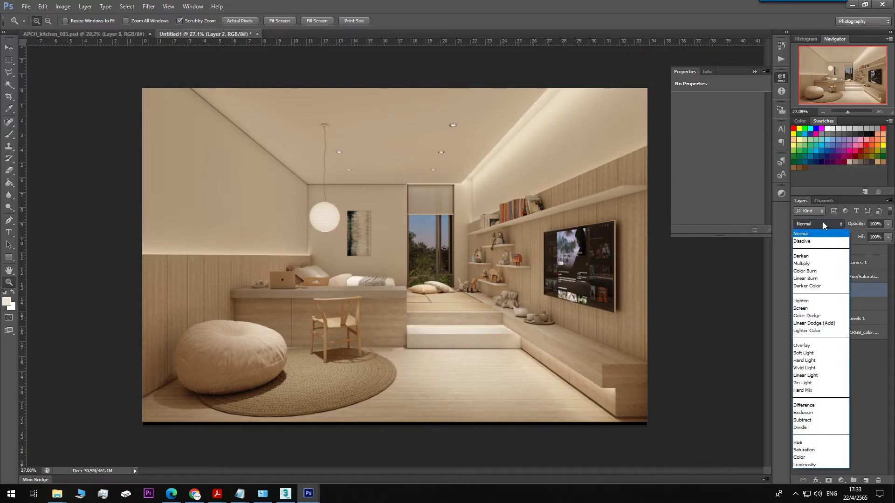
{"action": "left_click", "coordinate": [803, 309]}
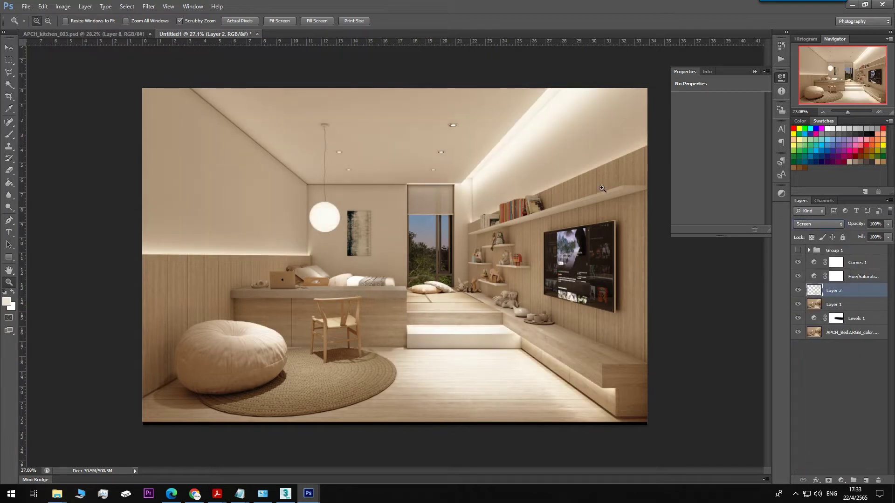
Step: Soften the copied bright areas on Layer 2 with a small-radius Gaussian Blur to create a light glow
{"action": "left_click", "coordinate": [148, 6]}
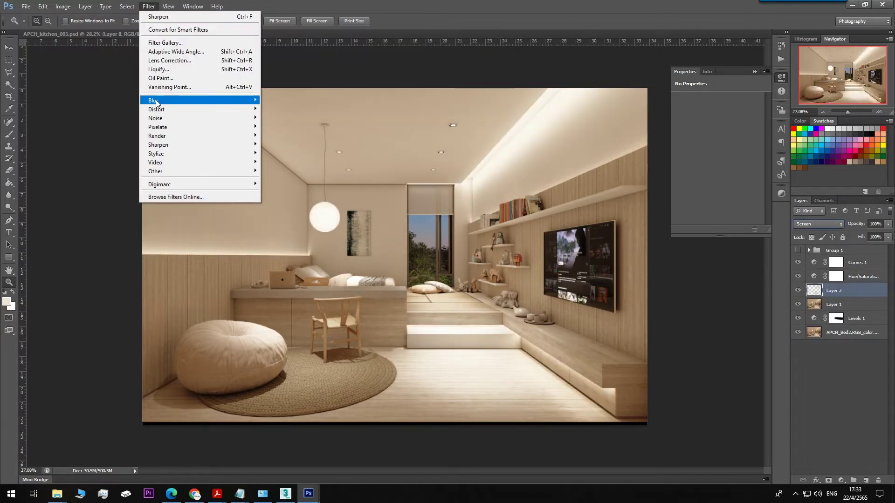
{"action": "mouse_move", "coordinate": [200, 101]}
{"action": "left_click", "coordinate": [294, 166]}
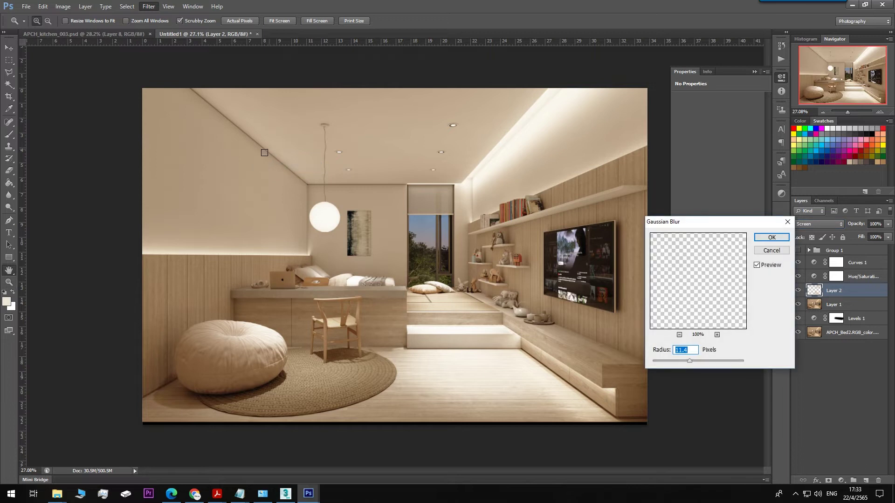
{"action": "left_click", "coordinate": [693, 359]}
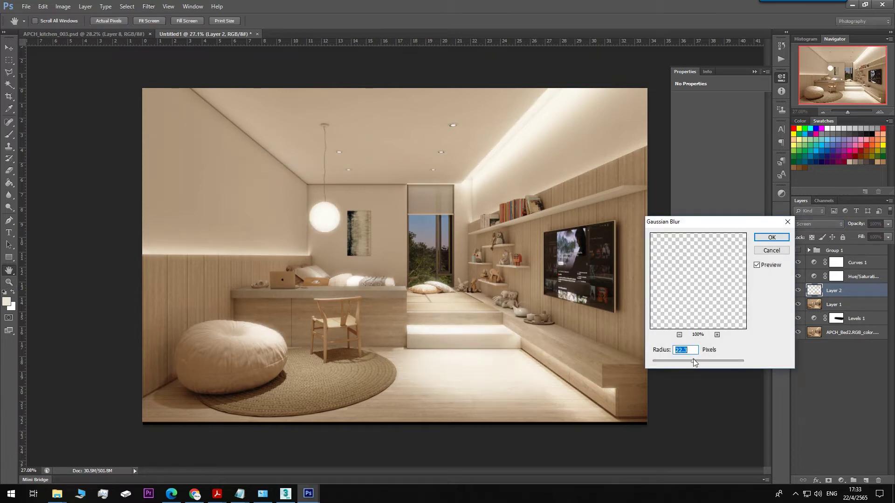
{"action": "left_click_drag", "start_coordinate": [667, 359], "coordinate": [686, 359]}
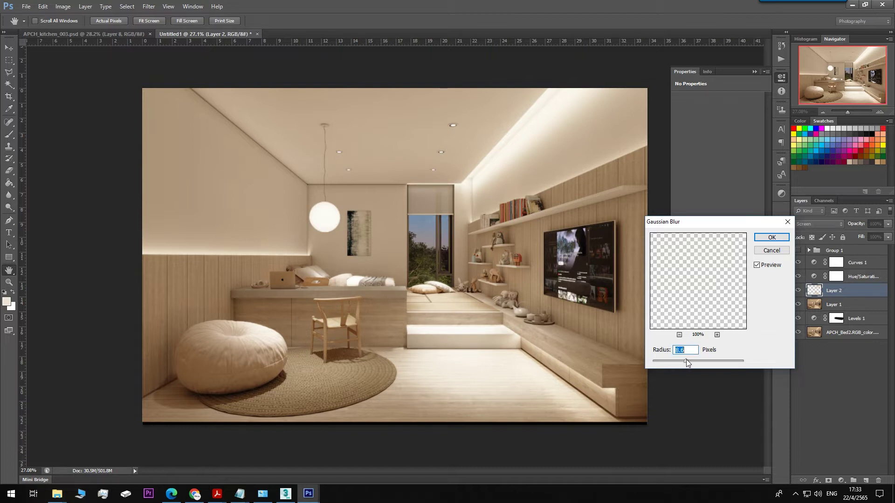
{"action": "mouse_move", "coordinate": [687, 360]}
{"action": "left_mouse_down"}
{"action": "mouse_move", "coordinate": [697, 359]}
{"action": "mouse_move", "coordinate": [683, 361]}
{"action": "left_mouse_up"}
{"action": "left_click", "coordinate": [772, 237]}
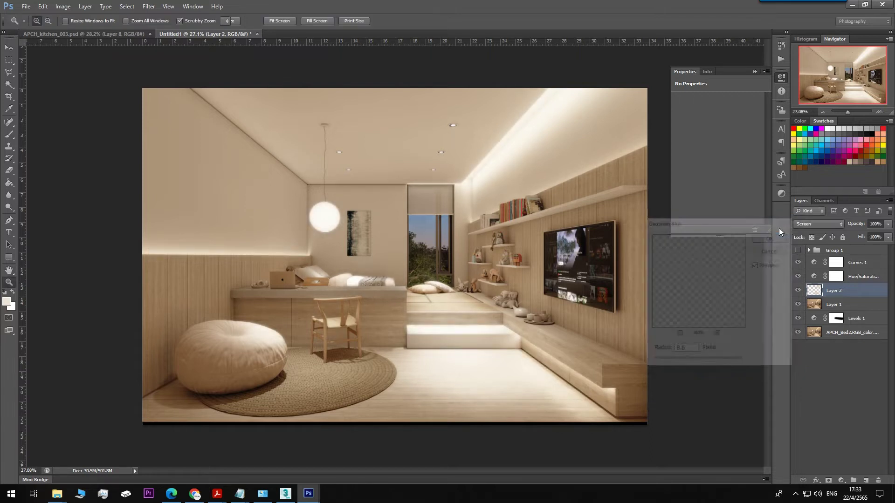
Step: Reduce the opacity of the glow layer, Layer 2, to 34%
{"action": "left_click", "coordinate": [887, 223]}
{"action": "left_click_drag", "start_coordinate": [886, 236], "coordinate": [857, 241]}
{"action": "left_click", "coordinate": [474, 353]}
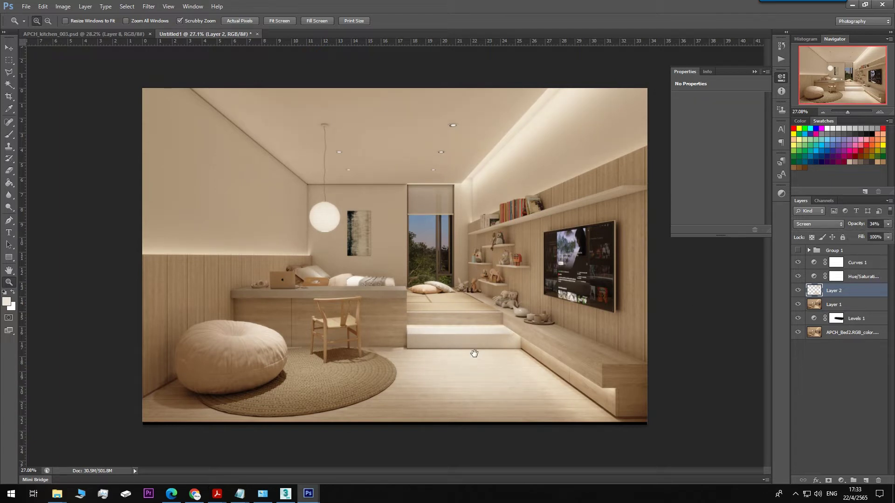
Step: Erase the glow on Layer 2 over the floor in front of the steps with an eraser about 900 px wide
{"action": "key", "text": "e"}
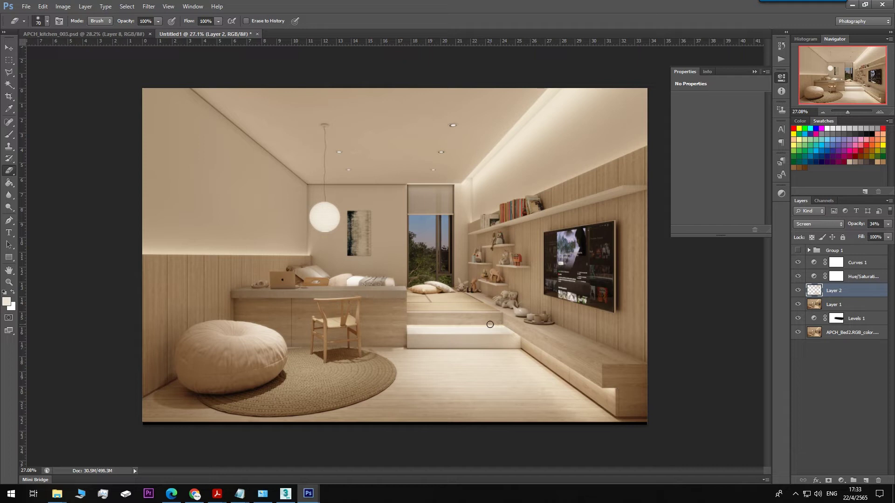
{"action": "key", "text": "bracketright"}
{"action": "key", "text": "bracketright"}
{"action": "key", "text": "bracketright"}
{"action": "key", "text": "bracketright"}
{"action": "key", "text": "bracketright"}
{"action": "key", "text": "bracketright"}
{"action": "key", "text": "bracketright"}
{"action": "key", "text": "bracketright"}
{"action": "key", "text": "bracketright"}
{"action": "key", "text": "bracketright"}
{"action": "key", "text": "bracketright"}
{"action": "key", "text": "bracketright"}
{"action": "key", "text": "bracketright"}
{"action": "key", "text": "bracketright"}
{"action": "key", "text": "bracketright"}
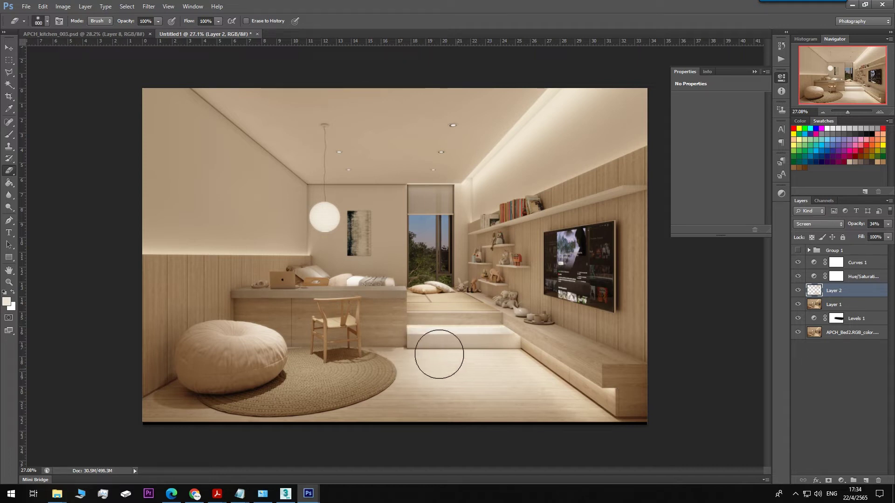
{"action": "left_click_drag", "start_coordinate": [376, 364], "coordinate": [493, 365]}
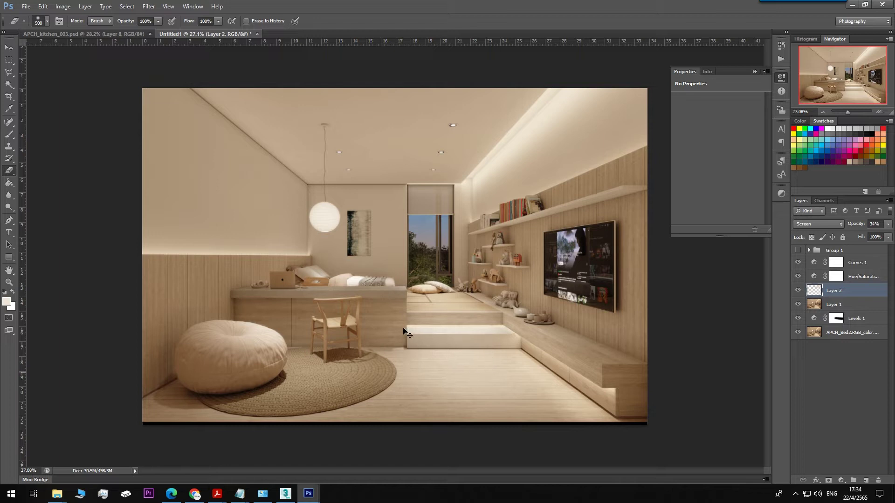
Step: Move the VRaySpecular render element out of Group 1 to directly above Layer 2 and set its blend mode to Screen
{"action": "key", "text": "ctrl+space"}
{"action": "left_click_drag", "start_coordinate": [322, 214], "coordinate": [384, 344]}
{"action": "left_click_drag", "start_coordinate": [470, 222], "coordinate": [448, 279]}
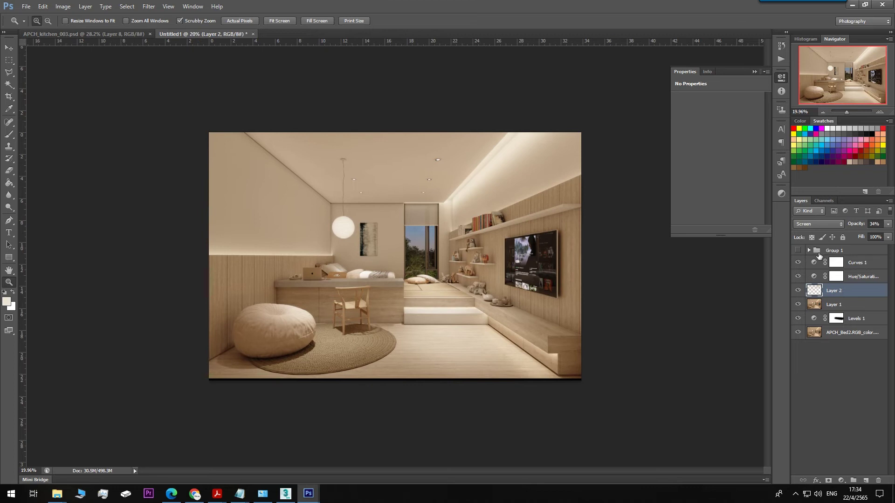
{"action": "left_click", "coordinate": [828, 255]}
{"action": "left_click", "coordinate": [809, 251]}
{"action": "scroll", "coordinate": [858, 398], "scroll_direction": "down", "scroll_amount": 2}
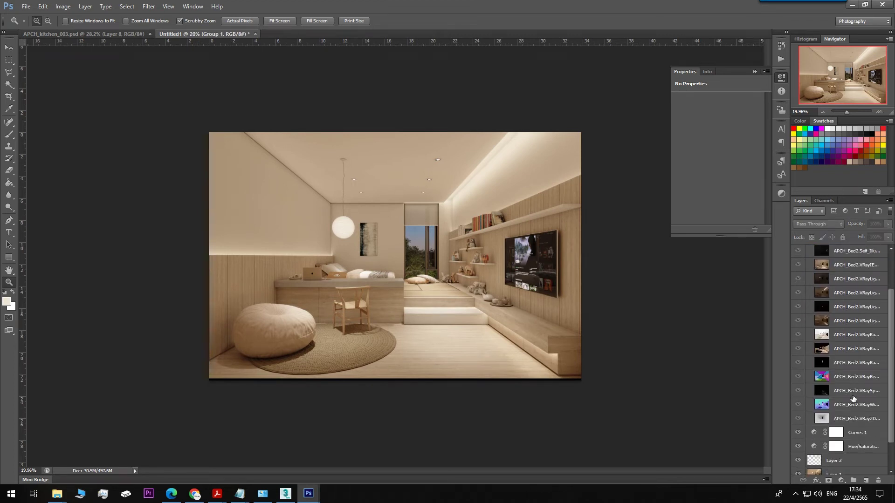
{"action": "left_click_drag", "start_coordinate": [847, 390], "coordinate": [836, 419]}
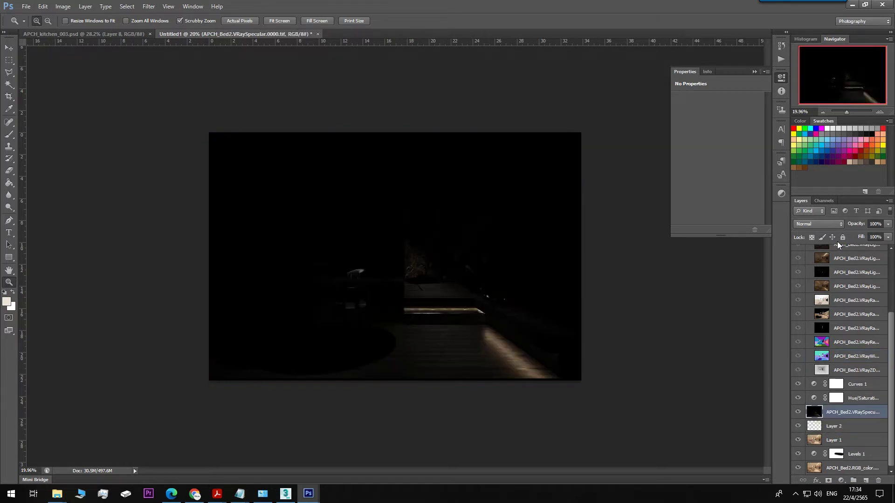
{"action": "left_click", "coordinate": [831, 225]}
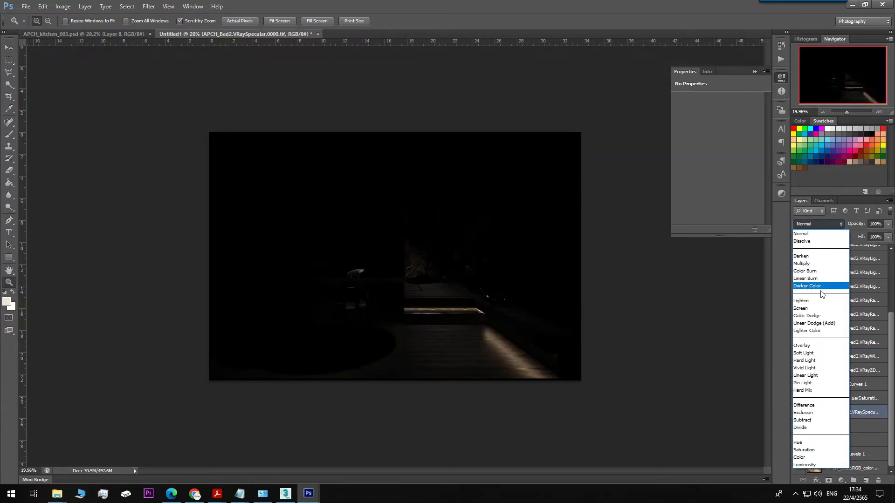
{"action": "left_click", "coordinate": [813, 308]}
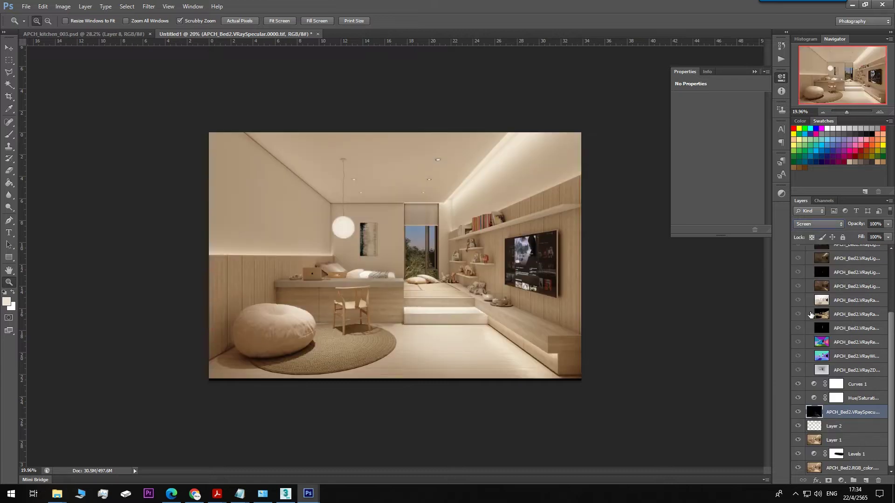
Step: Compare the render with and without the VRaySpecular layer and examine the floor and step reflections
{"action": "left_click", "coordinate": [798, 412]}
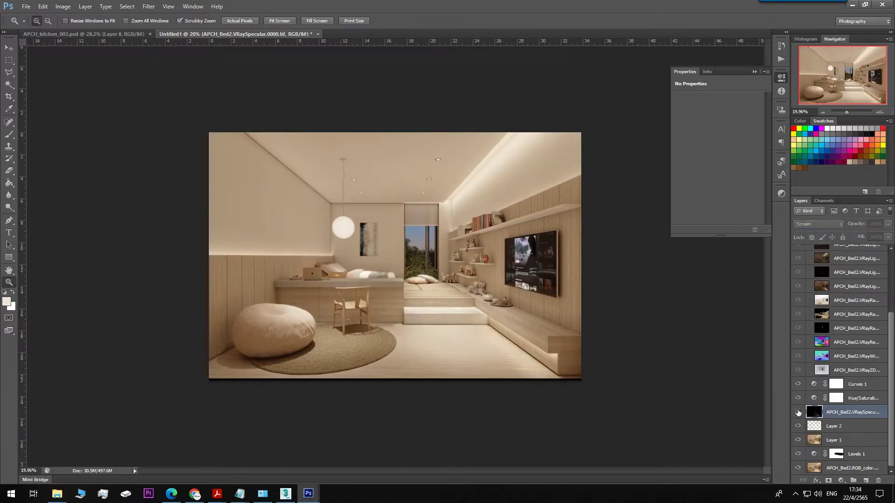
{"action": "left_click", "coordinate": [797, 413]}
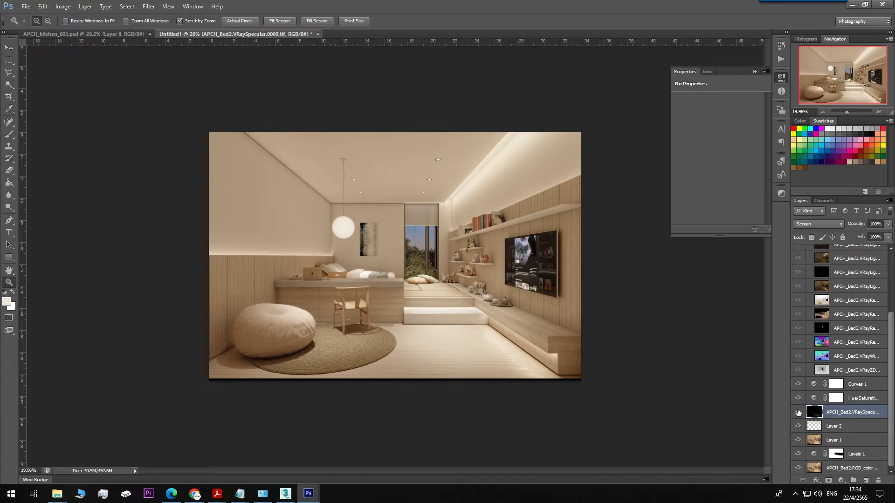
{"action": "left_click", "coordinate": [798, 413]}
{"action": "left_click", "coordinate": [798, 412]}
{"action": "left_click_drag", "start_coordinate": [446, 342], "coordinate": [461, 372]}
{"action": "scroll", "coordinate": [460, 371], "scroll_direction": "down", "scroll_amount": 2}
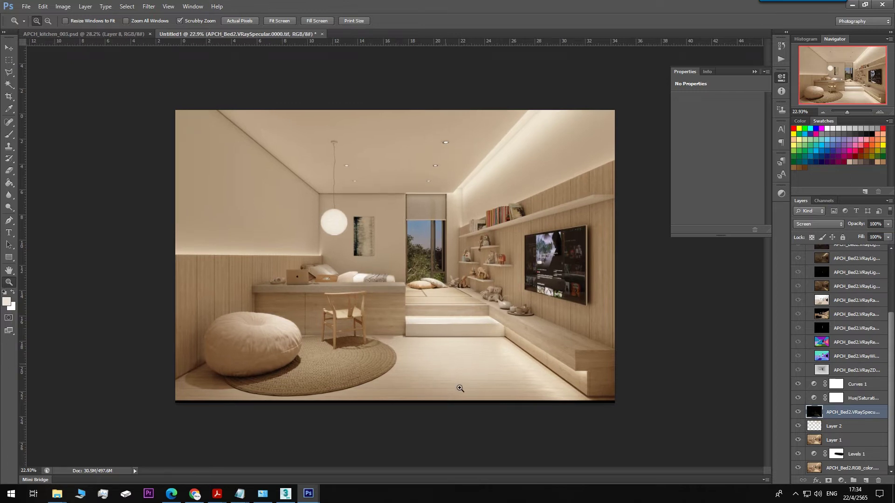
{"action": "scroll", "coordinate": [449, 384], "scroll_direction": "up", "scroll_amount": 2}
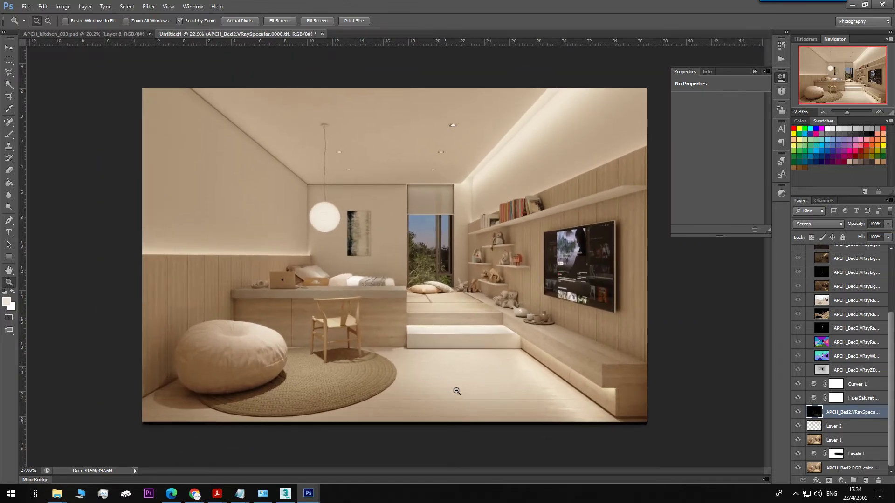
{"action": "scroll", "coordinate": [425, 325], "scroll_direction": "up", "scroll_amount": 1}
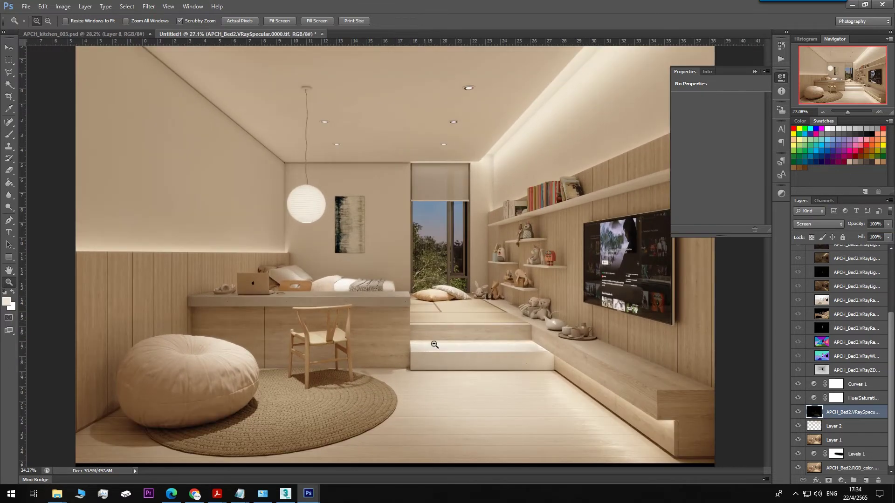
{"action": "scroll", "coordinate": [427, 342], "scroll_direction": "down", "scroll_amount": 1}
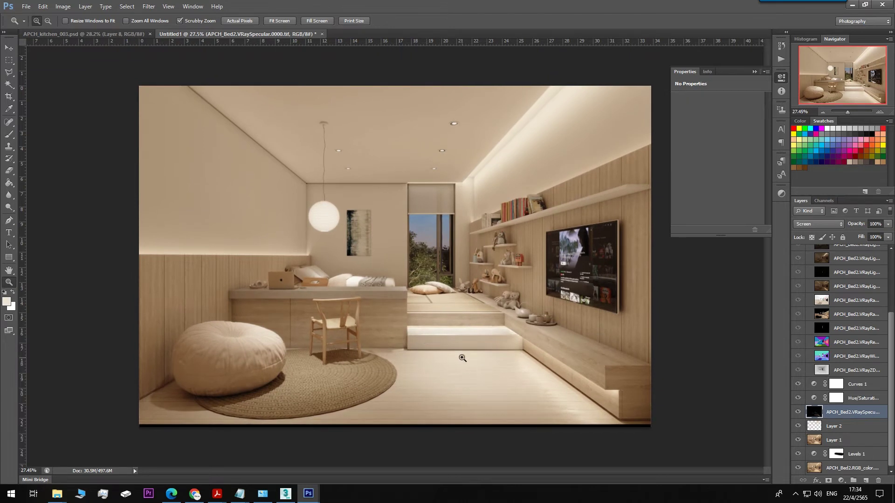
{"action": "scroll", "coordinate": [466, 360], "scroll_direction": "up", "scroll_amount": 1}
{"action": "scroll", "coordinate": [466, 359], "scroll_direction": "down", "scroll_amount": 1}
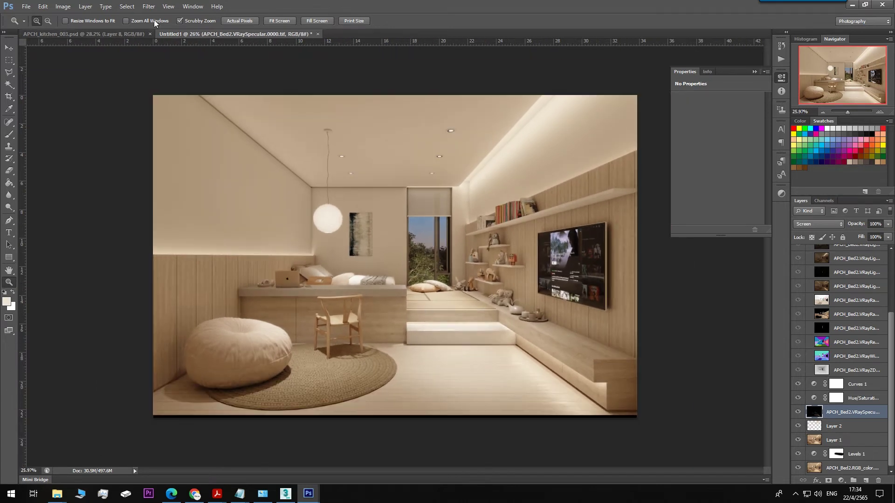
Step: Copy the light flare from the open flare PSD into the render and place it on the nearest right-hand ceiling downlight
{"action": "left_click", "coordinate": [192, 6]}
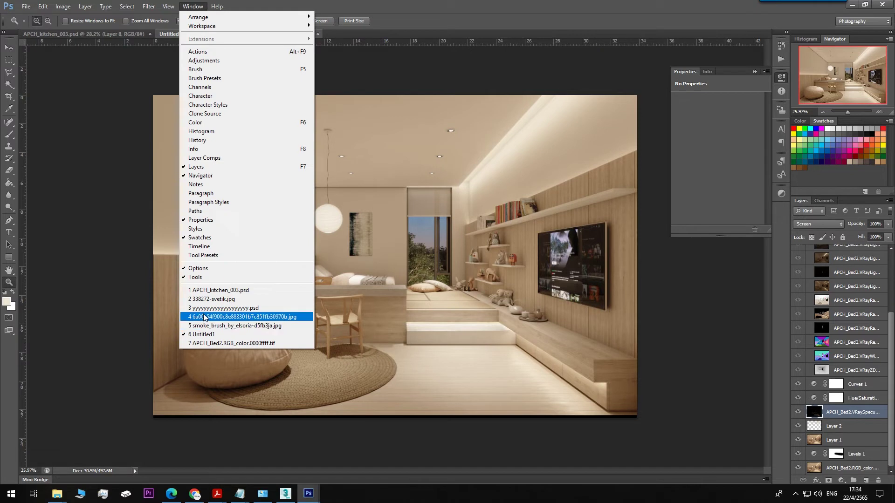
{"action": "left_click", "coordinate": [212, 308]}
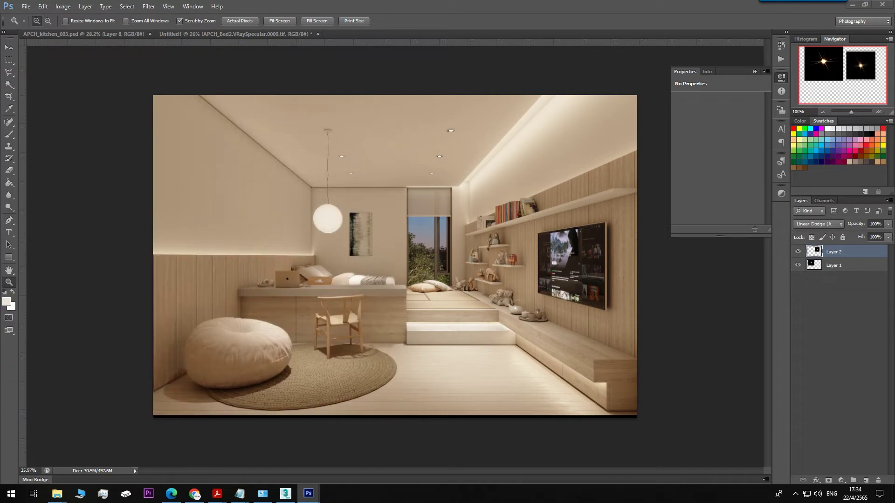
{"action": "key", "text": "v"}
{"action": "left_click", "coordinate": [501, 150]}
{"action": "key", "text": "z"}
{"action": "left_click_drag", "start_coordinate": [450, 131], "coordinate": [515, 243]}
{"action": "left_click", "coordinate": [515, 244], "text": "alt"}
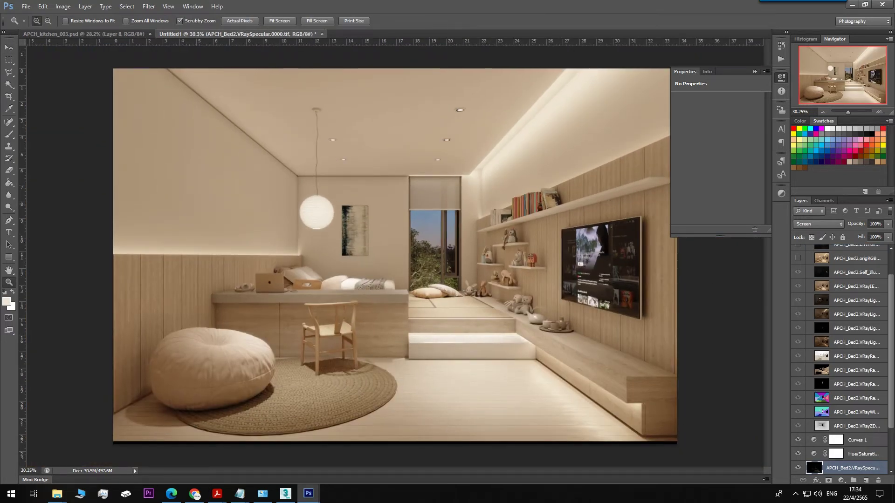
{"action": "key", "text": "ctrl+Tab"}
{"action": "key", "text": "v"}
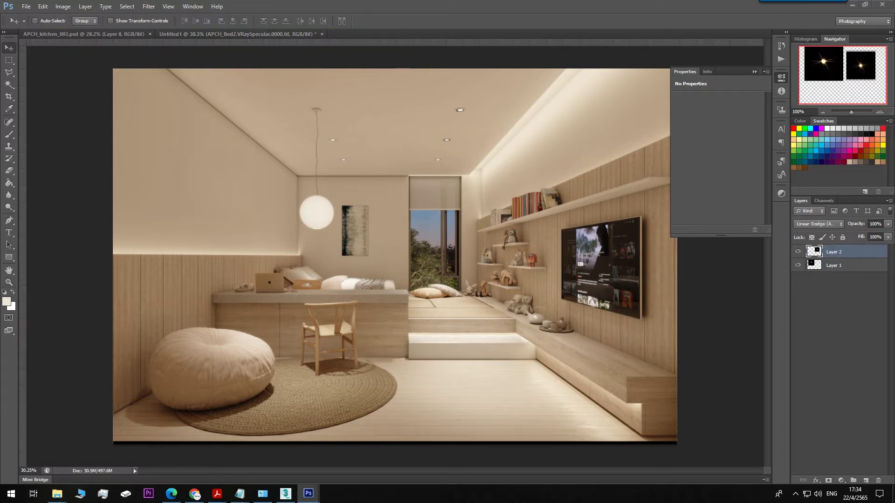
{"action": "mouse_move", "coordinate": [24, 218]}
{"action": "left_mouse_down"}
{"action": "mouse_move", "coordinate": [363, 191]}
{"action": "mouse_move", "coordinate": [359, 182]}
{"action": "mouse_move", "coordinate": [456, 111]}
{"action": "mouse_move", "coordinate": [470, 112]}
{"action": "left_mouse_up"}
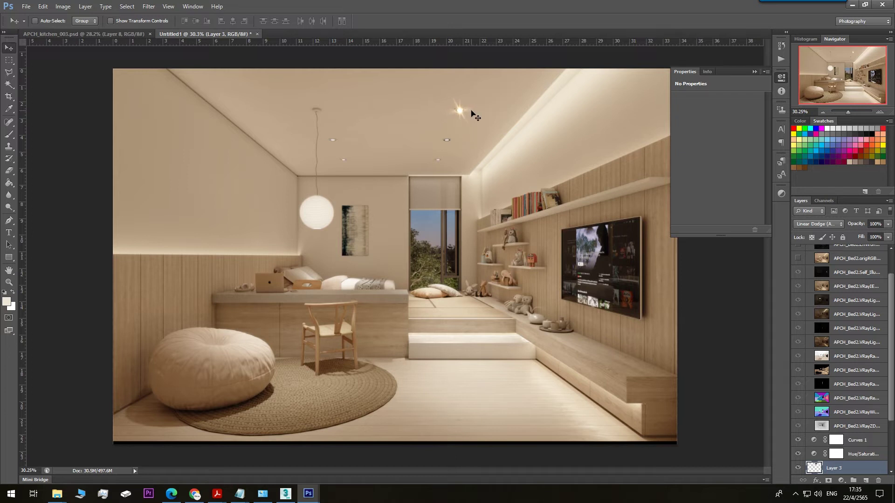
Step: Squash the flare vertically to suit the ceiling perspective and lower its Levels white output to 161
{"action": "scroll", "coordinate": [840, 415], "scroll_direction": "down", "scroll_amount": 3}
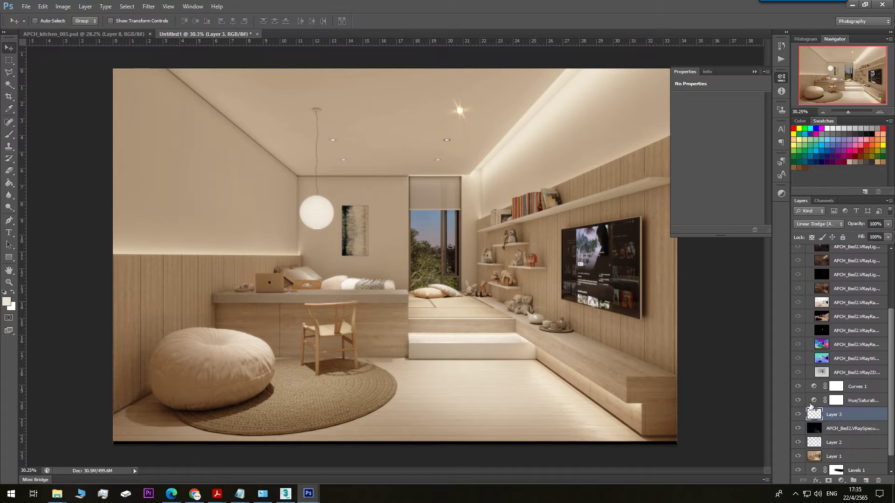
{"action": "key", "text": "ctrl+t"}
{"action": "left_click_drag", "start_coordinate": [464, 86], "coordinate": [463, 109]}
{"action": "key", "text": "Return"}
{"action": "key", "text": "ctrl+l"}
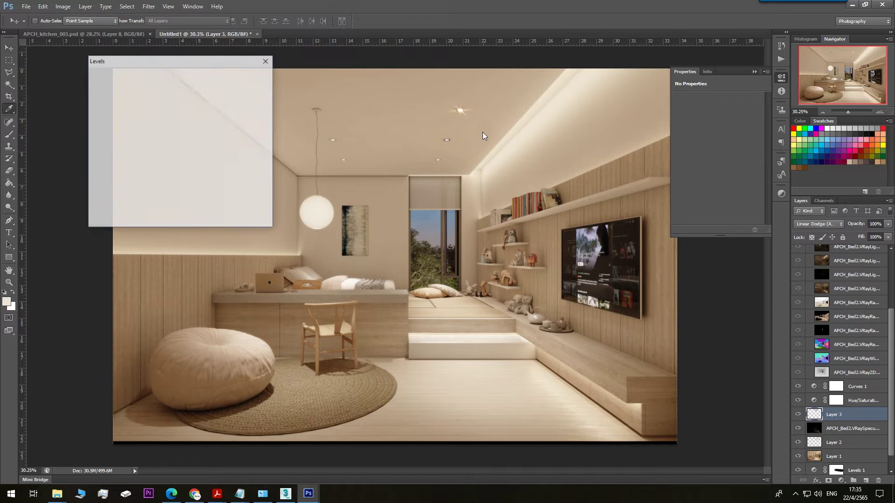
{"action": "left_click_drag", "start_coordinate": [214, 205], "coordinate": [173, 202]}
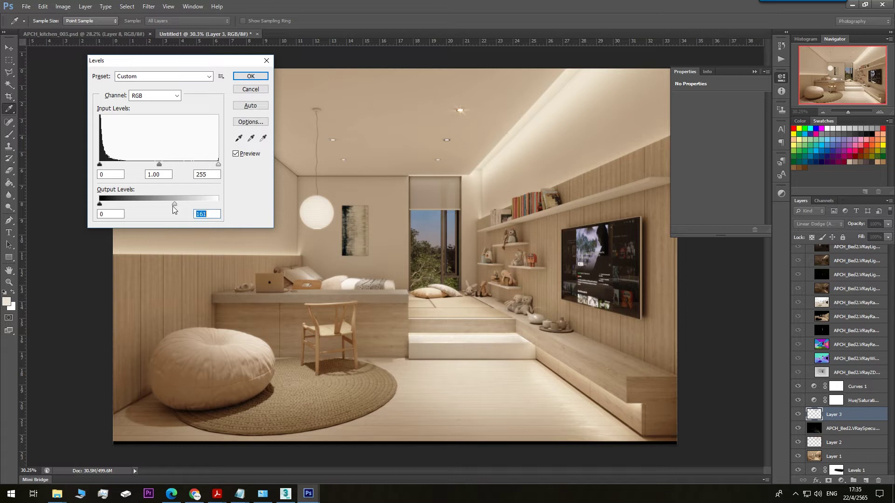
{"action": "left_click", "coordinate": [250, 76]}
Step: Soften the flare on Layer 3 with a slight Gaussian Blur
{"action": "key", "text": "z"}
{"action": "left_click_drag", "start_coordinate": [465, 105], "coordinate": [545, 277]}
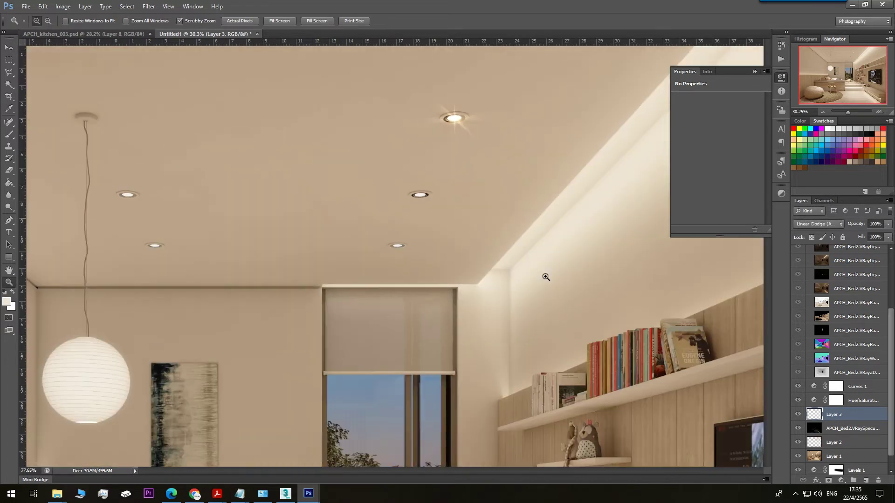
{"action": "left_click", "coordinate": [148, 6]}
{"action": "mouse_move", "coordinate": [157, 103]}
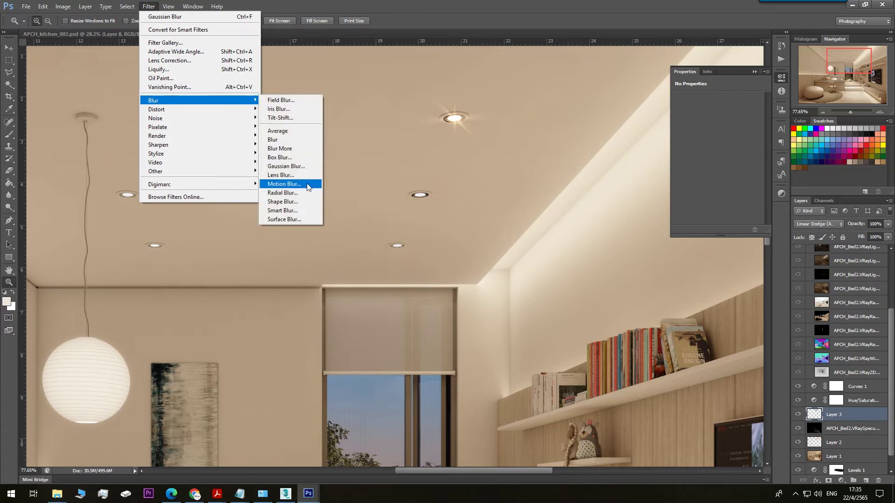
{"action": "left_click", "coordinate": [297, 169]}
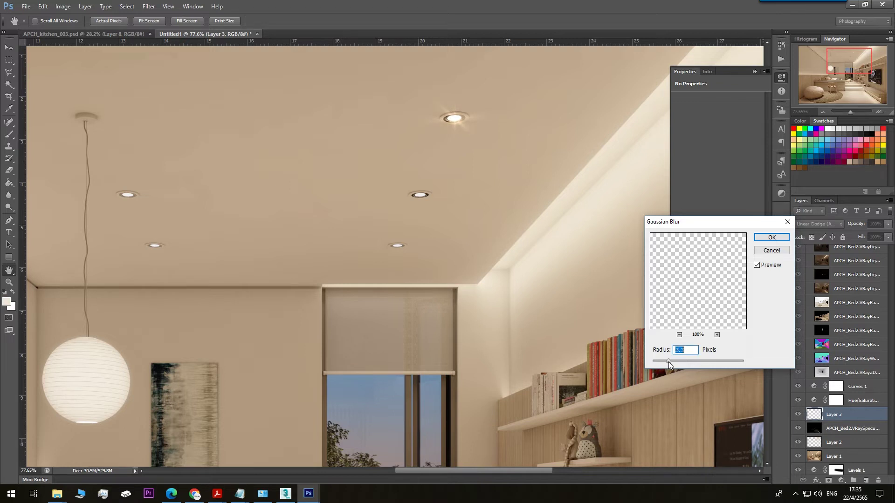
{"action": "left_click_drag", "start_coordinate": [673, 364], "coordinate": [666, 365]}
{"action": "left_click", "coordinate": [772, 237]}
Step: Duplicate the flare and place the copy on the second downlight of the right-hand row
{"action": "key", "text": "z"}
{"action": "left_click_drag", "start_coordinate": [448, 179], "coordinate": [487, 236]}
{"action": "key", "text": "v"}
{"action": "key", "text": "z"}
{"action": "key", "text": "v"}
{"action": "left_click_drag", "start_coordinate": [454, 174], "coordinate": [407, 239]}
{"action": "left_click_drag", "start_coordinate": [416, 232], "coordinate": [417, 233]}
Step: Scale down the flare copy on the second downlight to match its distance from the camera
{"action": "key", "text": "ctrl+t"}
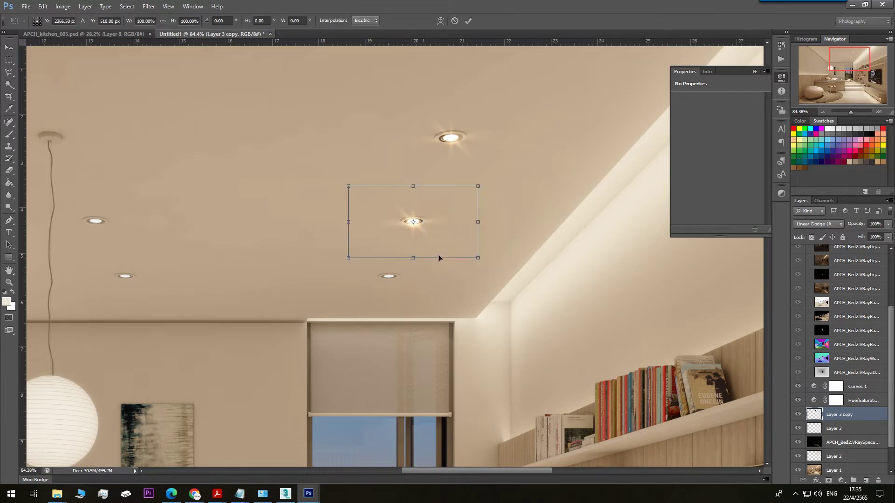
{"action": "left_click_drag", "start_coordinate": [481, 260], "coordinate": [444, 239]}
{"action": "key", "text": "Return"}
Step: Duplicate the reduced flare onto the farthest downlight of the right-hand row
{"action": "left_click_drag", "start_coordinate": [412, 215], "coordinate": [429, 220]}
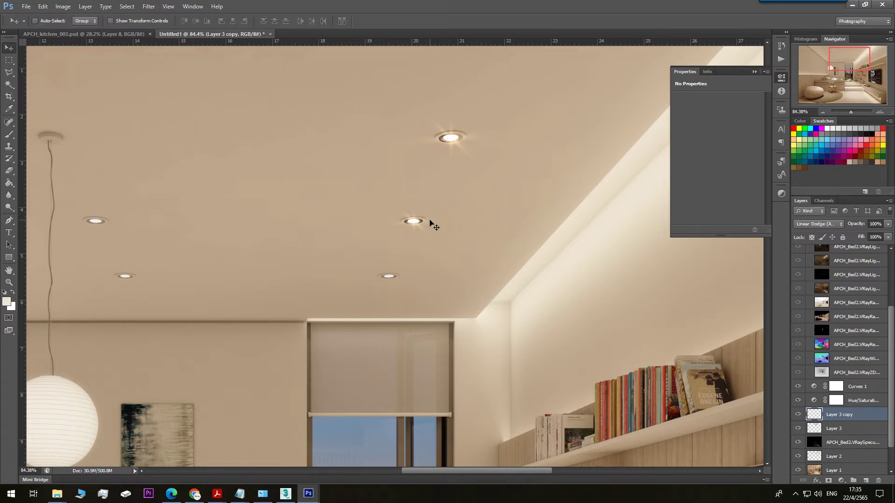
{"action": "left_click_drag", "start_coordinate": [438, 234], "coordinate": [416, 287]}
{"action": "key", "text": "ctrl+j"}
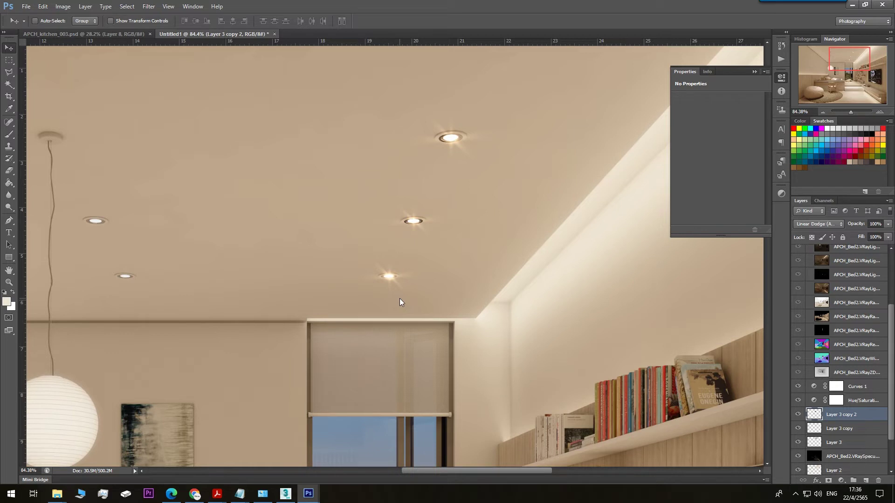
Step: Scale down the flare on the farthest right-hand downlight and copy the reduced flare onto the farthest left-hand downlight
{"action": "key", "text": "ctrl+t"}
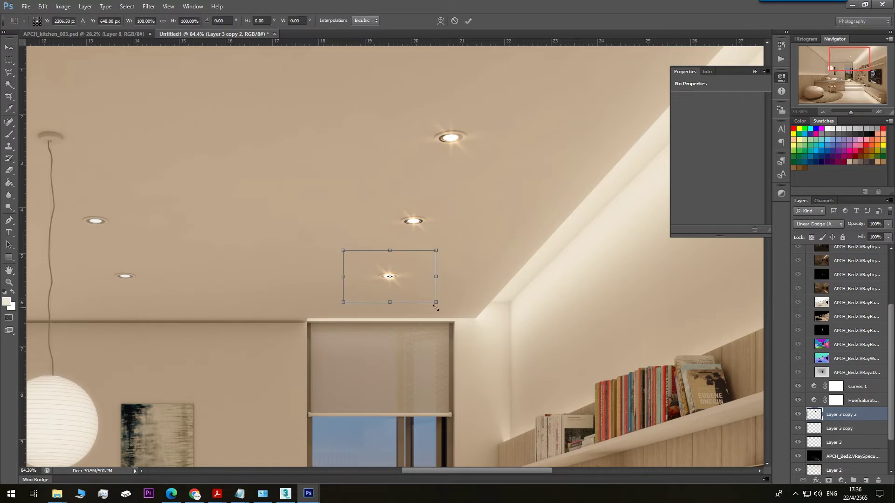
{"action": "left_click_drag", "start_coordinate": [436, 302], "coordinate": [412, 281]}
{"action": "key", "text": "Return"}
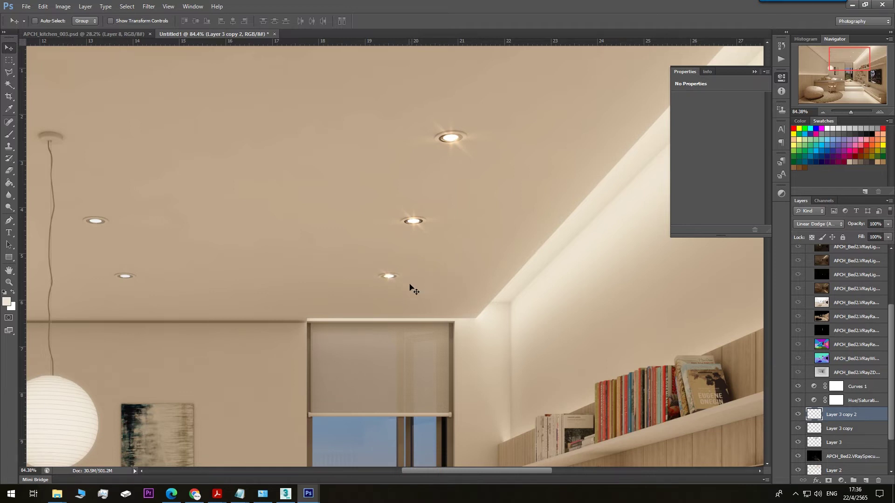
{"action": "left_click_drag", "start_coordinate": [208, 269], "coordinate": [123, 275]}
{"action": "key", "text": "ctrl+j"}
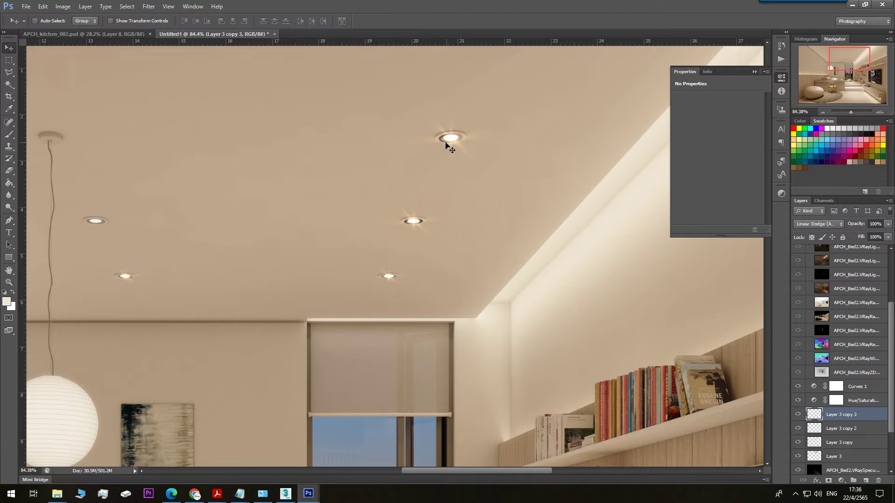
Step: Duplicate the flare on Layer 3 copy and place the copy on the nearer downlight of the left-hand row
{"action": "left_click_drag", "start_coordinate": [141, 289], "coordinate": [111, 234]}
{"action": "right_click", "coordinate": [413, 226]}
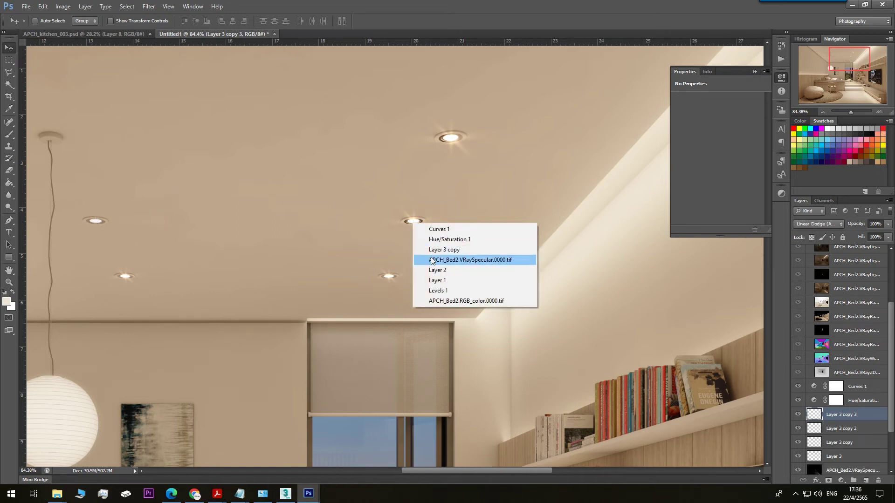
{"action": "left_click", "coordinate": [435, 251]}
{"action": "left_click_drag", "start_coordinate": [432, 234], "coordinate": [117, 232]}
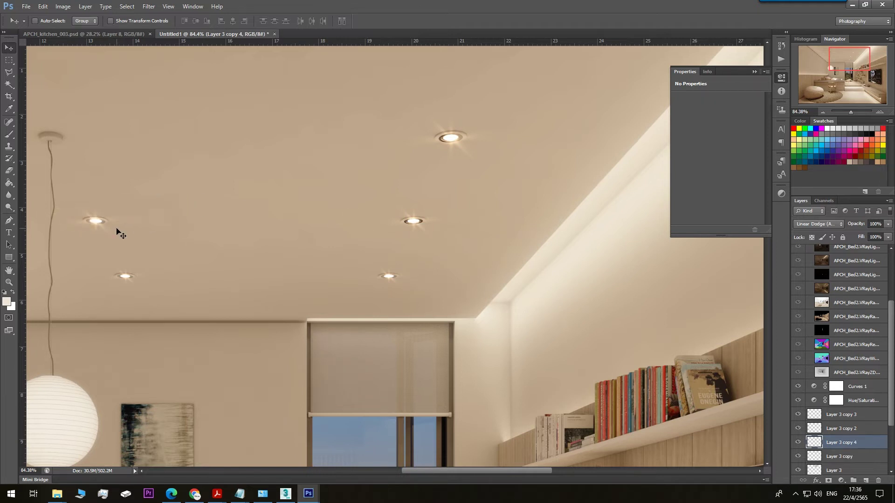
Step: Examine the whole render with its downlight flares in full screen mode with the menu bar
{"action": "key", "text": "z"}
{"action": "left_click_drag", "start_coordinate": [181, 223], "coordinate": [135, 200]}
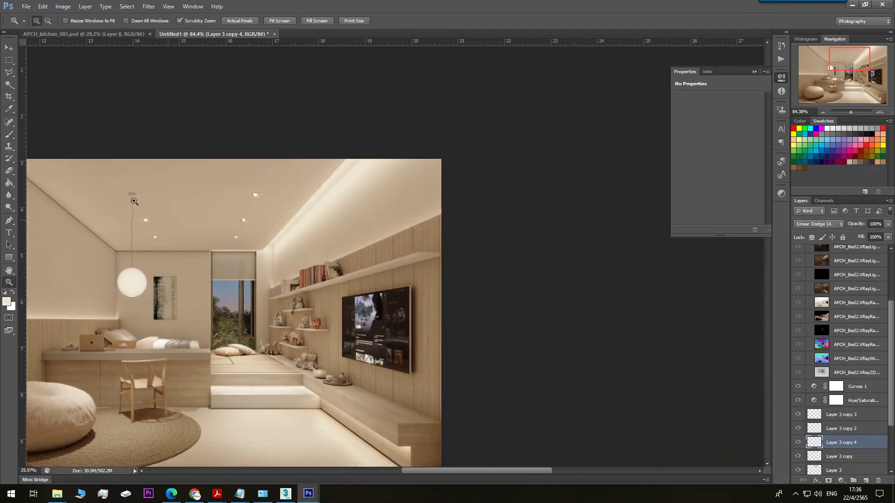
{"action": "left_click_drag", "start_coordinate": [448, 142], "coordinate": [456, 195]}
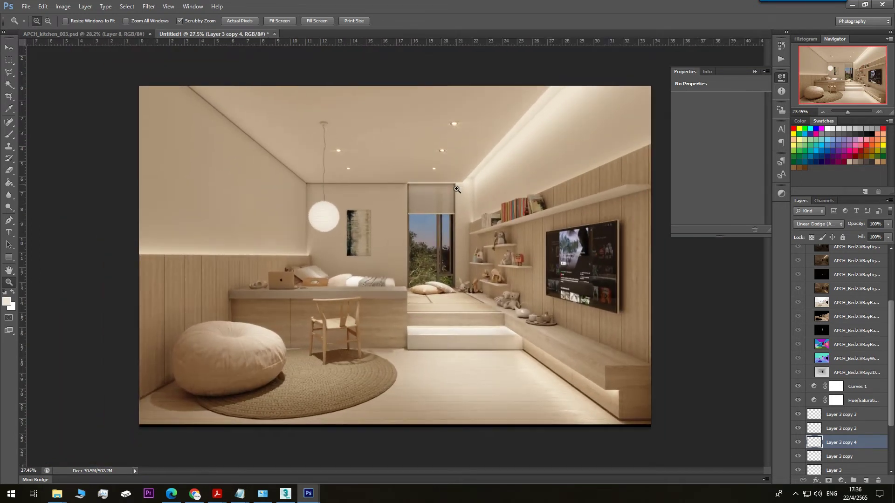
{"action": "mouse_move", "coordinate": [407, 293]}
{"action": "left_mouse_down"}
{"action": "mouse_move", "coordinate": [445, 343]}
{"action": "mouse_move", "coordinate": [401, 303]}
{"action": "left_mouse_up"}
{"action": "left_click_drag", "start_coordinate": [466, 313], "coordinate": [458, 314]}
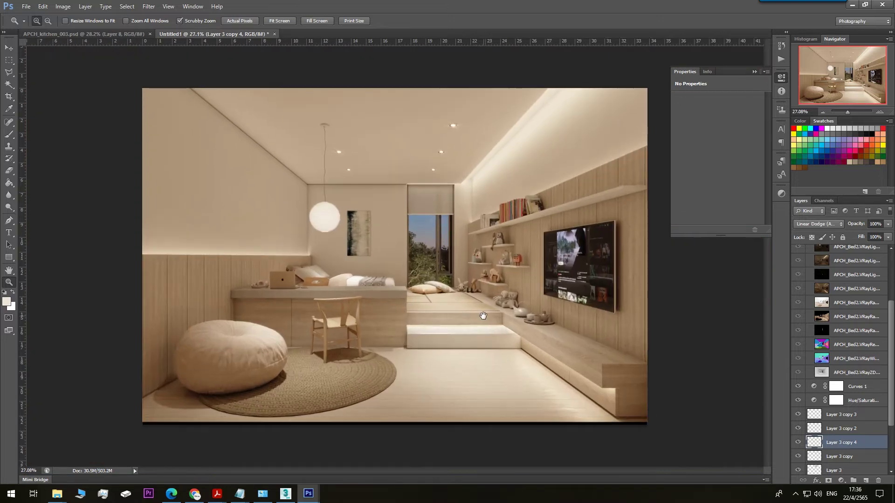
{"action": "key", "text": "f"}
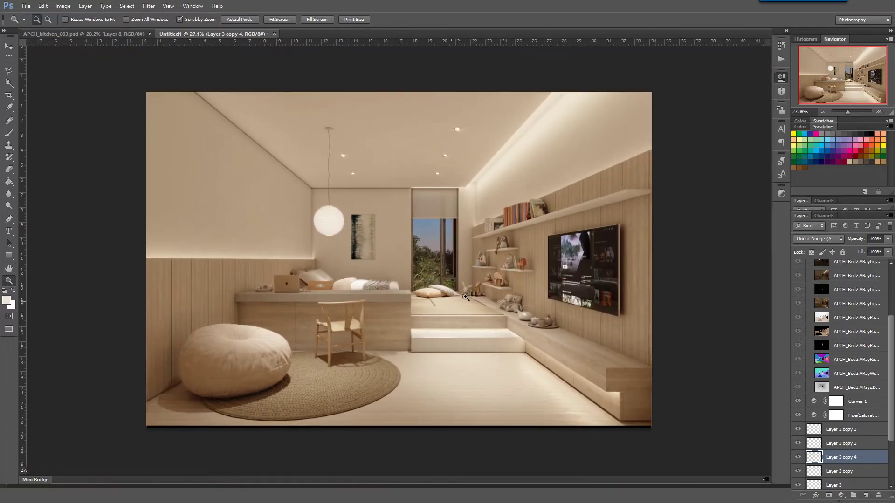
{"action": "key", "text": "f"}
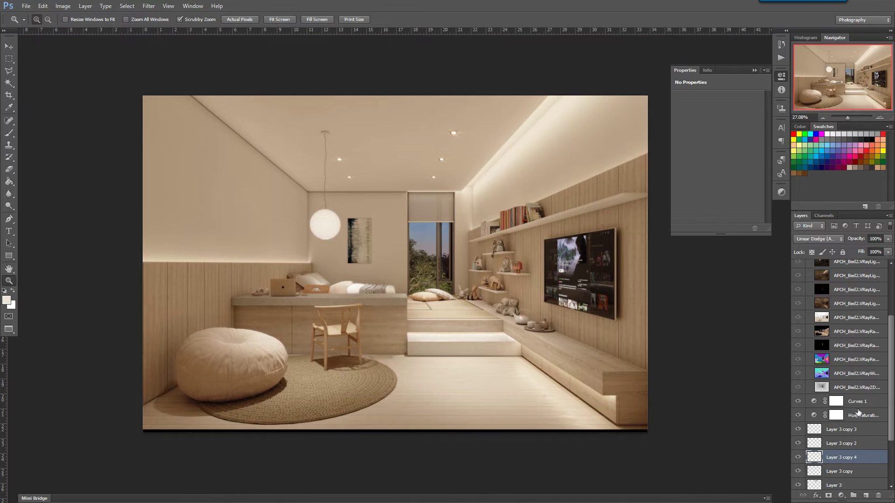
Step: Add a Brightness/Contrast adjustment layer above the Hue/Saturation layer and set its brightness to 60
{"action": "left_click", "coordinate": [858, 412]}
{"action": "left_click", "coordinate": [841, 495]}
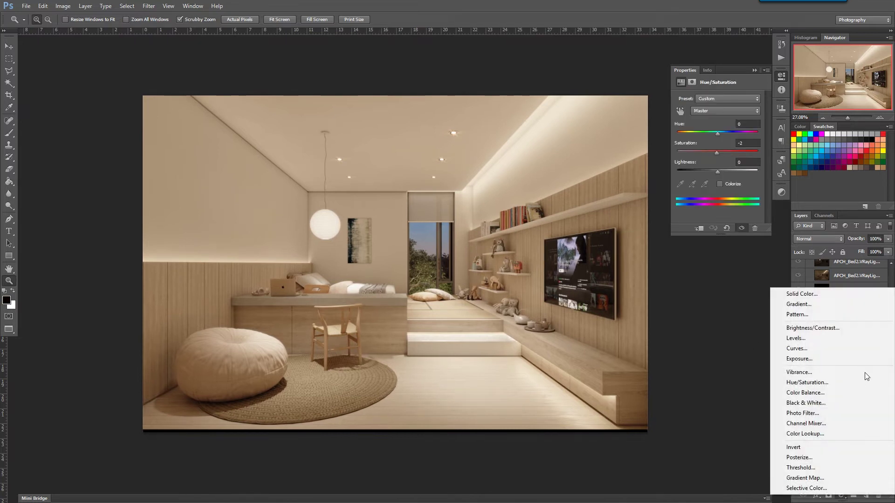
{"action": "left_click", "coordinate": [835, 328]}
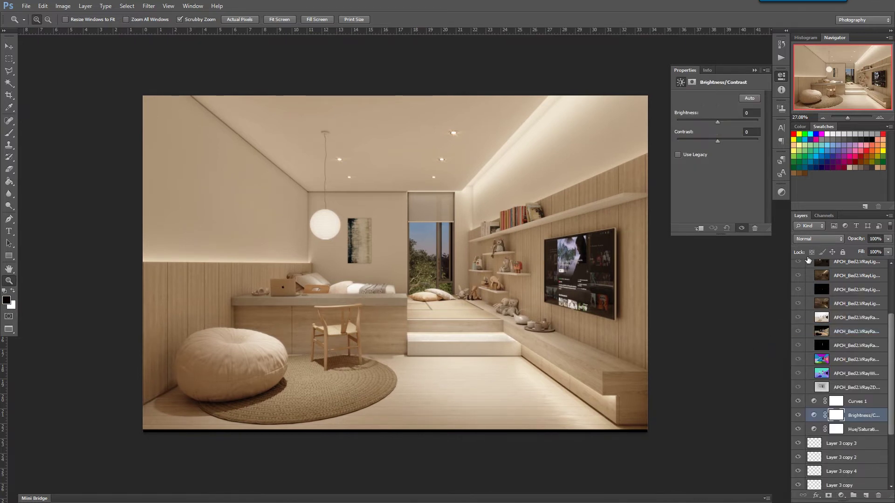
{"action": "left_click", "coordinate": [817, 236]}
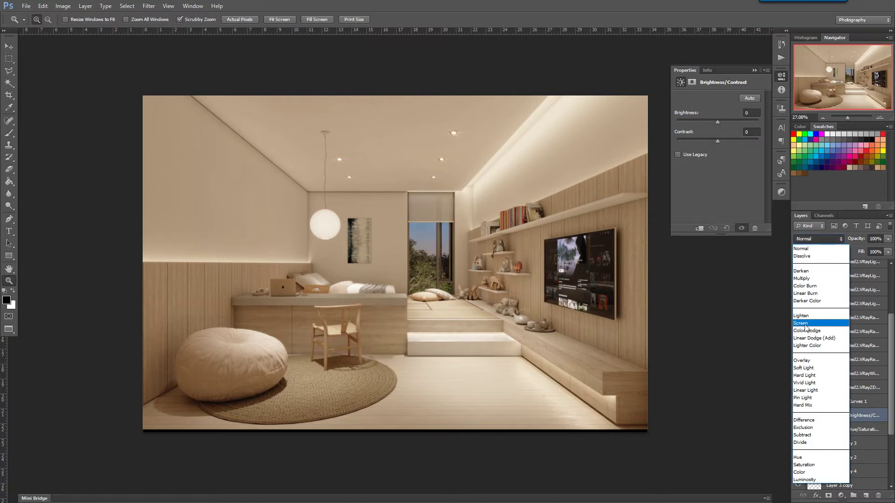
{"action": "left_click", "coordinate": [704, 273]}
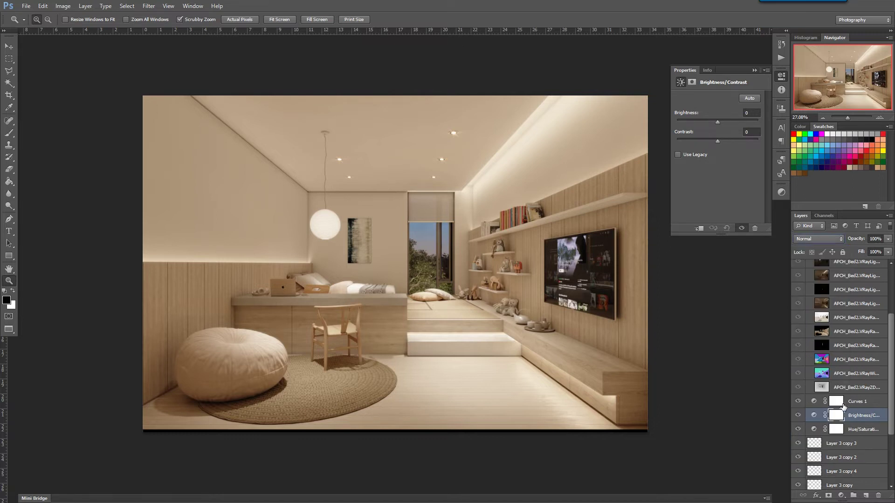
{"action": "left_click_drag", "start_coordinate": [717, 125], "coordinate": [733, 127]}
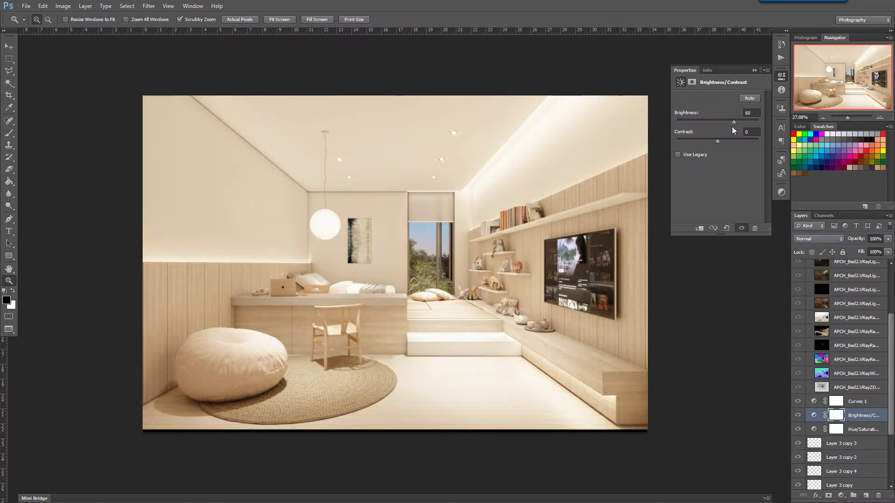
Step: Fill the Brightness/Contrast layer's mask with black to hide the brightening
{"action": "left_click", "coordinate": [836, 415]}
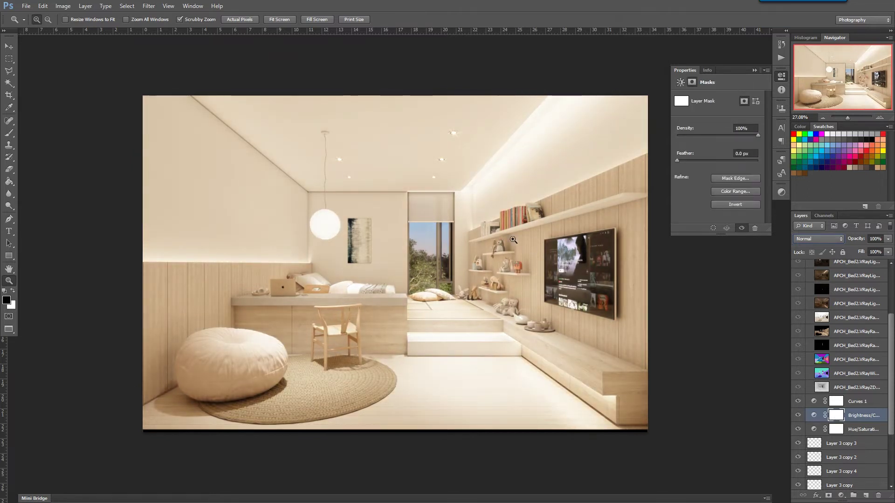
{"action": "mouse_move", "coordinate": [456, 241]}
{"action": "left_mouse_down"}
{"action": "mouse_move", "coordinate": [466, 246]}
{"action": "mouse_move", "coordinate": [457, 250]}
{"action": "left_mouse_up"}
{"action": "key", "text": "g"}
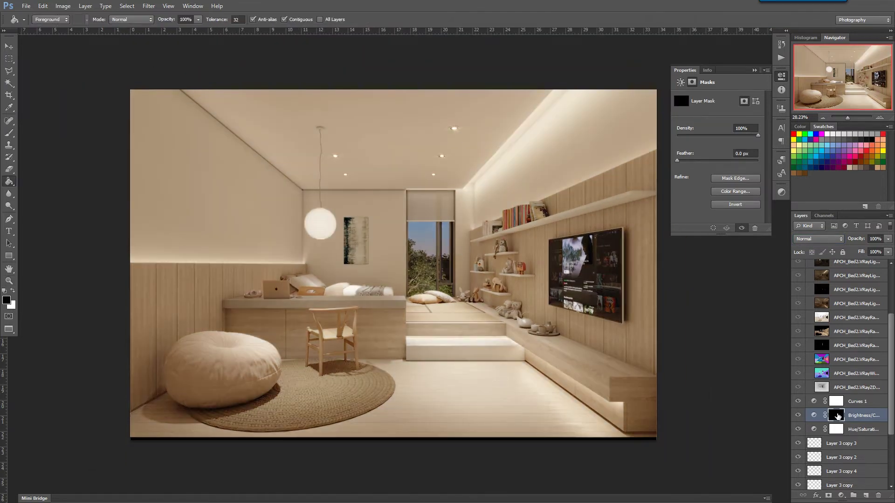
Step: Paint white on the mask over the desk and bed area with a soft 1400 px brush at 74% opacity
{"action": "key", "text": "b"}
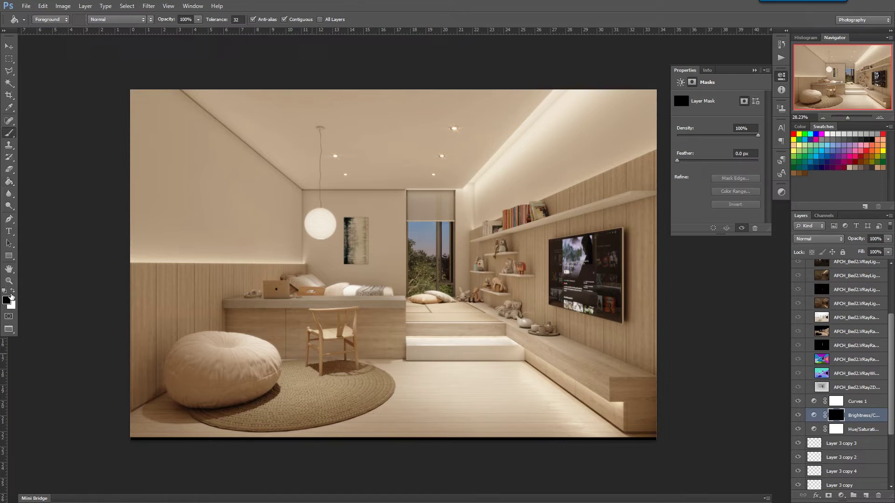
{"action": "left_click", "coordinate": [14, 291]}
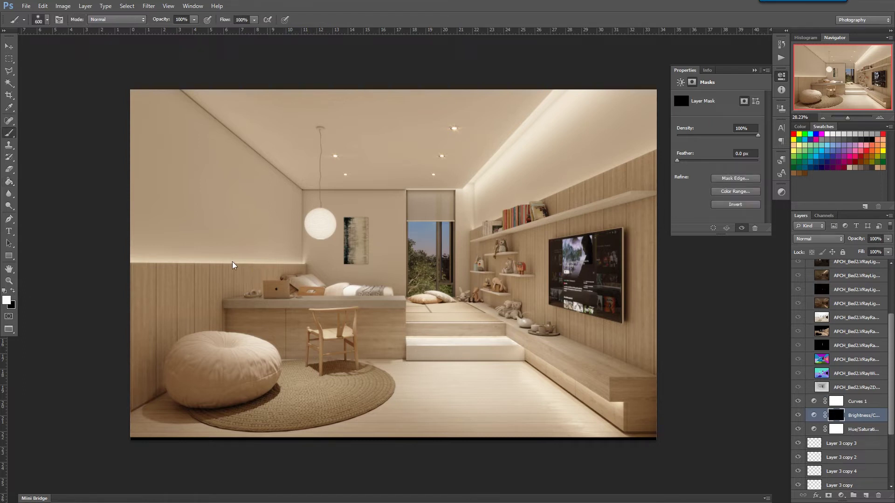
{"action": "left_click_drag", "start_coordinate": [220, 264], "coordinate": [326, 266]}
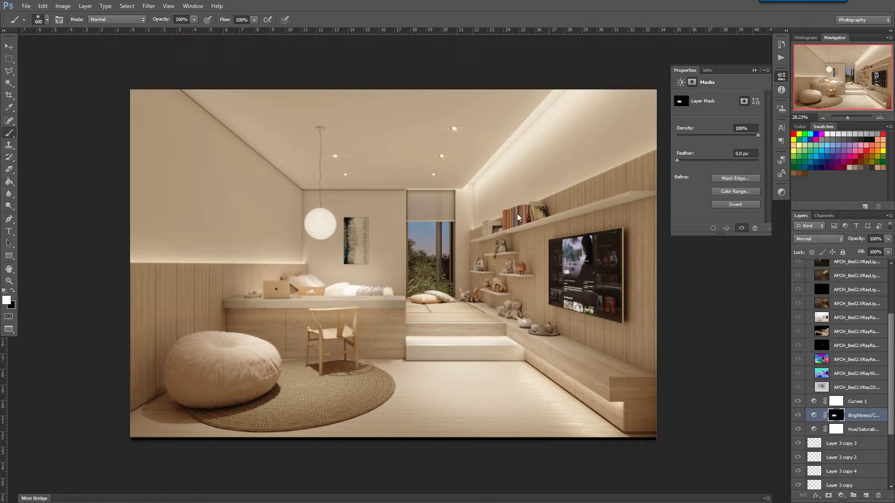
{"action": "key", "text": "ctrl+z"}
{"action": "left_click", "coordinate": [194, 20]}
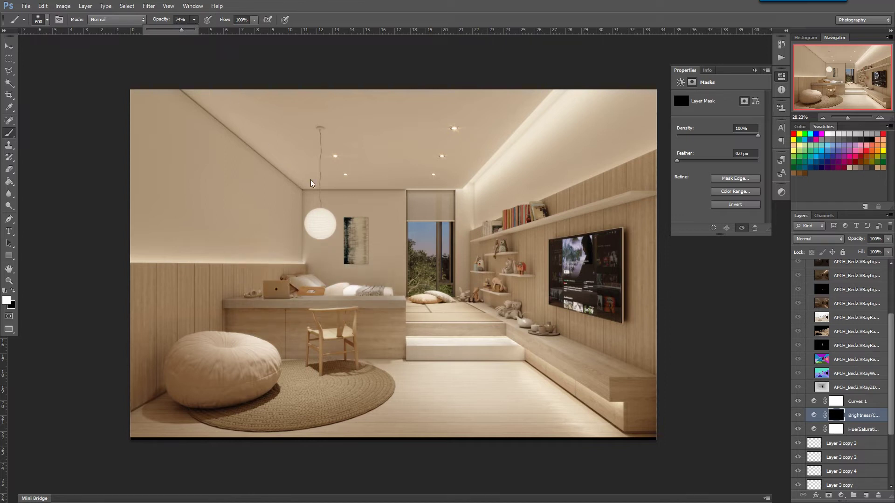
{"action": "left_click", "coordinate": [303, 259]}
{"action": "key", "text": "bracketright"}
{"action": "key", "text": "bracketright"}
{"action": "key", "text": "bracketright"}
{"action": "key", "text": "bracketright"}
{"action": "key", "text": "bracketright"}
{"action": "key", "text": "bracketright"}
{"action": "key", "text": "bracketright"}
{"action": "key", "text": "bracketright"}
{"action": "left_click", "coordinate": [285, 290]}
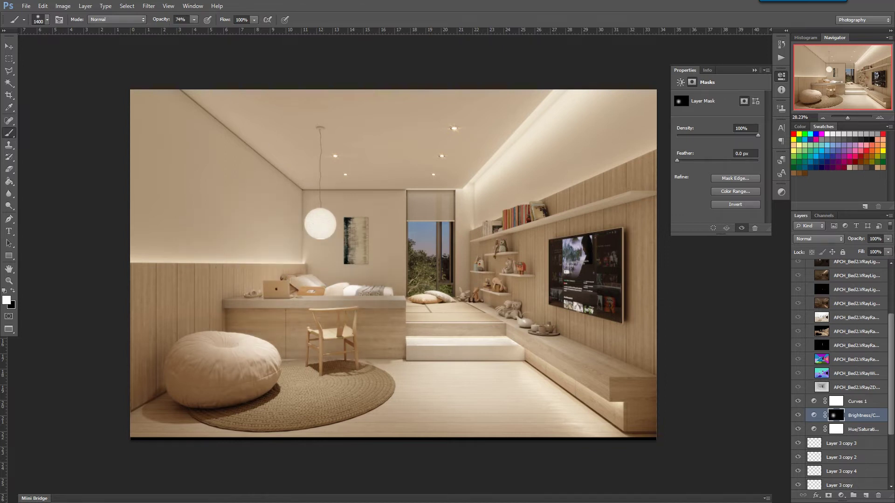
Step: Dab white on the mask over the wall shelves and TV with a 1200 px brush, undoing the extra dab on the beanbag
{"action": "key", "text": "bracketleft"}
{"action": "key", "text": "bracketleft"}
{"action": "left_click", "coordinate": [496, 284]}
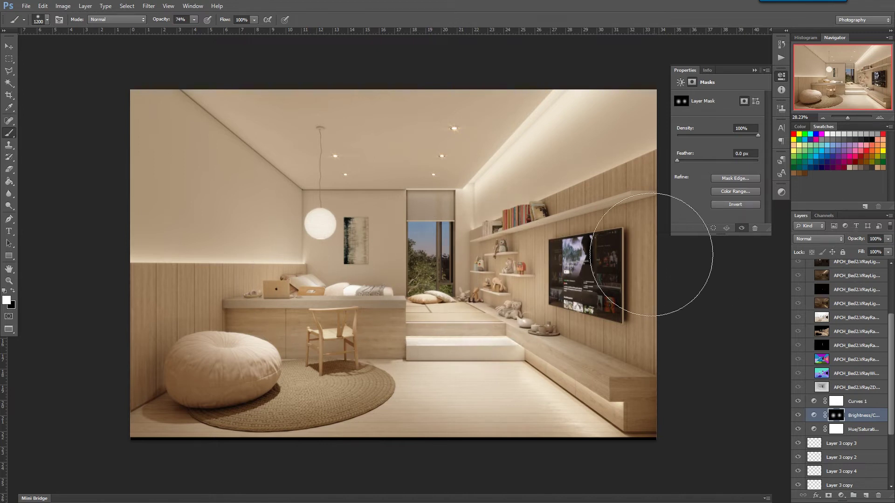
{"action": "key", "text": "ctrl+z"}
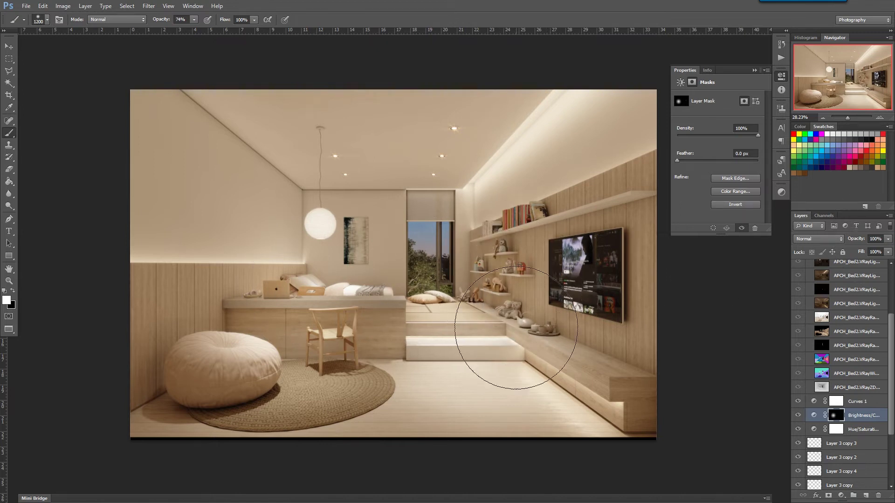
{"action": "key", "text": "ctrl+z"}
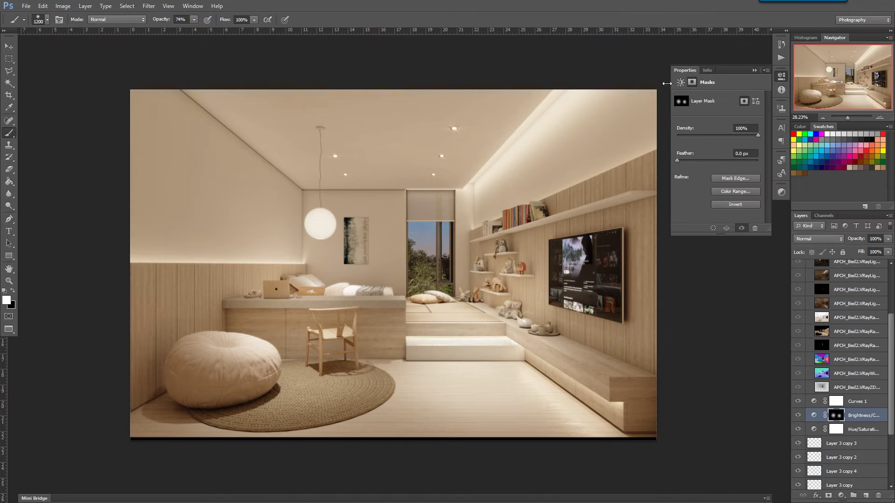
{"action": "key", "text": "ctrl+z"}
{"action": "key", "text": "ctrl+z"}
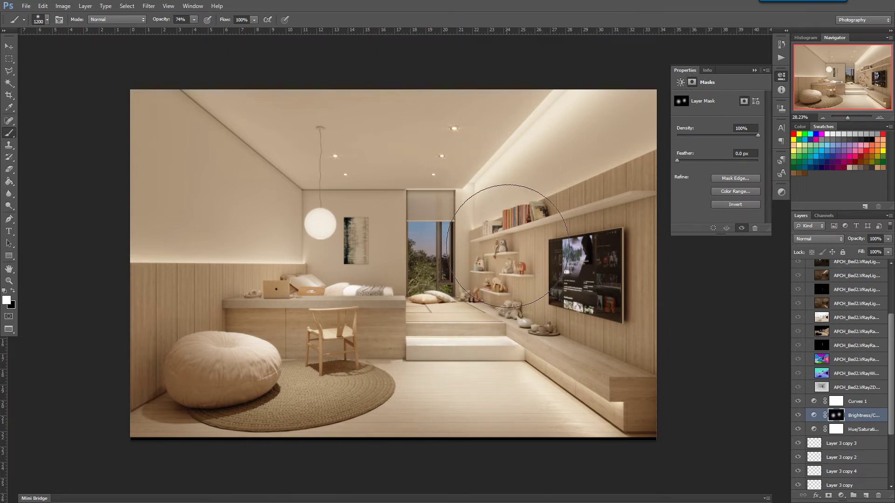
{"action": "left_click", "coordinate": [586, 283]}
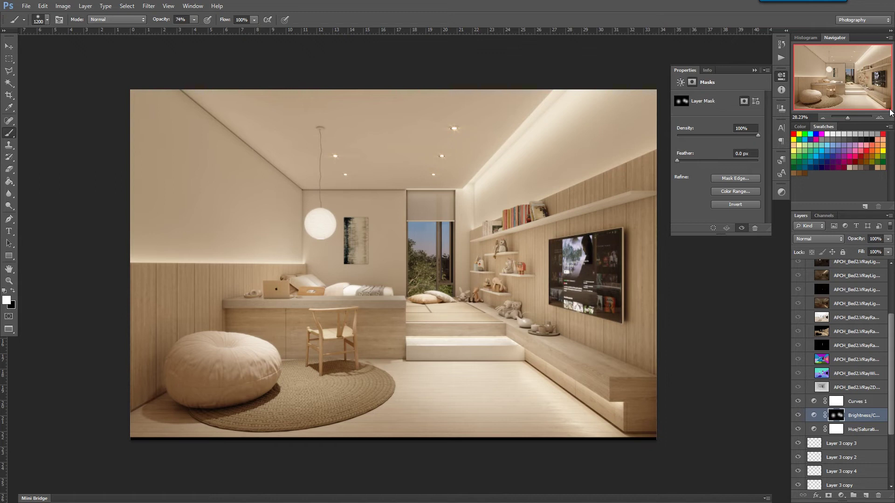
{"action": "left_click", "coordinate": [179, 361]}
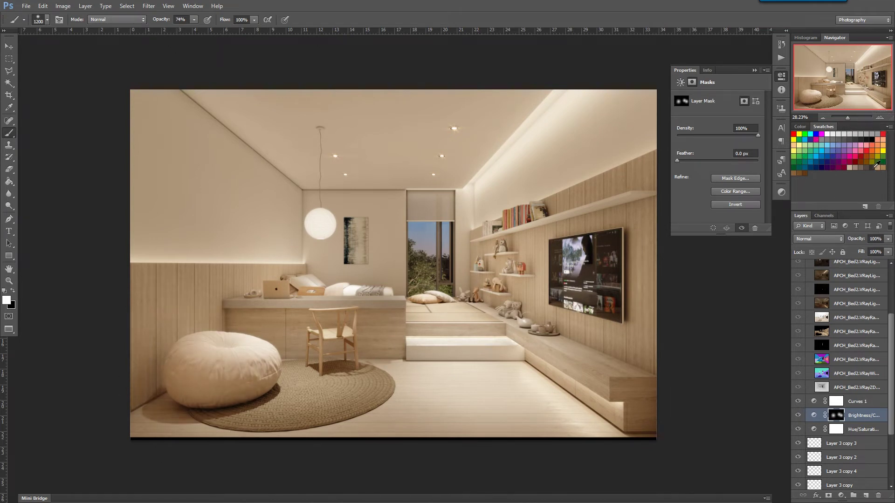
{"action": "key", "text": "ctrl+z"}
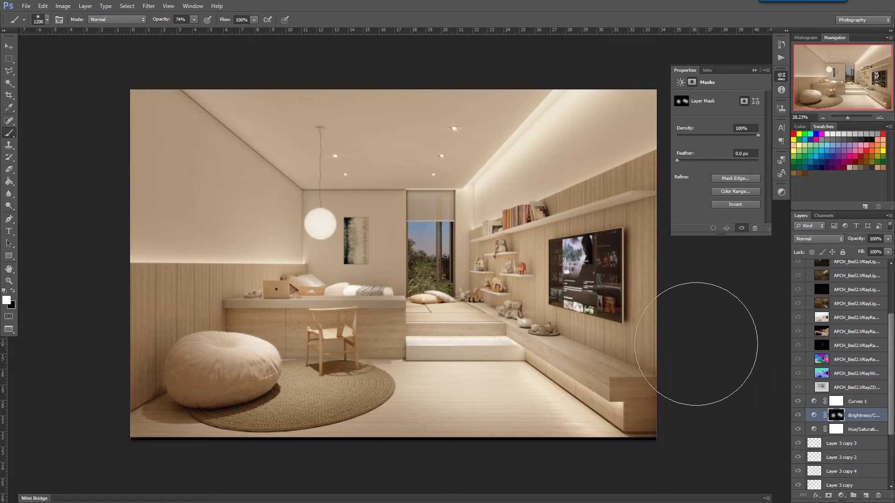
Step: Compare the full render with the VRaySpecular layer hidden and shown
{"action": "key", "text": "z"}
{"action": "left_click_drag", "start_coordinate": [439, 218], "coordinate": [526, 283]}
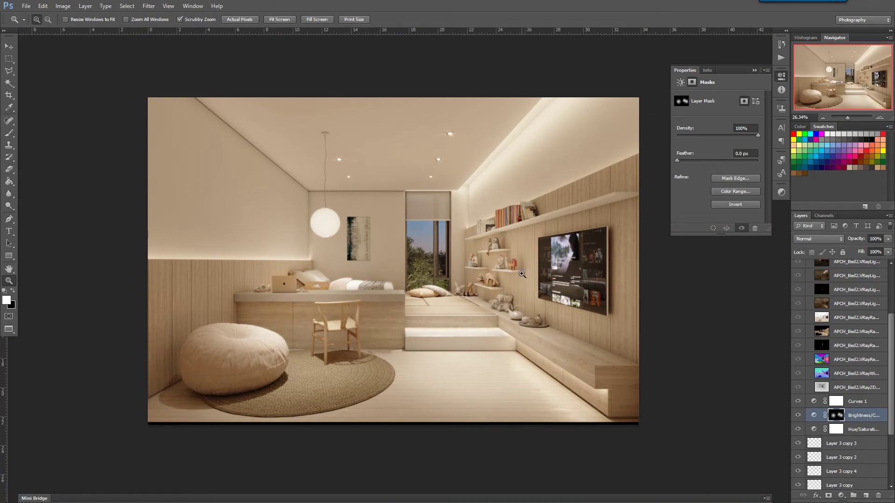
{"action": "left_click_drag", "start_coordinate": [459, 324], "coordinate": [452, 344]}
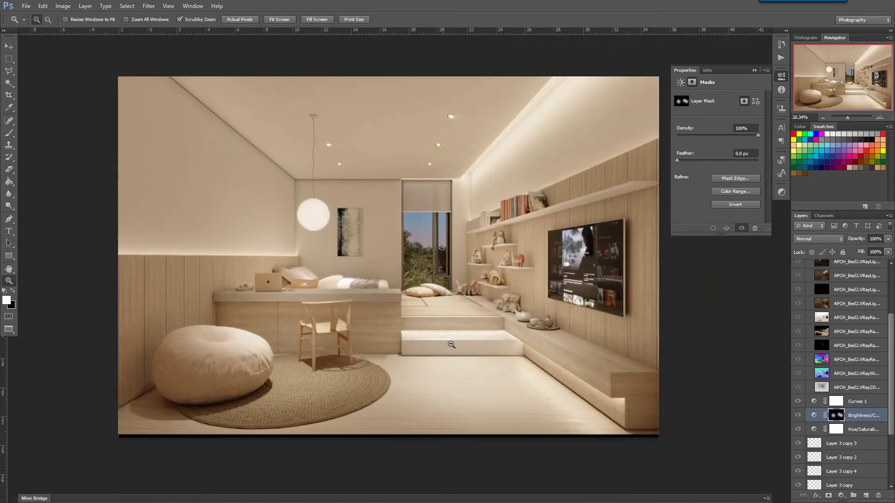
{"action": "left_click", "coordinate": [817, 361]}
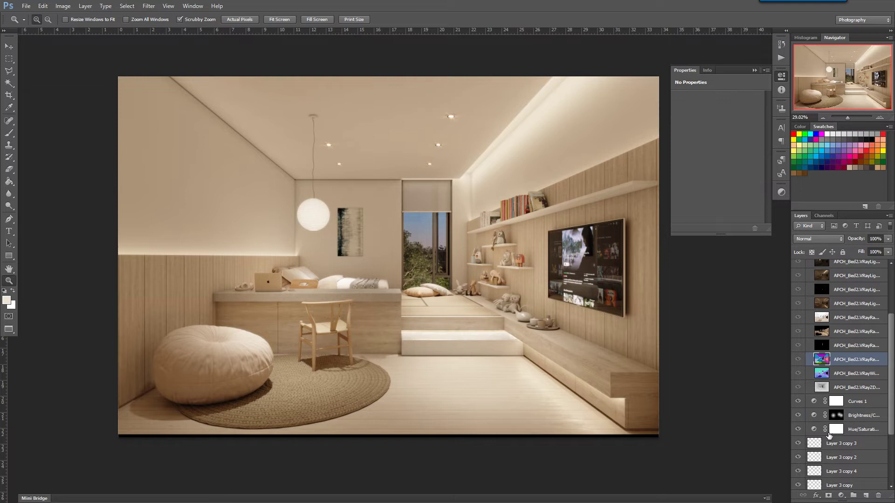
{"action": "scroll", "coordinate": [850, 438], "scroll_direction": "down", "scroll_amount": 5}
{"action": "left_click", "coordinate": [799, 449]}
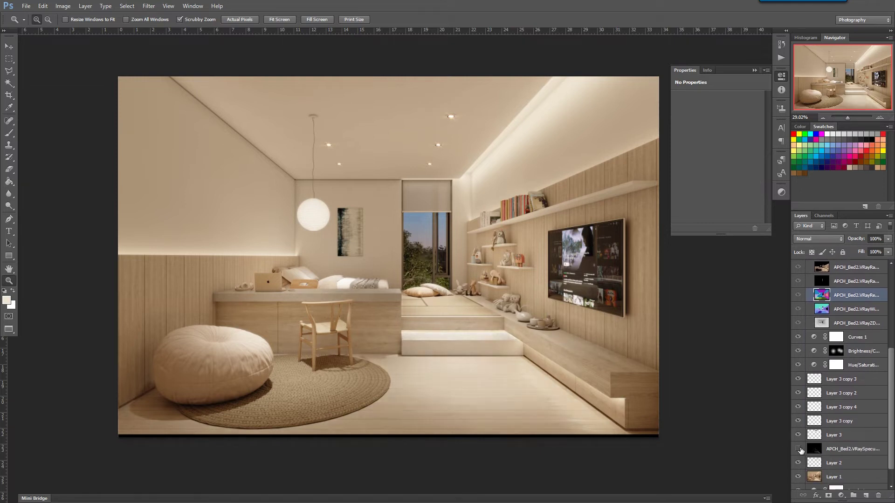
{"action": "left_click", "coordinate": [798, 449]}
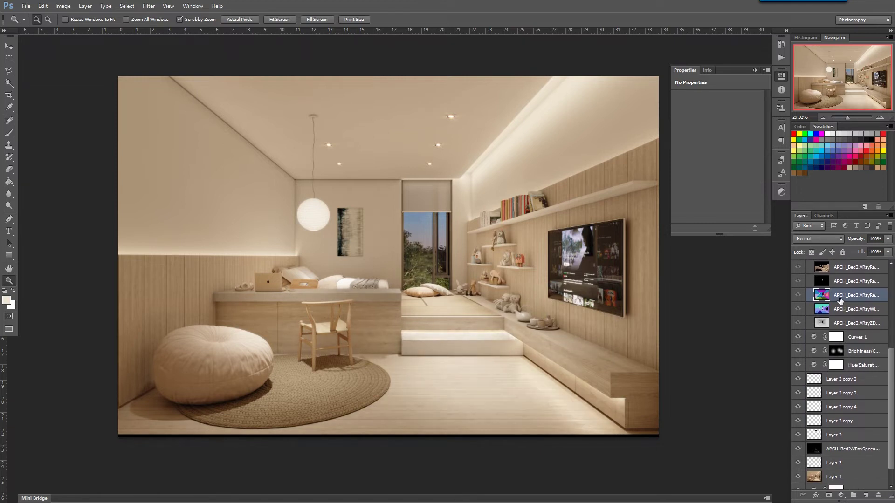
Step: Select the area outside the window from the wire-color render pass with the Magic Wand
{"action": "left_click", "coordinate": [838, 316]}
{"action": "key", "text": "w"}
{"action": "left_click", "coordinate": [488, 195]}
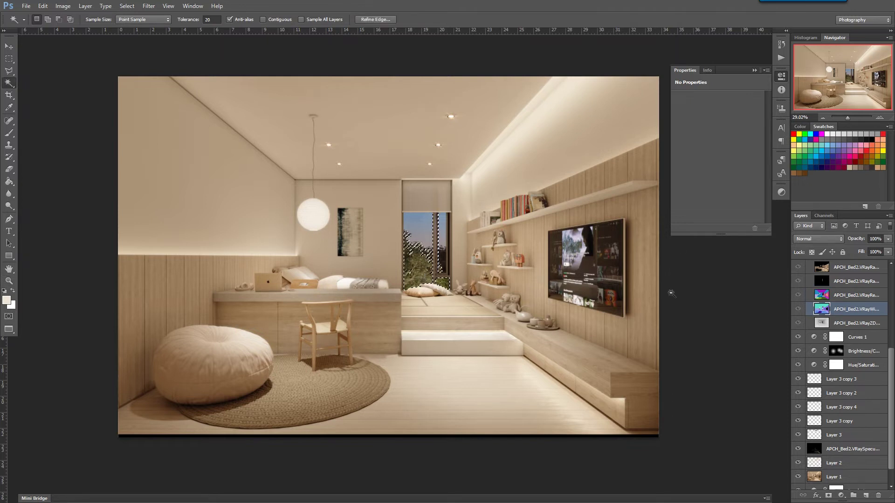
Step: Add a Photo Filter adjustment above Layer 3 copy 3 for the selected window area, using Warming Filter (85) at 52% density
{"action": "left_click", "coordinate": [845, 379]}
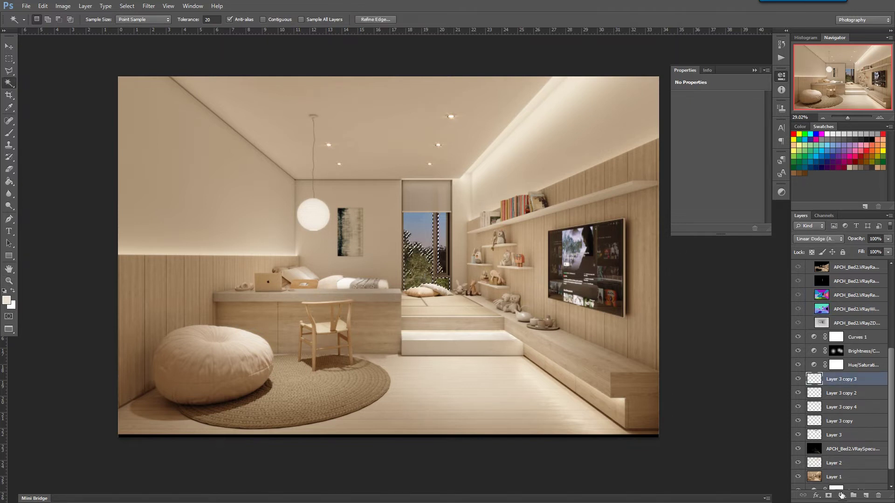
{"action": "left_click", "coordinate": [841, 496]}
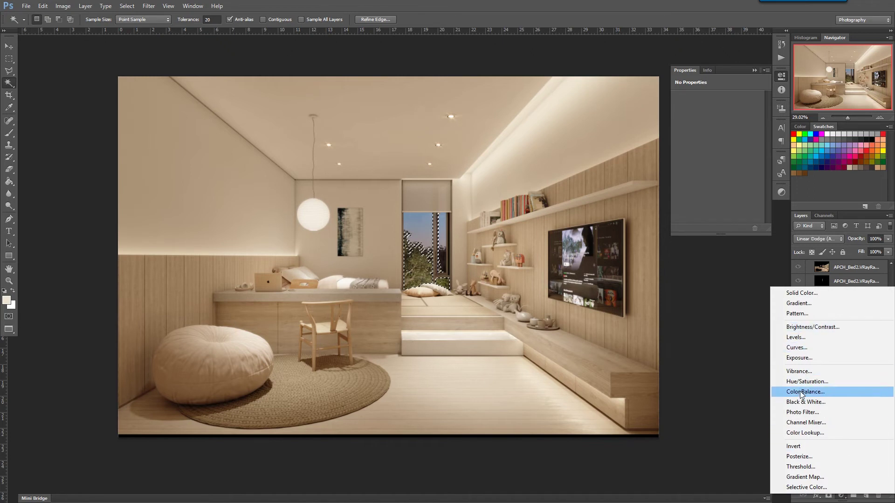
{"action": "left_click", "coordinate": [797, 413]}
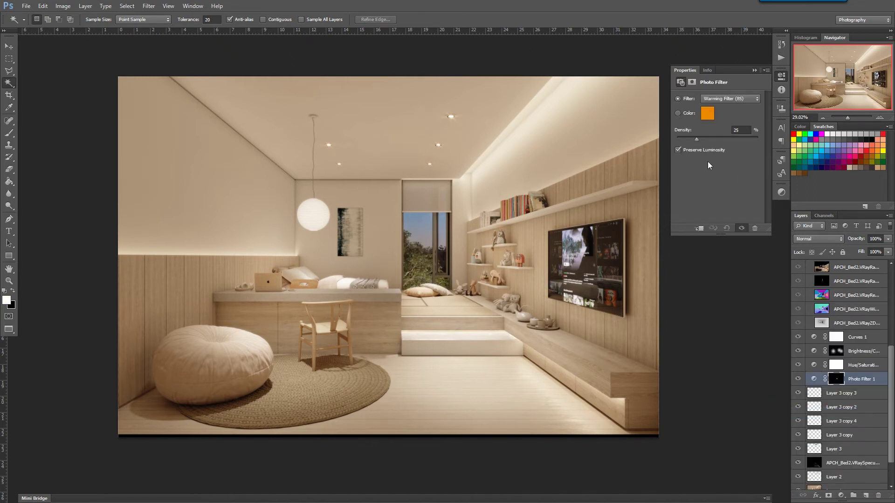
{"action": "left_click", "coordinate": [718, 139]}
Step: Set the Photo Filter layer's blend mode to Linear Dodge (Add) and its opacity to 44%
{"action": "left_click", "coordinate": [824, 240]}
{"action": "left_click", "coordinate": [824, 240]}
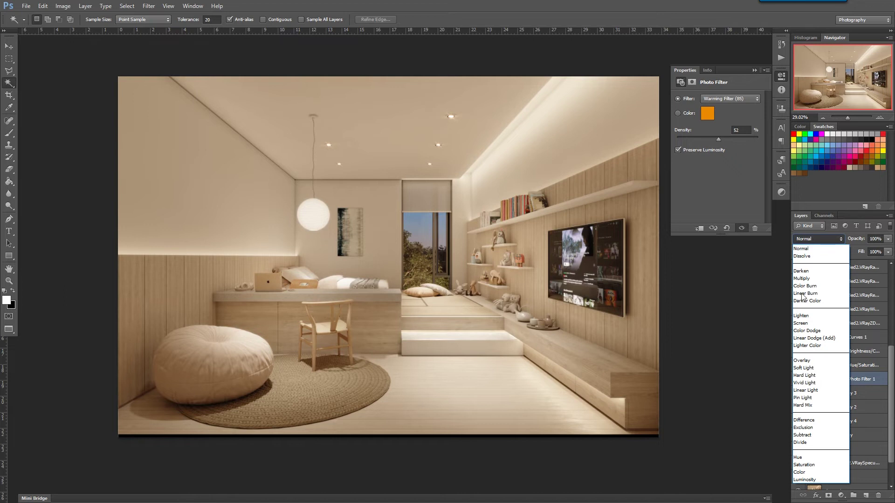
{"action": "left_click", "coordinate": [799, 324]}
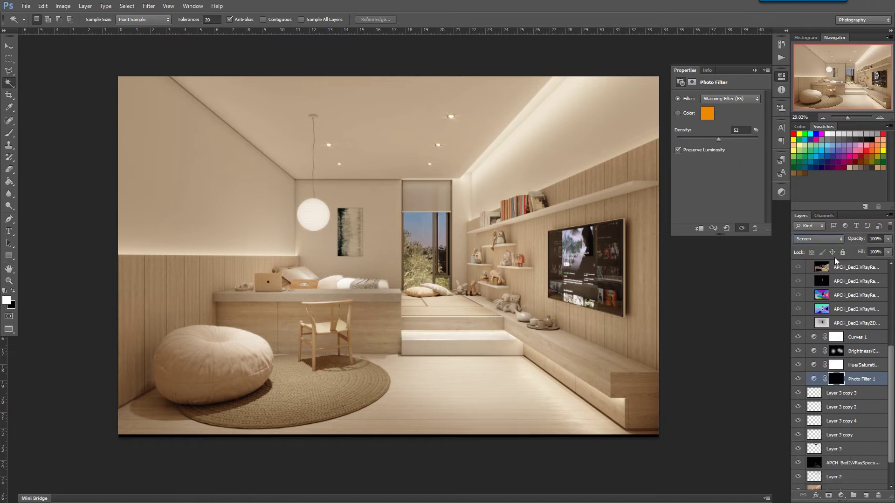
{"action": "left_click", "coordinate": [823, 239]}
{"action": "left_click", "coordinate": [815, 335]}
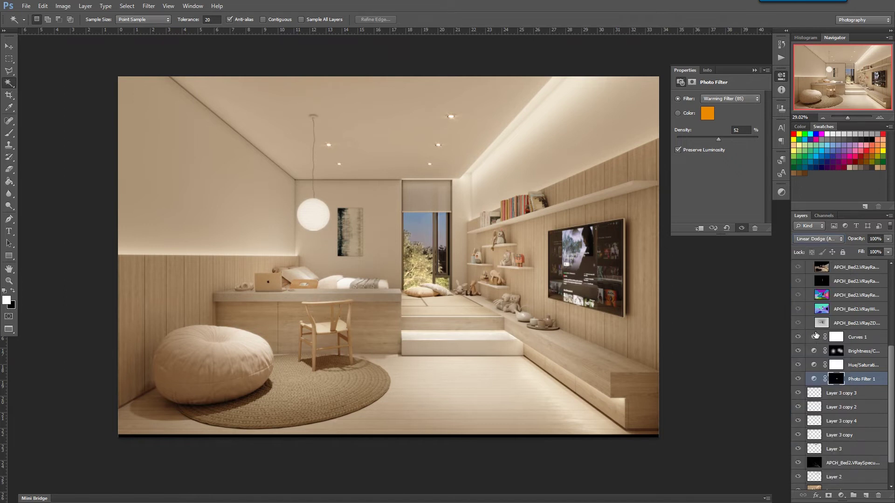
{"action": "left_click_drag", "start_coordinate": [444, 390], "coordinate": [428, 384]}
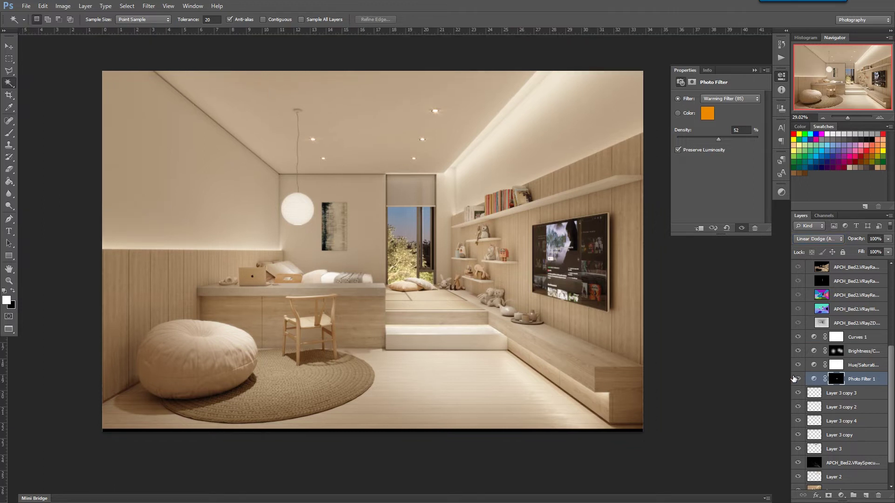
{"action": "left_click", "coordinate": [797, 379]}
{"action": "left_click", "coordinate": [828, 378]}
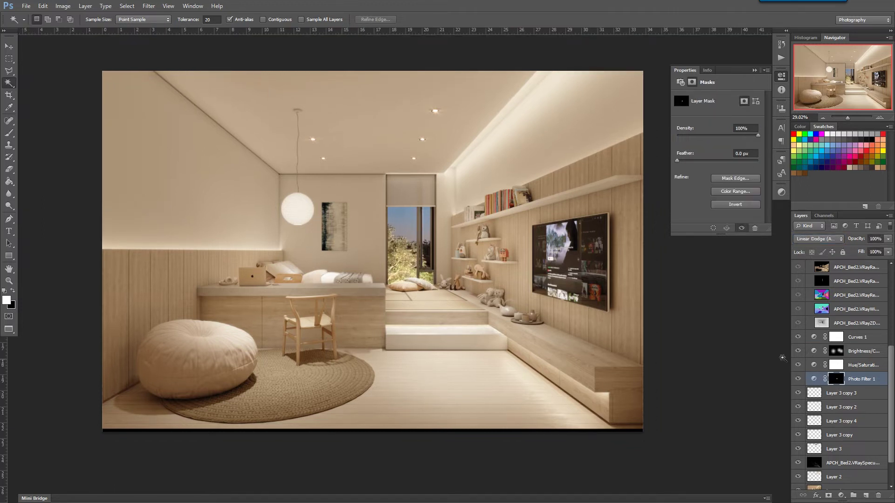
{"action": "left_click", "coordinate": [888, 240]}
{"action": "left_click_drag", "start_coordinate": [846, 248], "coordinate": [851, 250]}
Step: Paint black on the Photo Filter mask over the trees in the window with a 400 px brush at 74% opacity
{"action": "left_click", "coordinate": [834, 378]}
{"action": "key", "text": "b"}
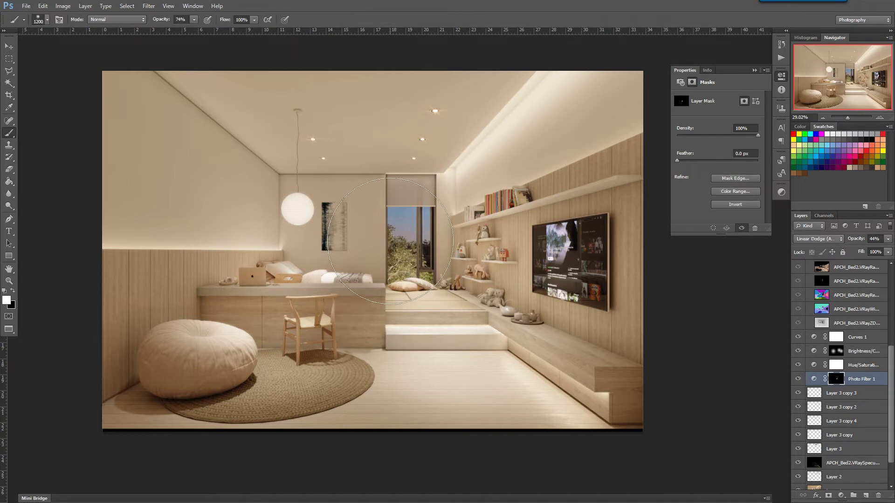
{"action": "key", "text": "bracketleft"}
{"action": "key", "text": "bracketleft"}
{"action": "key", "text": "bracketleft"}
{"action": "key", "text": "bracketleft"}
{"action": "key", "text": "bracketleft"}
{"action": "key", "text": "bracketleft"}
{"action": "key", "text": "bracketleft"}
{"action": "left_click", "coordinate": [14, 292]}
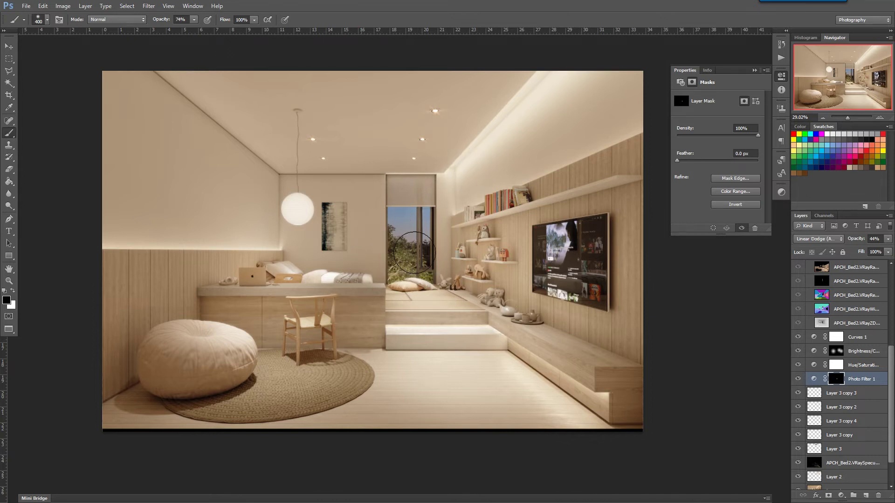
{"action": "key", "text": "z"}
{"action": "left_click_drag", "start_coordinate": [410, 272], "coordinate": [485, 436]}
{"action": "key", "text": "ctrl+0"}
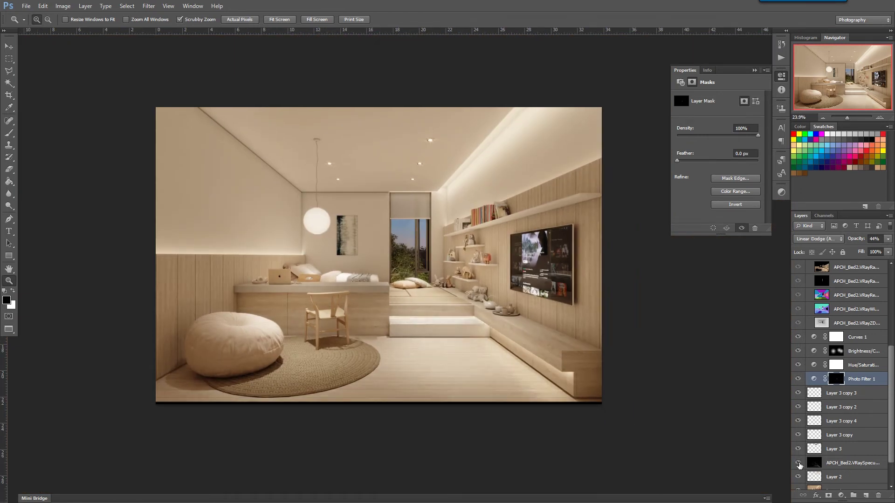
Step: Set the Photo Filter's density to 100%
{"action": "left_click", "coordinate": [798, 463]}
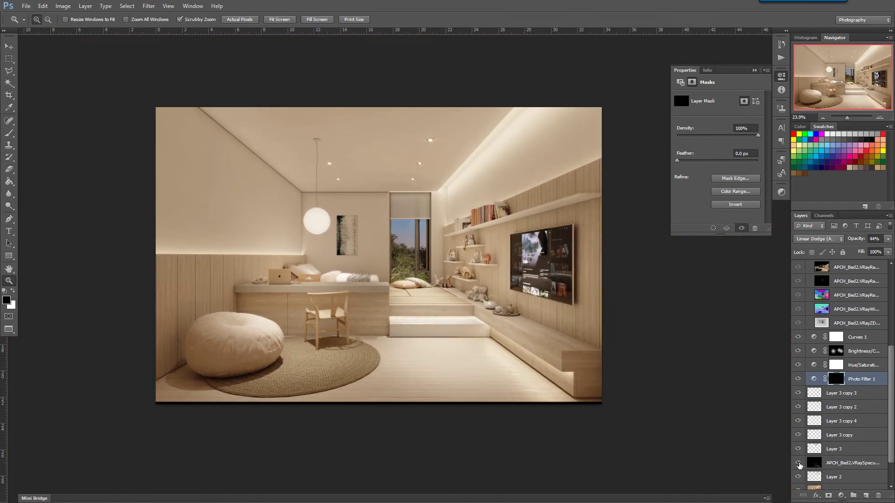
{"action": "left_click", "coordinate": [814, 380]}
{"action": "left_click_drag", "start_coordinate": [693, 140], "coordinate": [757, 139]}
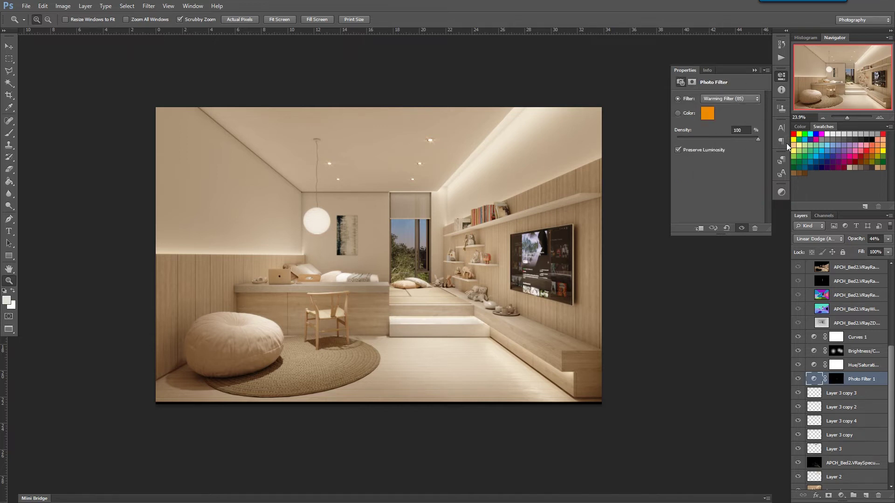
{"action": "left_click_drag", "start_coordinate": [420, 275], "coordinate": [513, 413]}
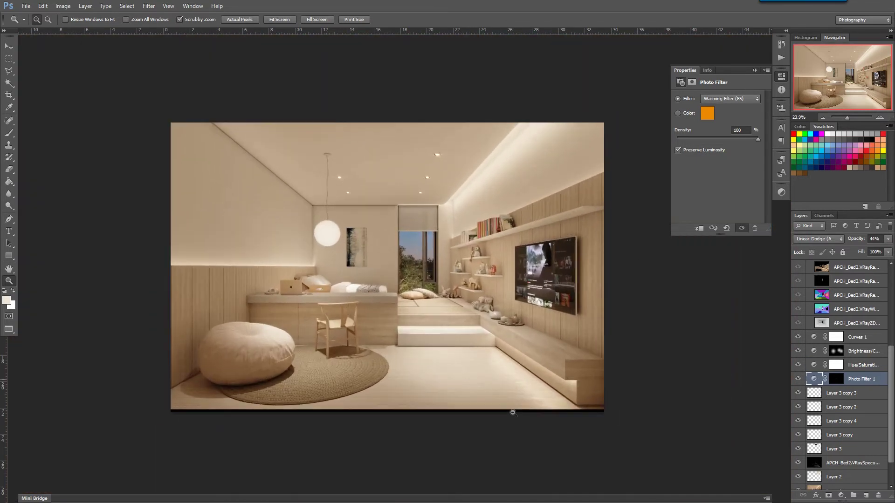
Step: Try the Screen blend mode on the Photo Filter layer and return it to Linear Dodge (Add)
{"action": "left_click", "coordinate": [818, 238]}
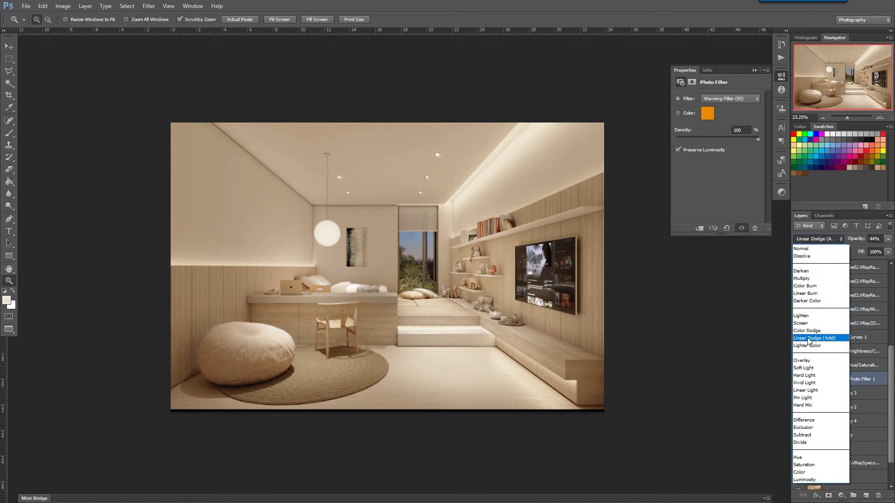
{"action": "left_click", "coordinate": [808, 339]}
{"action": "left_click", "coordinate": [810, 242]}
{"action": "left_click", "coordinate": [798, 328]}
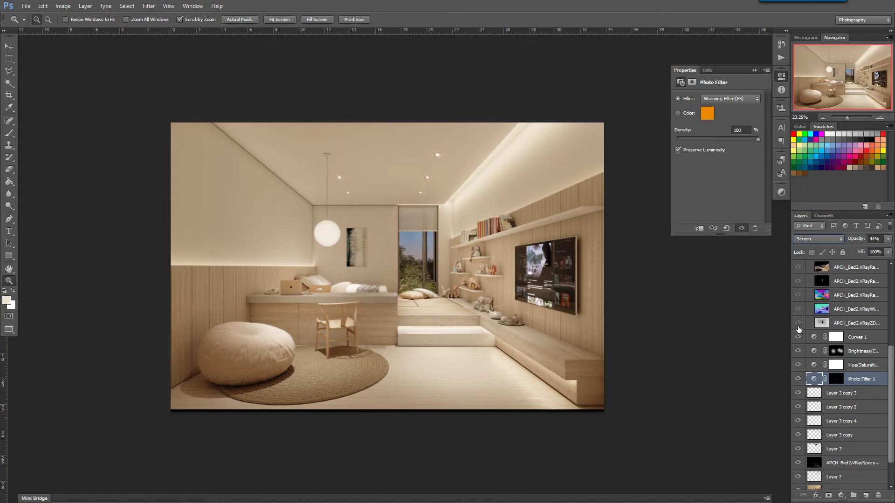
{"action": "left_click", "coordinate": [818, 239]}
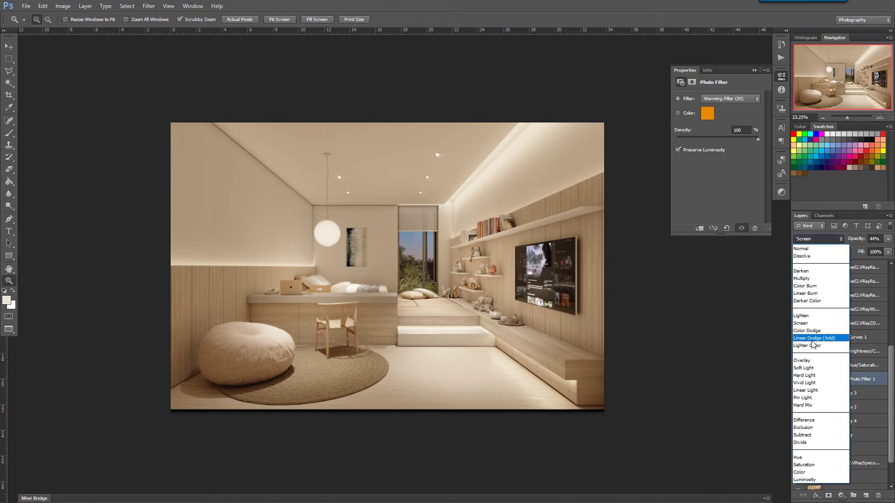
{"action": "left_click", "coordinate": [813, 339]}
Step: Try to select the black logo on the laptop lid from Layer 1 with the Magic Wand
{"action": "left_click_drag", "start_coordinate": [402, 335], "coordinate": [398, 328]}
{"action": "left_click_drag", "start_coordinate": [308, 290], "coordinate": [388, 400]}
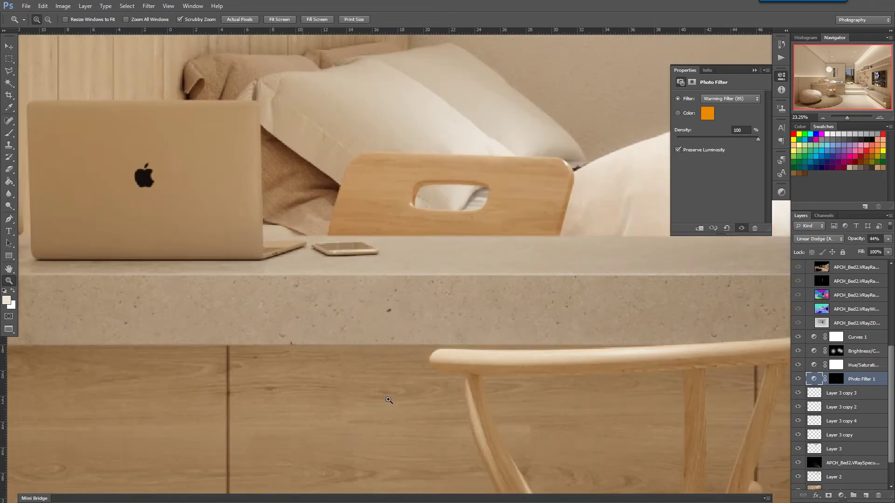
{"action": "left_click_drag", "start_coordinate": [489, 279], "coordinate": [502, 328]}
{"action": "left_click_drag", "start_coordinate": [264, 278], "coordinate": [796, 302]}
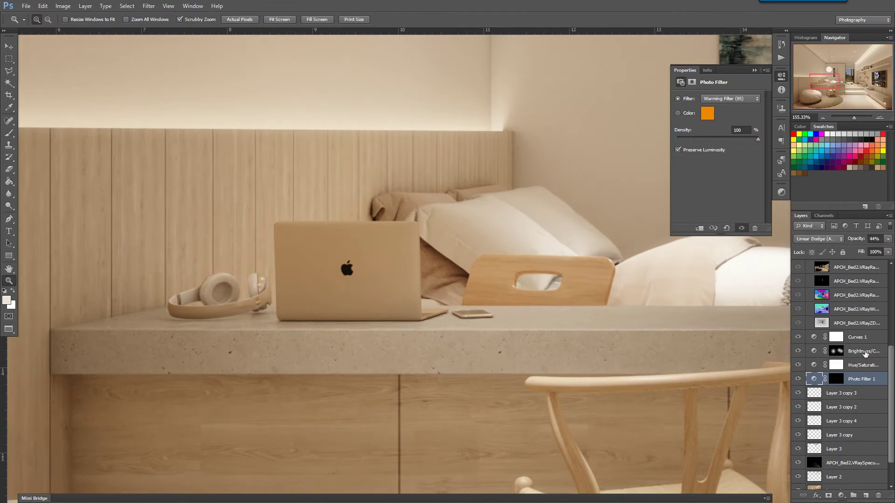
{"action": "left_click_drag", "start_coordinate": [340, 271], "coordinate": [466, 274]}
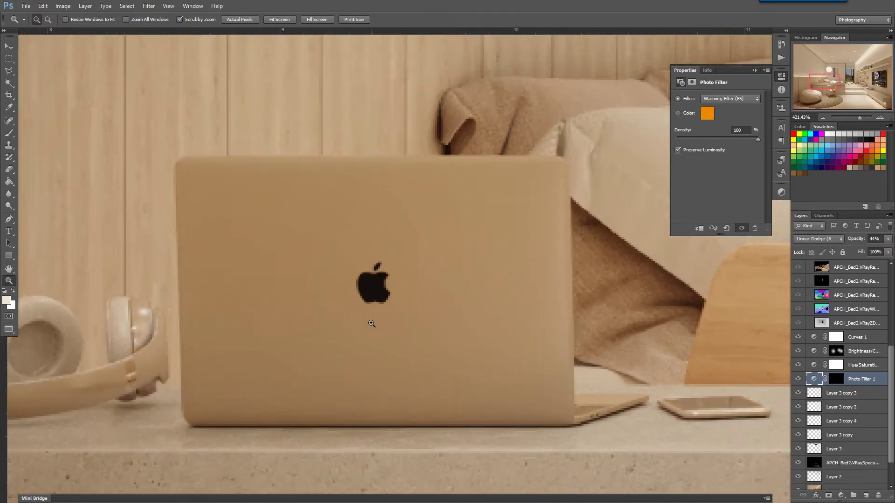
{"action": "scroll", "coordinate": [843, 464], "scroll_direction": "down", "scroll_amount": 2}
{"action": "left_click", "coordinate": [825, 459]}
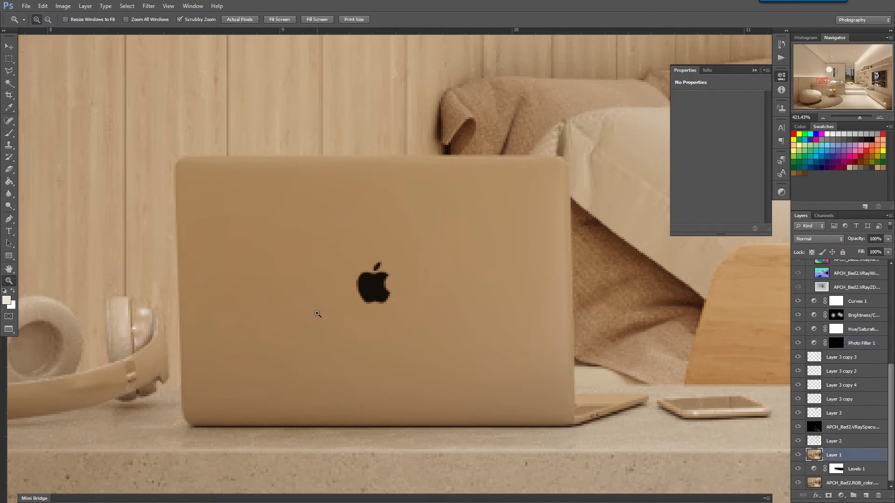
{"action": "key", "text": "w"}
{"action": "left_click", "coordinate": [376, 289]}
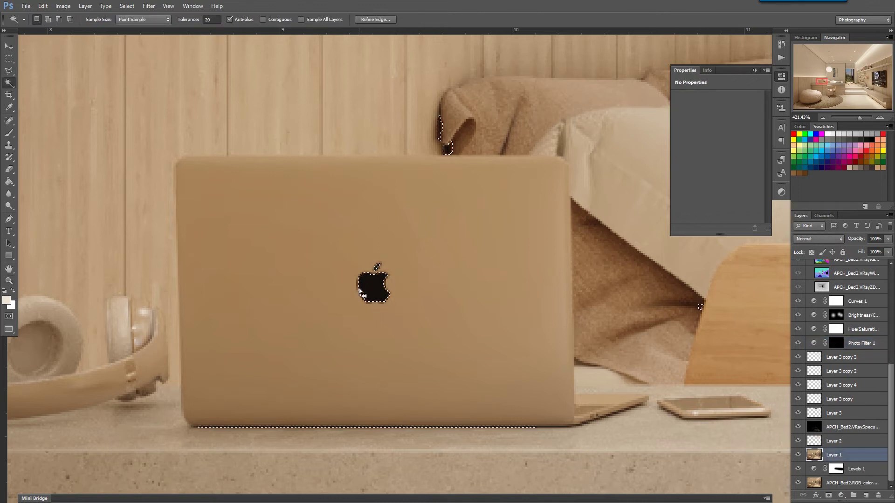
Step: Select the laptop from the wire-color render pass with the Magic Wand
{"action": "left_click", "coordinate": [841, 274]}
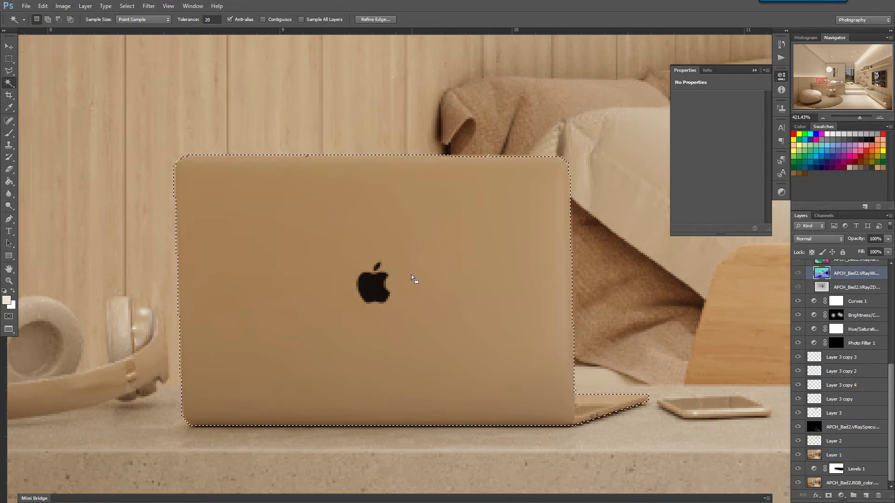
{"action": "key", "text": "m"}
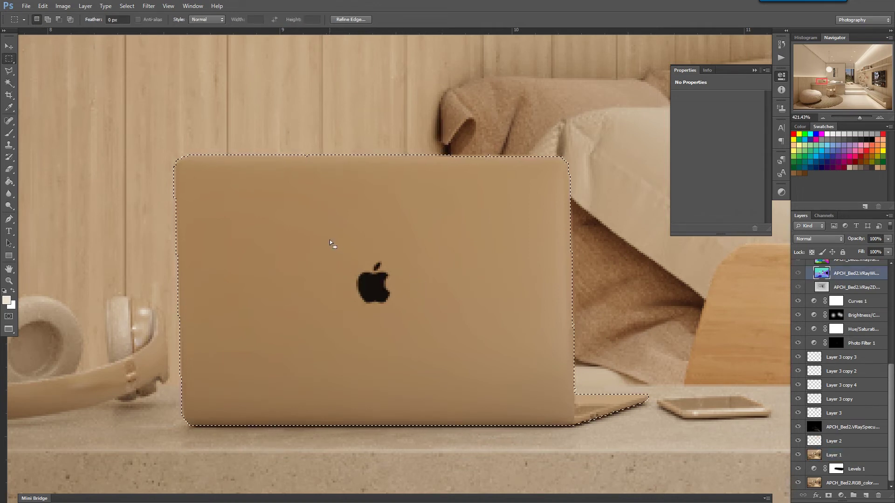
{"action": "key", "text": "w"}
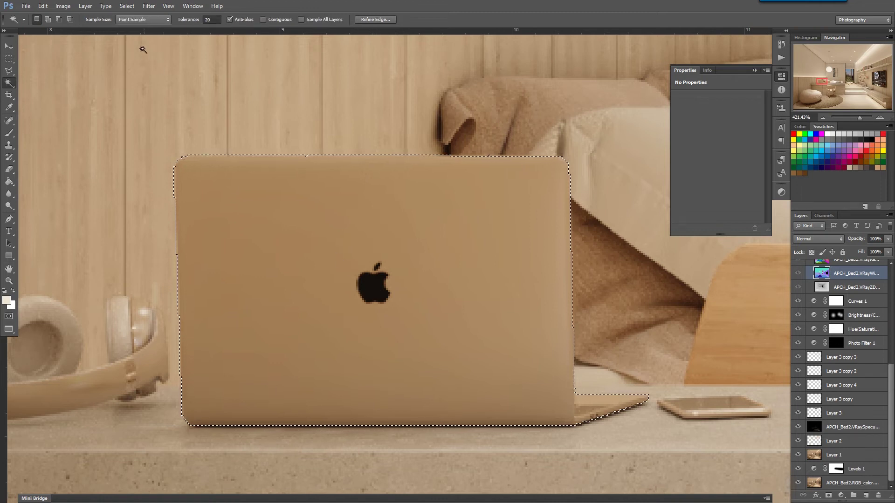
Step: Narrow the laptop selection to its black logo with Color Range, using sampled colors and a fuzziness of 83
{"action": "left_click", "coordinate": [127, 6]}
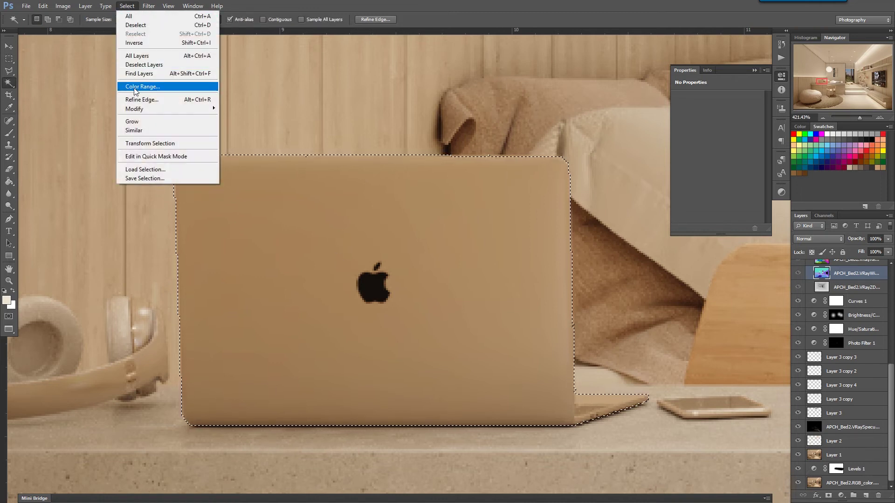
{"action": "left_click", "coordinate": [135, 89]}
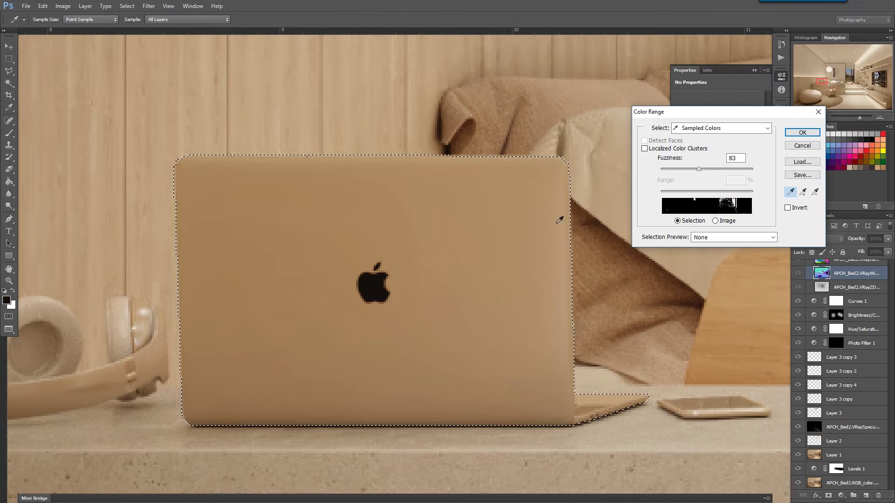
{"action": "left_click", "coordinate": [802, 132]}
{"action": "key", "text": "ctrl+d"}
{"action": "key", "text": "z"}
{"action": "left_click_drag", "start_coordinate": [409, 285], "coordinate": [284, 311]}
{"action": "left_click_drag", "start_coordinate": [435, 329], "coordinate": [462, 329]}
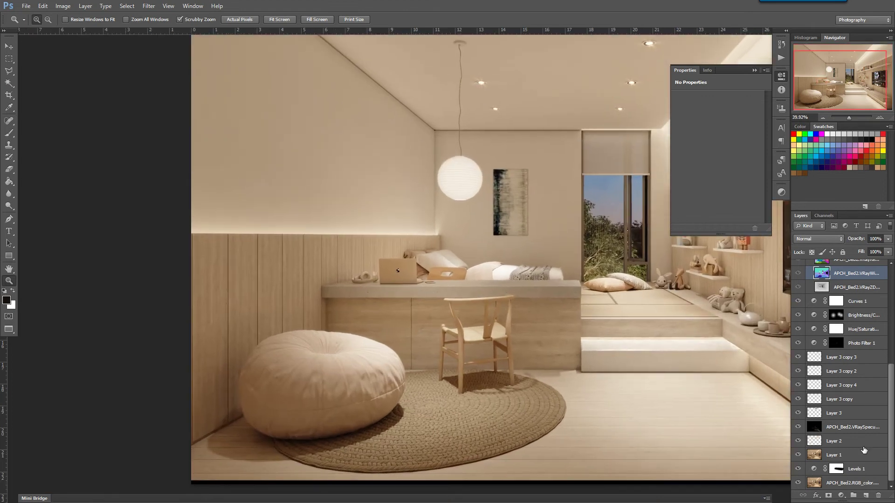
Step: Add a new layer above Layer 1 and fill the laptop's logo with white
{"action": "left_click", "coordinate": [834, 456]}
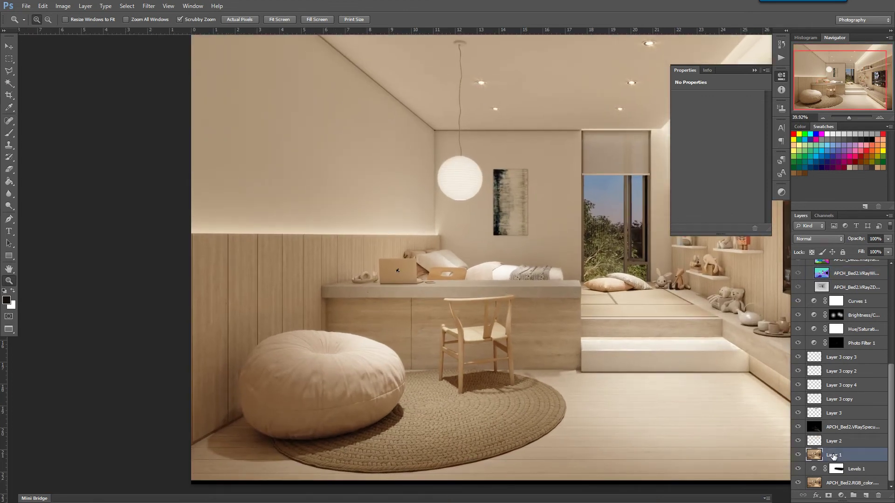
{"action": "key", "text": "ctrl+shift+alt+n"}
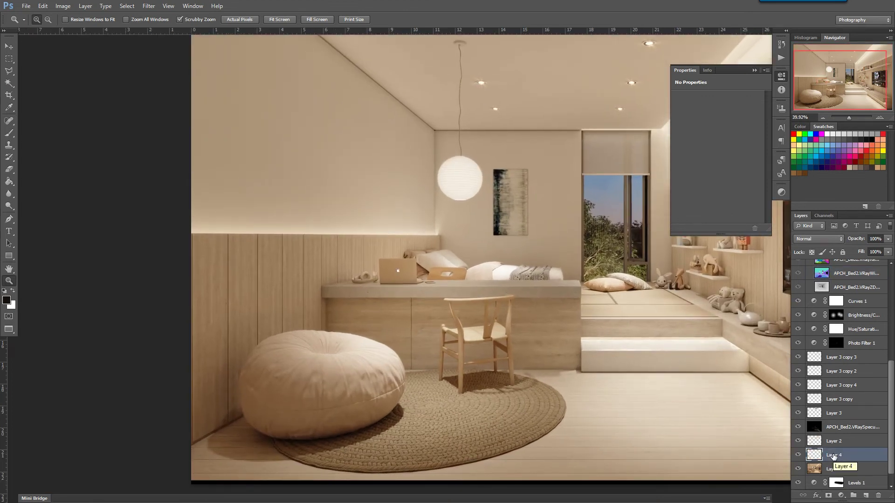
{"action": "left_click_drag", "start_coordinate": [423, 358], "coordinate": [410, 351]}
{"action": "left_click_drag", "start_coordinate": [395, 271], "coordinate": [455, 363]}
{"action": "left_click_drag", "start_coordinate": [368, 222], "coordinate": [373, 279]}
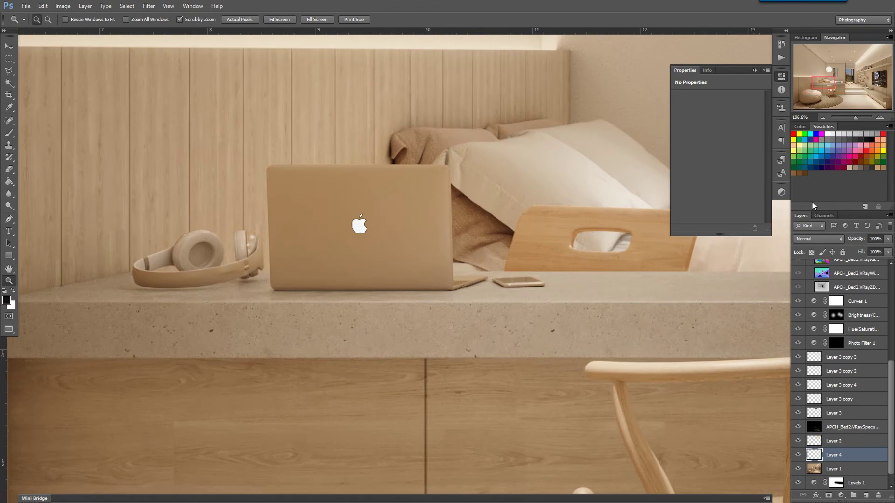
Step: Duplicate the white logo layer and set the copy's blend mode to Screen
{"action": "left_click", "coordinate": [817, 239]}
{"action": "left_click", "coordinate": [816, 239]}
{"action": "key", "text": "ctrl+j"}
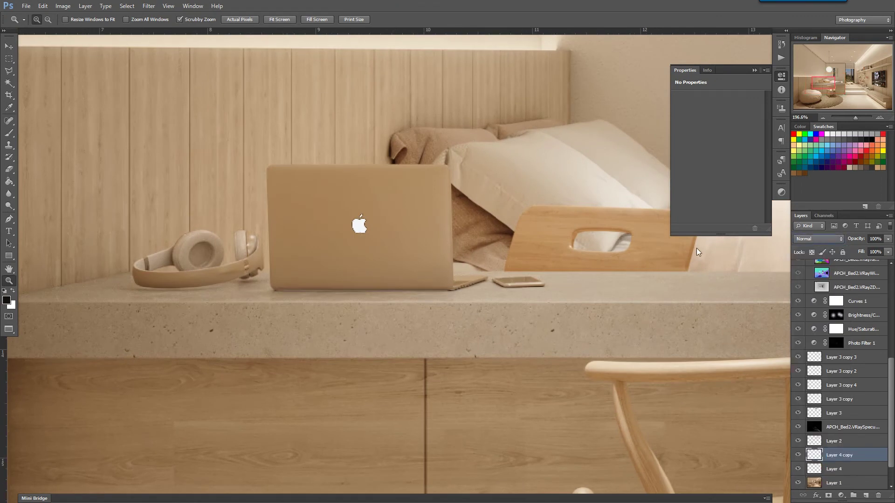
{"action": "left_click", "coordinate": [811, 241]}
{"action": "left_click", "coordinate": [798, 316]}
{"action": "left_click", "coordinate": [890, 240]}
{"action": "left_click", "coordinate": [798, 456]}
{"action": "left_click", "coordinate": [799, 456]}
Step: Blur the Screen-mode copy of the white laptop logo, Layer 4 copy, with Gaussian Blur at a 2.1-pixel radius
{"action": "scroll", "coordinate": [502, 69], "scroll_direction": "down", "scroll_amount": 1}
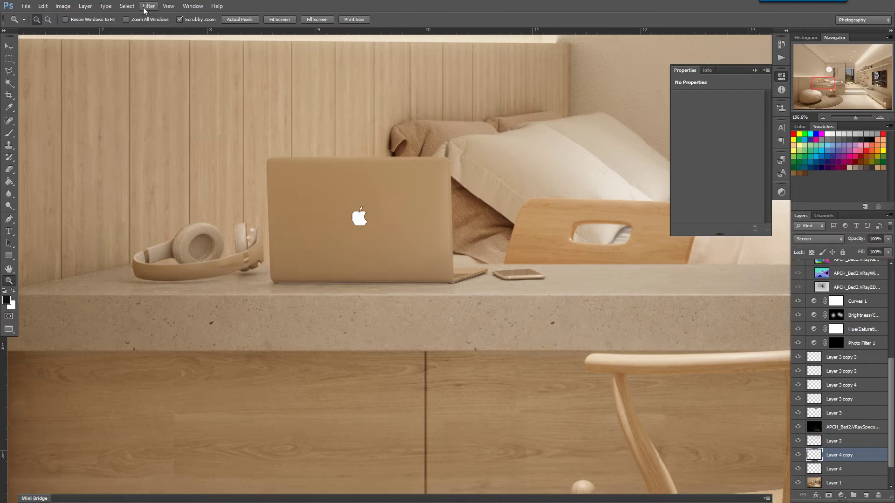
{"action": "left_click", "coordinate": [130, 9]}
{"action": "mouse_move", "coordinate": [149, 10]}
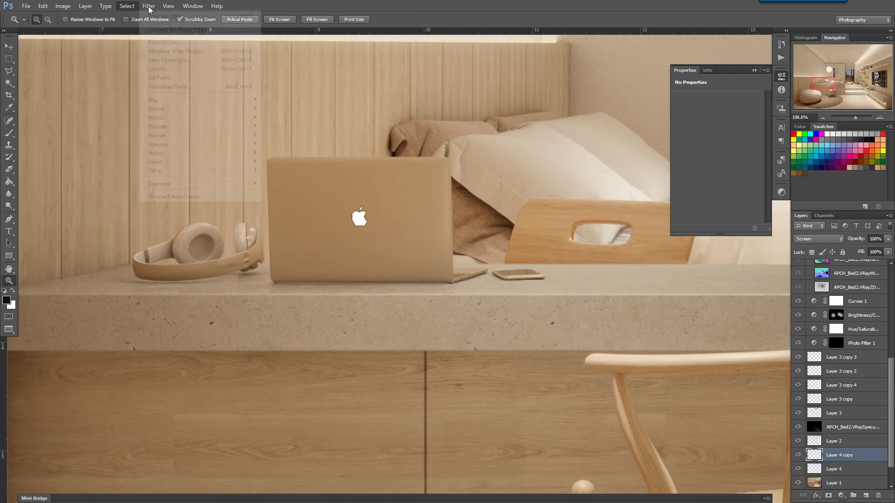
{"action": "mouse_move", "coordinate": [162, 101]}
{"action": "left_click", "coordinate": [299, 156]}
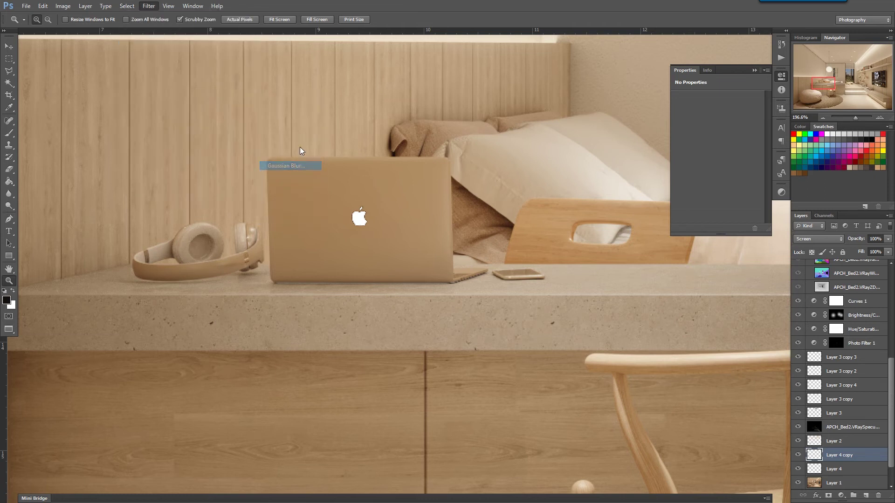
{"action": "left_click_drag", "start_coordinate": [666, 366], "coordinate": [663, 364]}
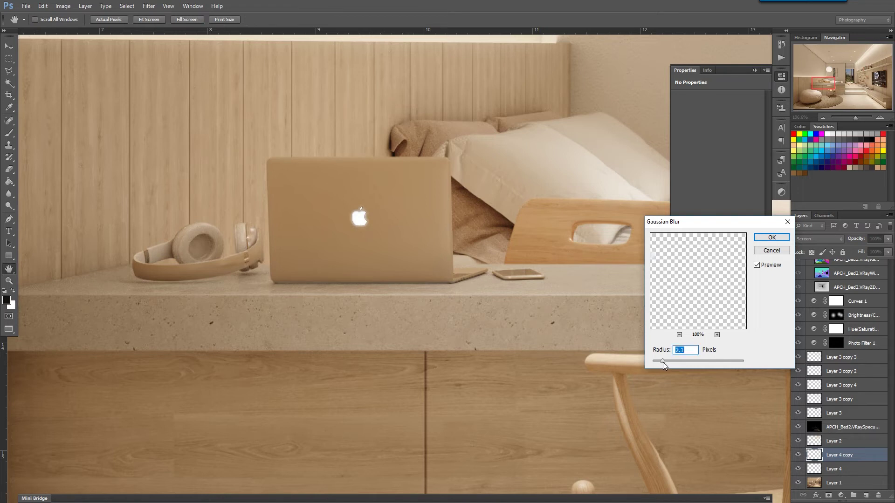
{"action": "left_click", "coordinate": [771, 237]}
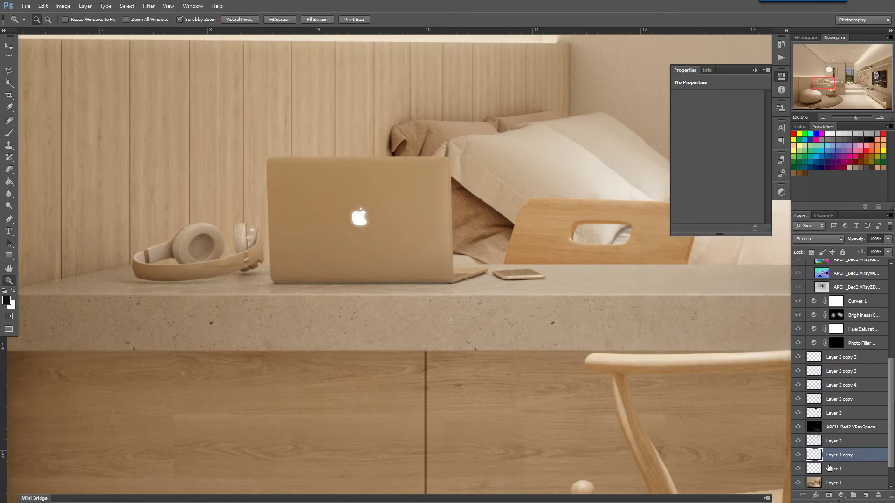
{"action": "key", "text": "alt+bracketleft"}
{"action": "left_click", "coordinate": [149, 6]}
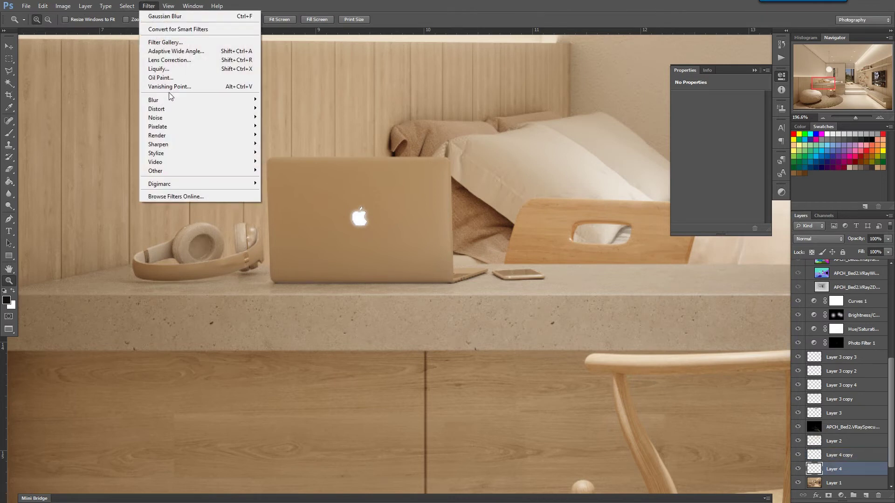
{"action": "mouse_move", "coordinate": [168, 100]}
{"action": "left_click", "coordinate": [285, 166]}
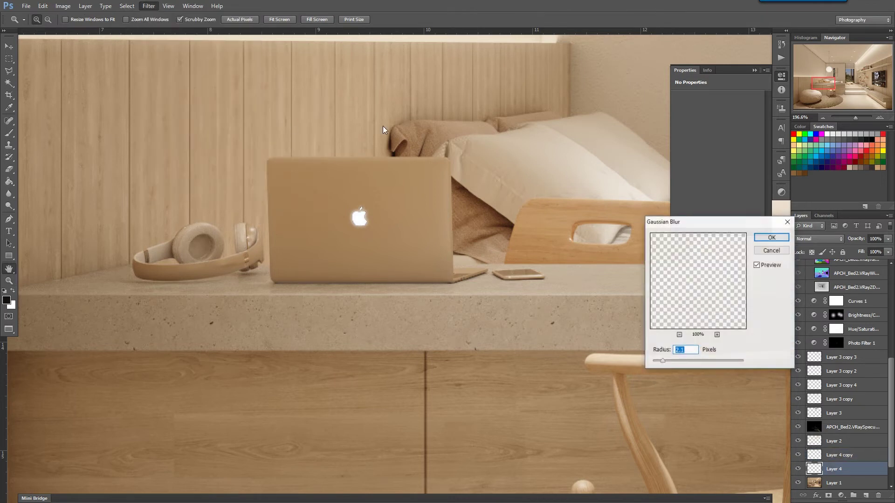
{"action": "key", "text": "z"}
{"action": "left_click", "coordinate": [781, 252]}
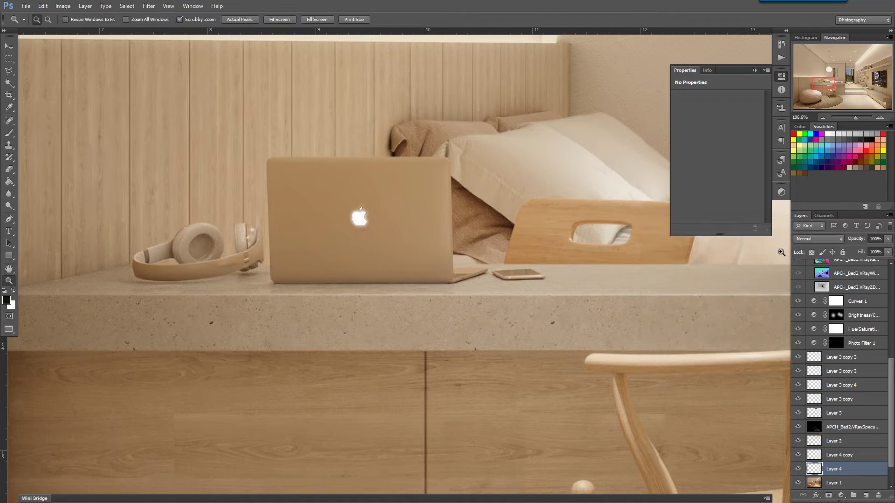
Step: Hide Layer 4 copy and Layer 4, and make Layer 1 with the original black laptop logo active
{"action": "left_click_drag", "start_coordinate": [379, 233], "coordinate": [455, 292]}
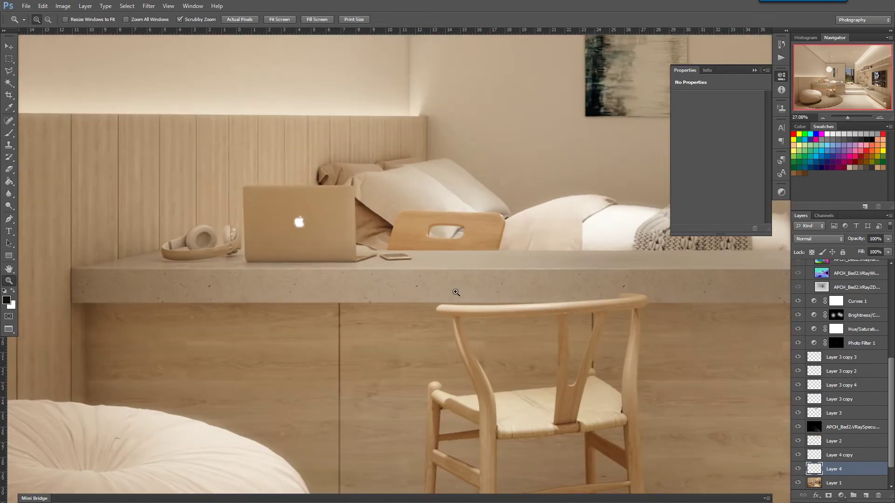
{"action": "left_click_drag", "start_coordinate": [307, 221], "coordinate": [357, 272]}
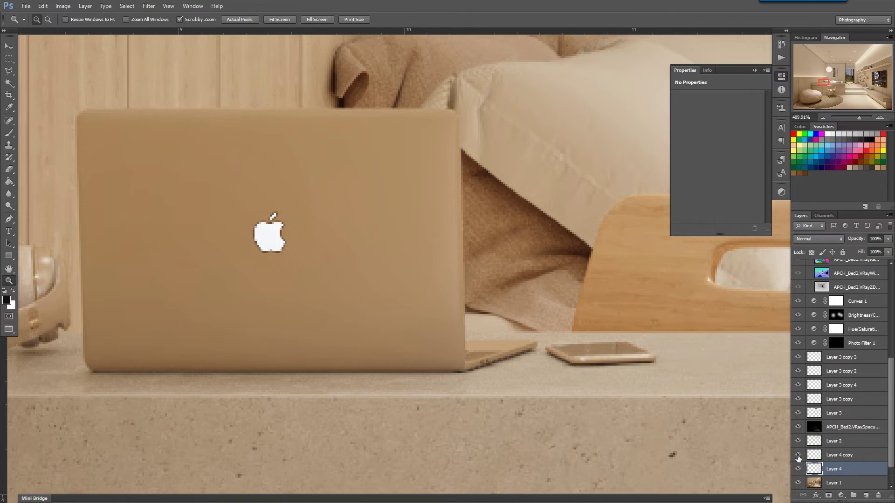
{"action": "left_click", "coordinate": [798, 457]}
{"action": "left_click", "coordinate": [798, 456]}
{"action": "left_click_drag", "start_coordinate": [238, 215], "coordinate": [256, 250]}
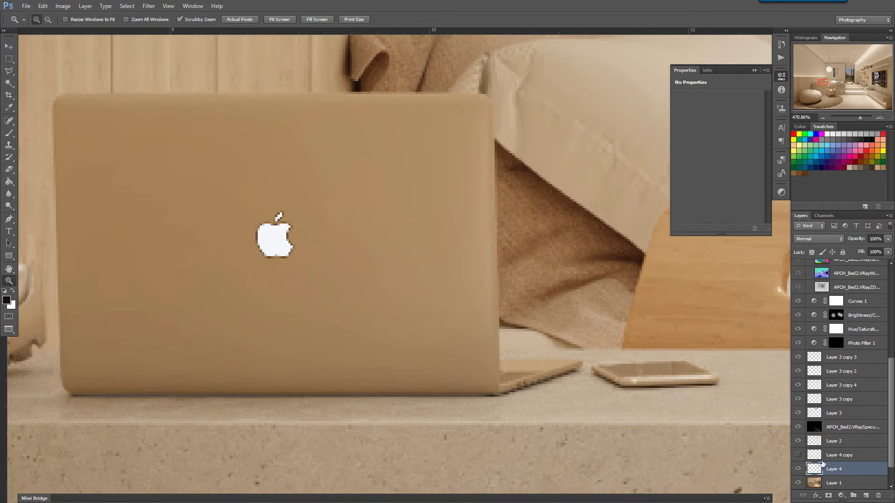
{"action": "left_click", "coordinate": [813, 484]}
{"action": "left_click", "coordinate": [798, 469]}
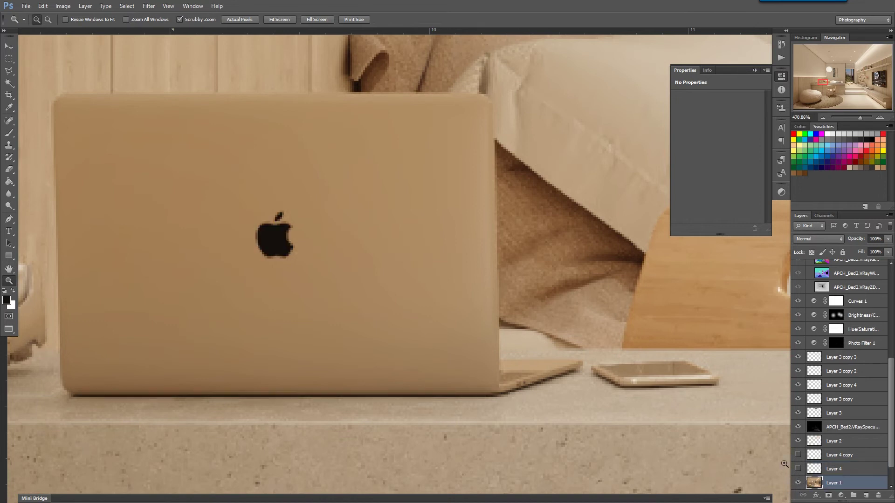
Step: Select the black laptop logo on Layer 1 with the Magic Wand at a tolerance of 30, adding its missed edges
{"action": "left_click_drag", "start_coordinate": [258, 237], "coordinate": [283, 239]}
{"action": "key", "text": "w"}
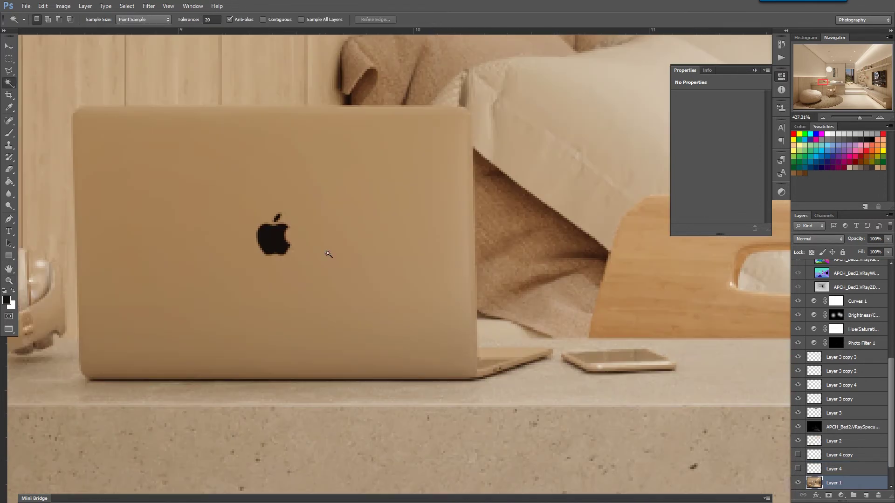
{"action": "left_click", "coordinate": [285, 240]}
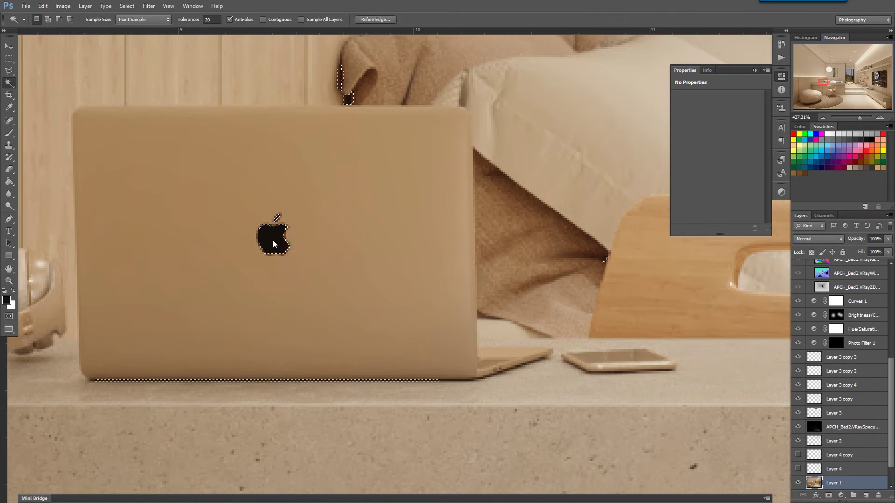
{"action": "left_click", "coordinate": [219, 19]}
{"action": "type", "text": "30"}
{"action": "left_click", "coordinate": [281, 244]}
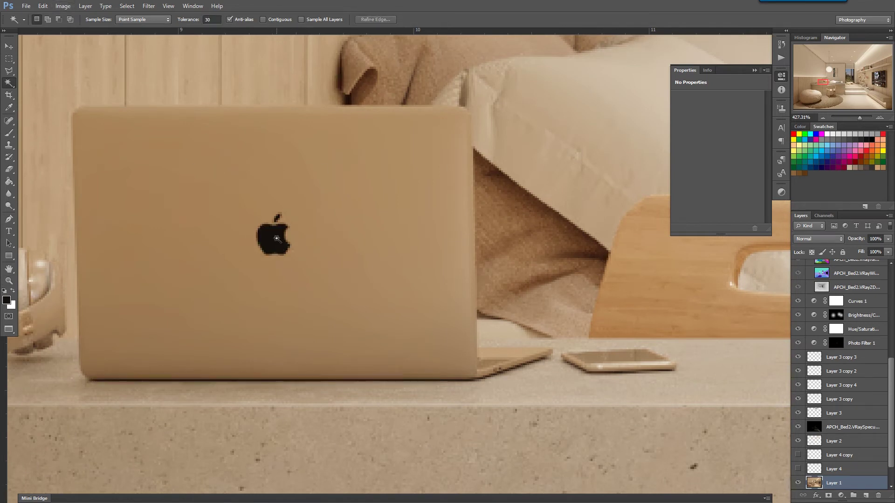
{"action": "key", "text": "shift"}
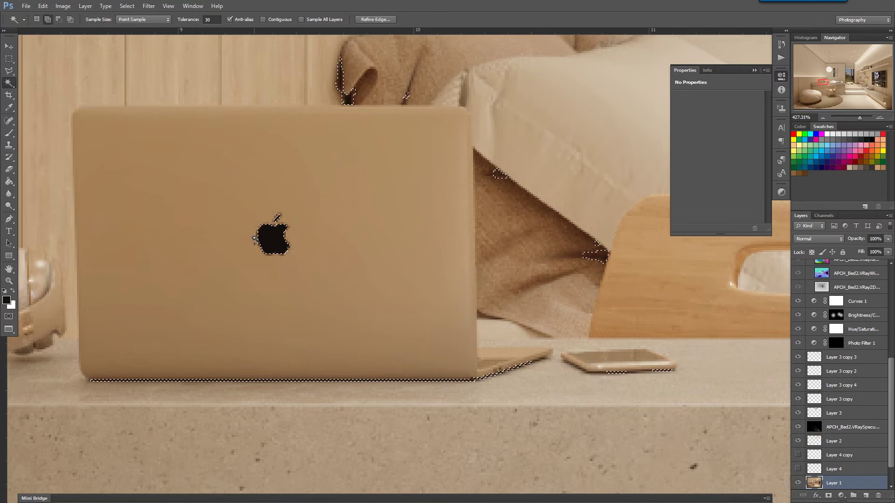
{"action": "left_click", "coordinate": [265, 235], "text": "shift"}
Step: Add a new layer directly above Layer 4 and set the foreground color to white
{"action": "key", "text": "z"}
{"action": "left_click_drag", "start_coordinate": [287, 224], "coordinate": [262, 242]}
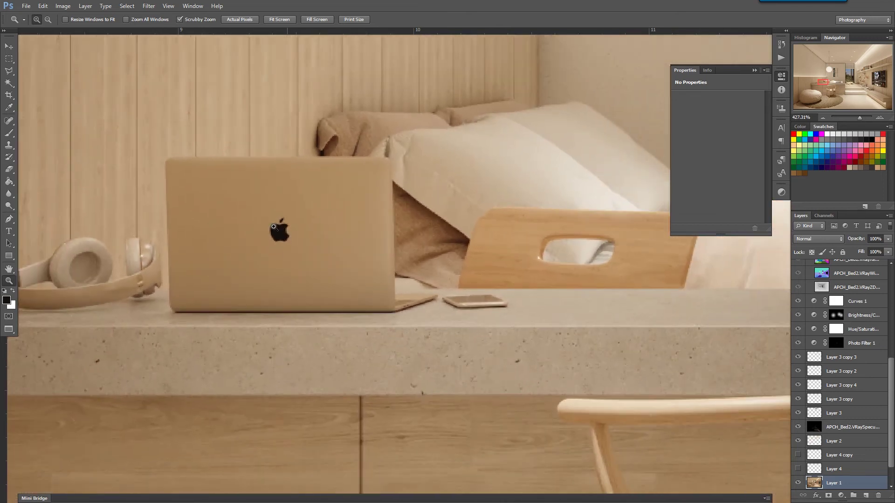
{"action": "left_click_drag", "start_coordinate": [354, 286], "coordinate": [278, 223]}
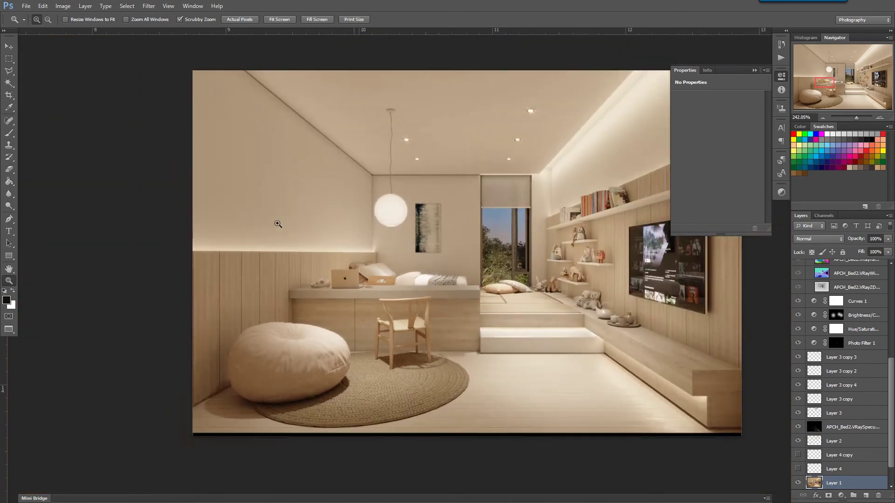
{"action": "left_click_drag", "start_coordinate": [418, 294], "coordinate": [431, 300]}
{"action": "left_click_drag", "start_coordinate": [293, 264], "coordinate": [346, 326]}
{"action": "left_click_drag", "start_coordinate": [345, 286], "coordinate": [410, 282]}
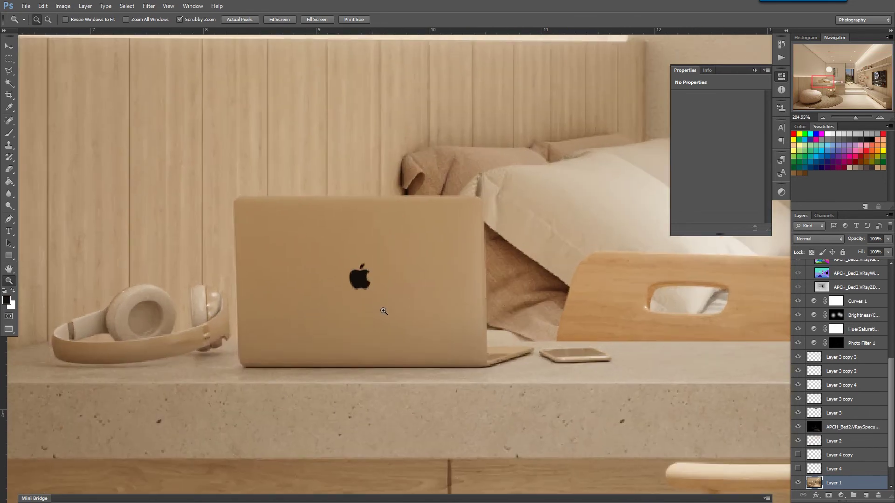
{"action": "scroll", "coordinate": [850, 441], "scroll_direction": "down", "scroll_amount": 2}
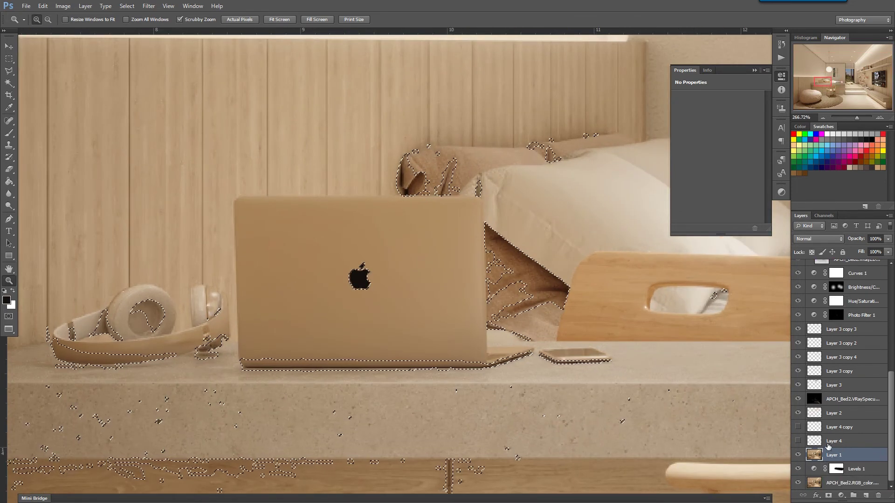
{"action": "left_click", "coordinate": [829, 441]}
{"action": "left_click", "coordinate": [866, 496]}
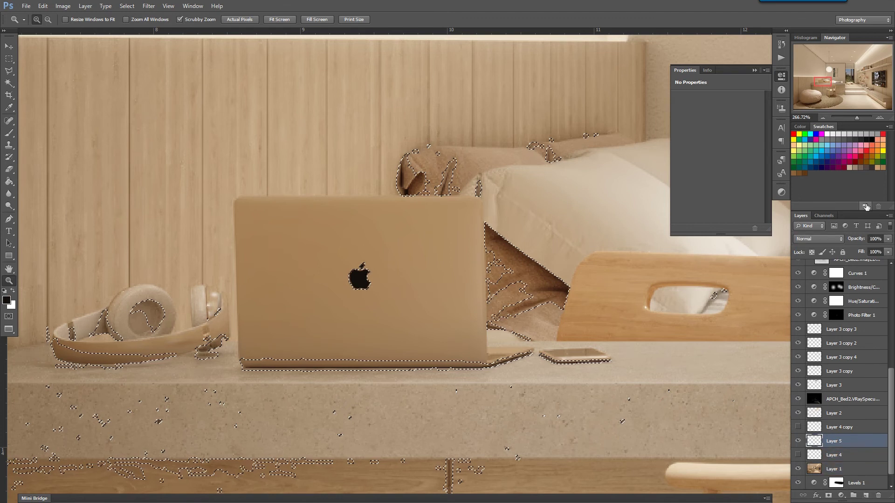
{"action": "left_click", "coordinate": [828, 134]}
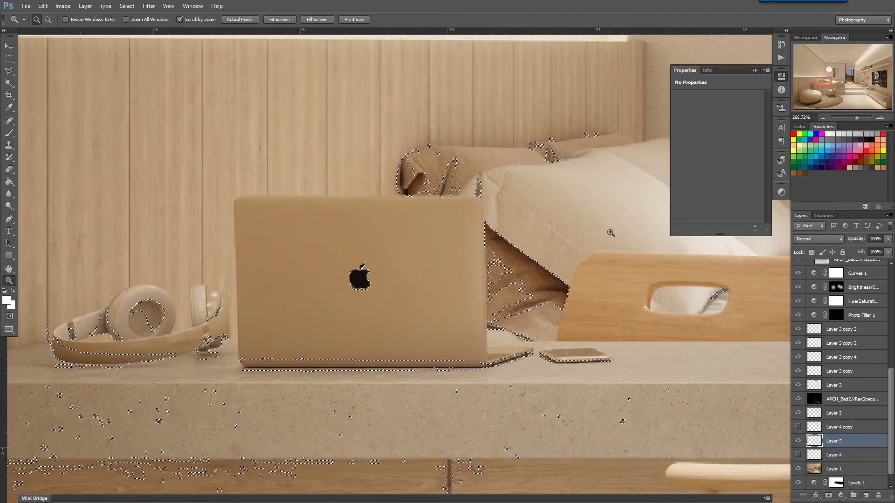
Step: Paint the selected laptop logo white on the new layer with a much smaller brush, and clear the selection
{"action": "key", "text": "b"}
{"action": "key", "text": "bracketleft"}
{"action": "key", "text": "bracketleft"}
{"action": "key", "text": "bracketleft"}
{"action": "key", "text": "bracketleft"}
{"action": "key", "text": "bracketleft"}
{"action": "key", "text": "bracketleft"}
{"action": "key", "text": "bracketleft"}
{"action": "key", "text": "bracketleft"}
{"action": "key", "text": "bracketleft"}
{"action": "key", "text": "bracketleft"}
{"action": "key", "text": "bracketleft"}
{"action": "key", "text": "bracketleft"}
{"action": "key", "text": "bracketleft"}
{"action": "mouse_move", "coordinate": [352, 280]}
{"action": "left_mouse_down"}
{"action": "mouse_move", "coordinate": [373, 250]}
{"action": "mouse_move", "coordinate": [366, 278]}
{"action": "left_mouse_up"}
{"action": "key", "text": "m"}
{"action": "key", "text": "ctrl+d"}
Step: Compare the logo's look with Layer 4 copy, Layer 5 and Layer 4 shown and hidden in different combinations
{"action": "key", "text": "z"}
{"action": "scroll", "coordinate": [394, 305], "scroll_direction": "up", "scroll_amount": 2}
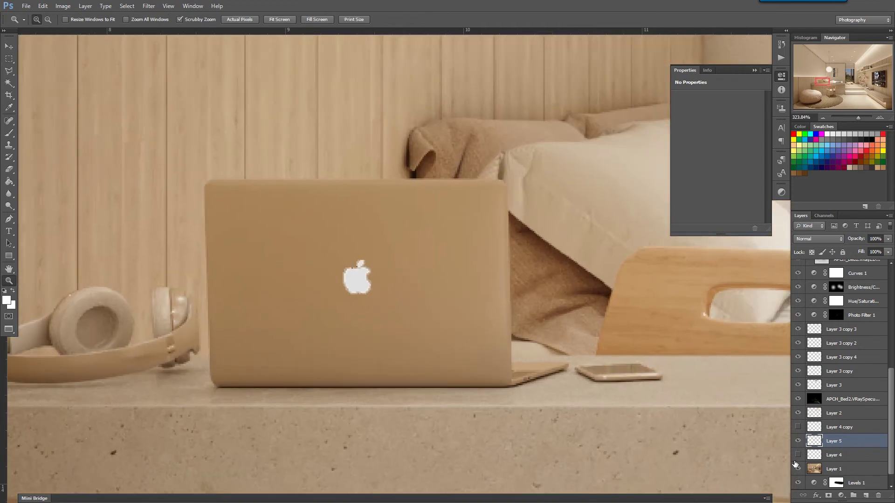
{"action": "left_click", "coordinate": [798, 455]}
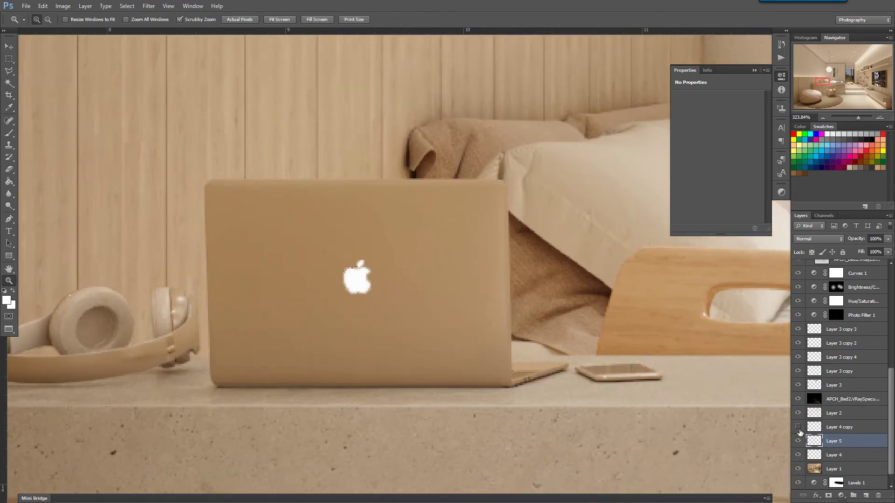
{"action": "left_click", "coordinate": [798, 428]}
{"action": "mouse_move", "coordinate": [352, 279]}
{"action": "left_mouse_down"}
{"action": "mouse_move", "coordinate": [390, 349]}
{"action": "mouse_move", "coordinate": [337, 287]}
{"action": "left_mouse_up"}
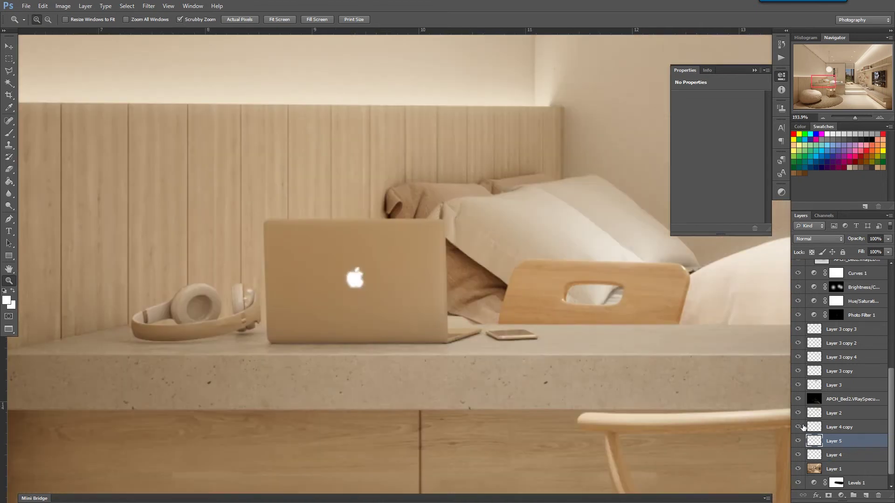
{"action": "left_click", "coordinate": [799, 427]}
{"action": "left_click", "coordinate": [799, 427]}
{"action": "left_click", "coordinate": [798, 456]}
{"action": "left_click", "coordinate": [798, 457]}
{"action": "left_click", "coordinate": [798, 456]}
{"action": "left_click", "coordinate": [799, 445]}
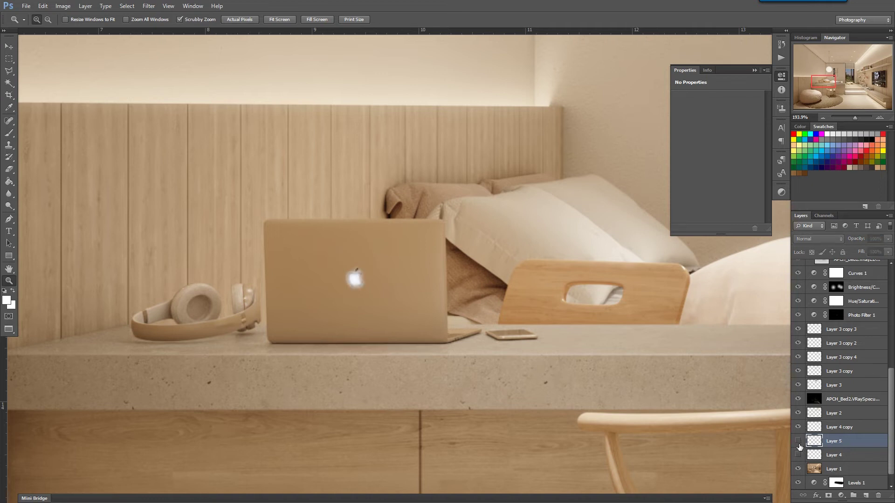
{"action": "left_click", "coordinate": [799, 440]}
{"action": "left_click", "coordinate": [798, 427]}
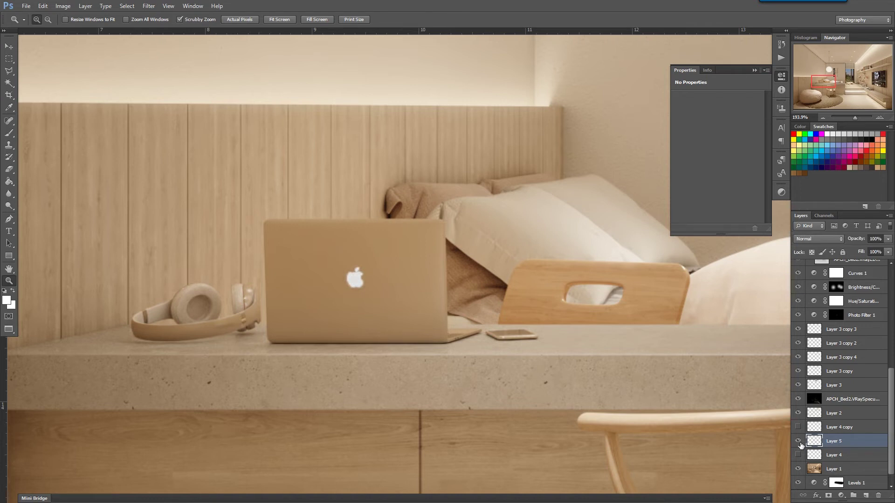
{"action": "left_click", "coordinate": [798, 443]}
{"action": "left_click", "coordinate": [799, 457]}
{"action": "left_click", "coordinate": [798, 456]}
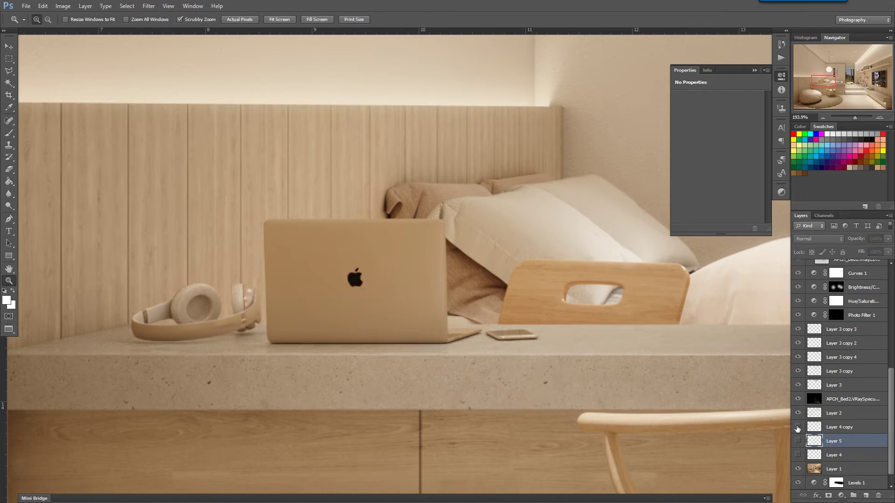
Step: Move Layer 4 copy directly above Layer 1, and show Layer 4 and Layer 5 while keeping the copy hidden
{"action": "left_click", "coordinate": [838, 433]}
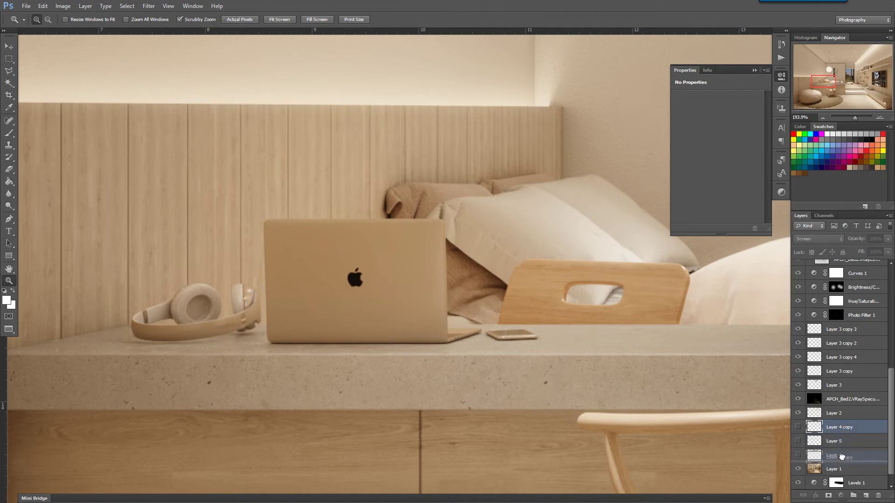
{"action": "left_click_drag", "start_coordinate": [842, 455], "coordinate": [841, 459]}
{"action": "left_click", "coordinate": [797, 456]}
{"action": "left_click", "coordinate": [798, 454]}
{"action": "left_click", "coordinate": [800, 441]}
{"action": "left_click", "coordinate": [798, 428]}
{"action": "left_click", "coordinate": [371, 293]}
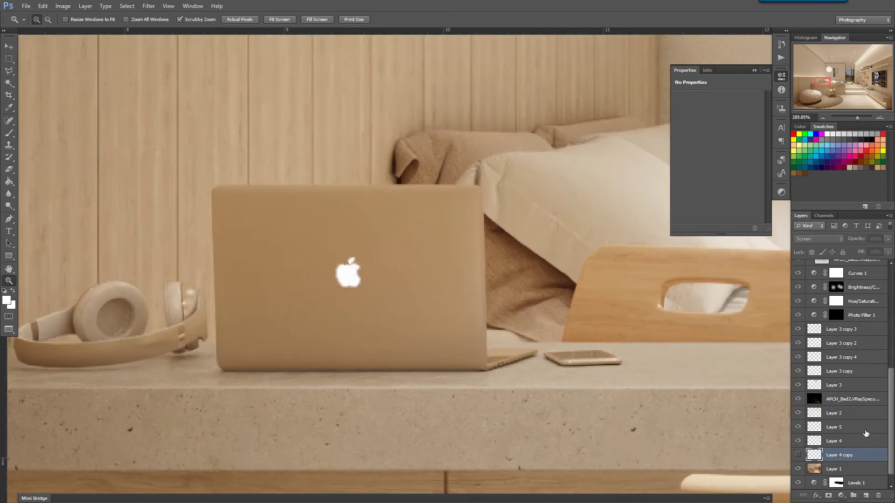
Step: Move Layer 4 above Layer 5 and hide it, and place Layer 4 copy between them as a visible layer
{"action": "left_click_drag", "start_coordinate": [828, 444], "coordinate": [833, 417]}
{"action": "left_click", "coordinate": [797, 427]}
{"action": "left_click_drag", "start_coordinate": [845, 458], "coordinate": [801, 446]}
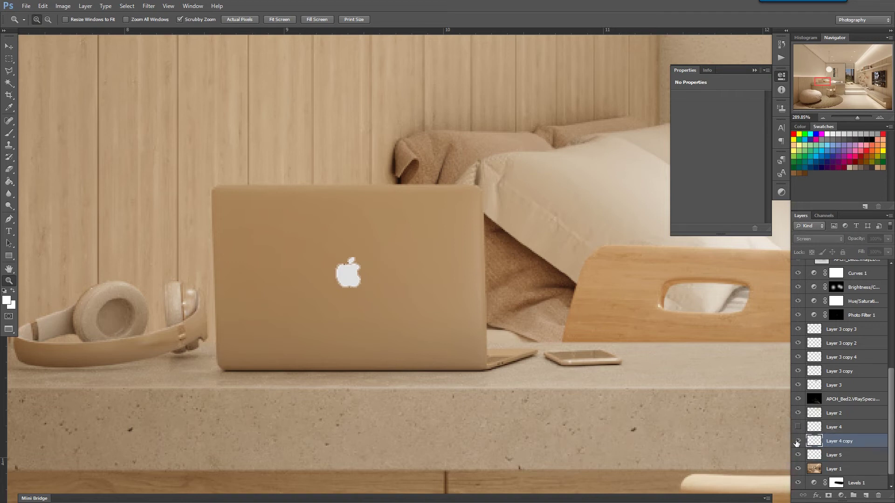
{"action": "left_click", "coordinate": [798, 442]}
Step: Soften the white laptop logo on Layer 5 with a Gaussian Blur of 0.4 pixels
{"action": "left_click_drag", "start_coordinate": [351, 295], "coordinate": [361, 354]}
{"action": "left_click", "coordinate": [822, 457]}
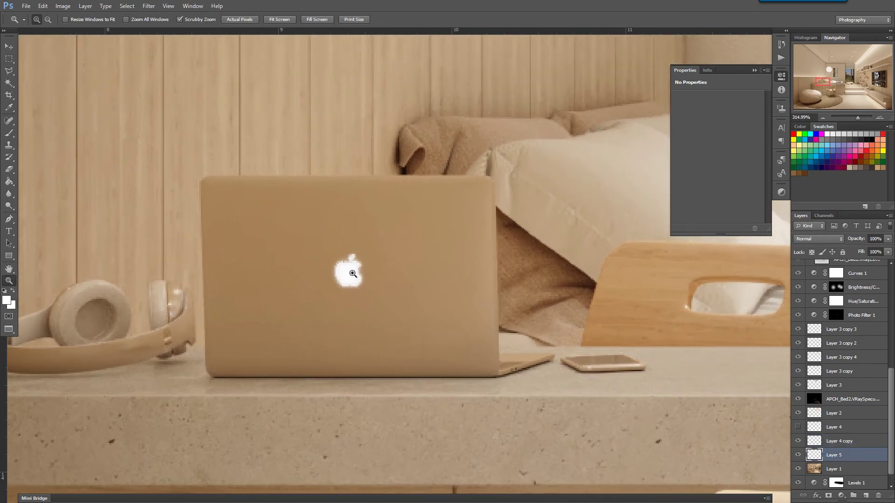
{"action": "left_click_drag", "start_coordinate": [339, 275], "coordinate": [369, 298]}
{"action": "left_click", "coordinate": [149, 6]}
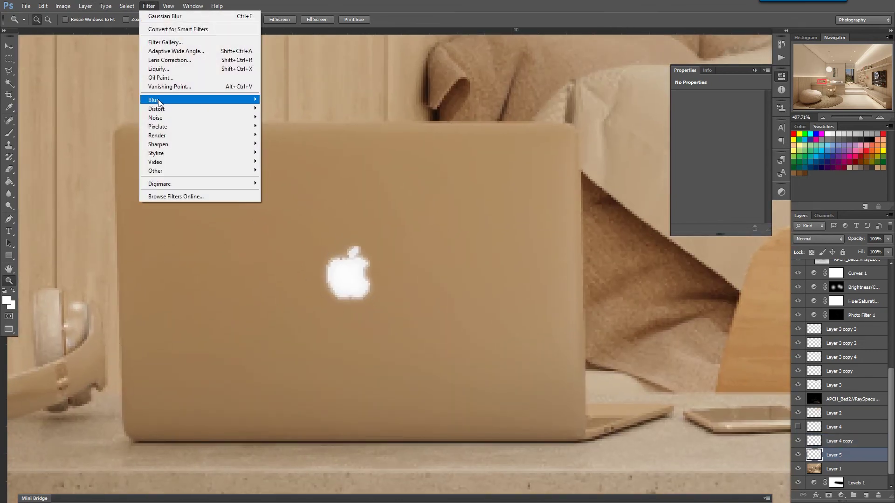
{"action": "mouse_move", "coordinate": [160, 100]}
{"action": "left_click", "coordinate": [290, 166]}
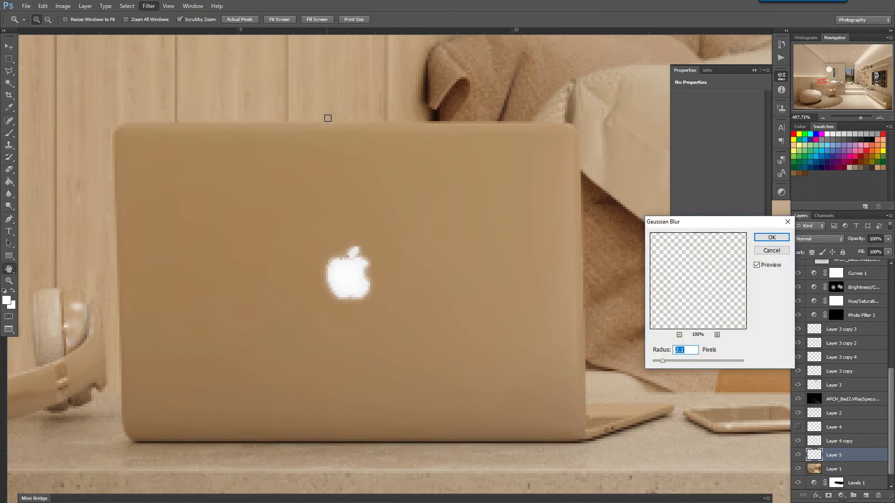
{"action": "type", "text": "1"}
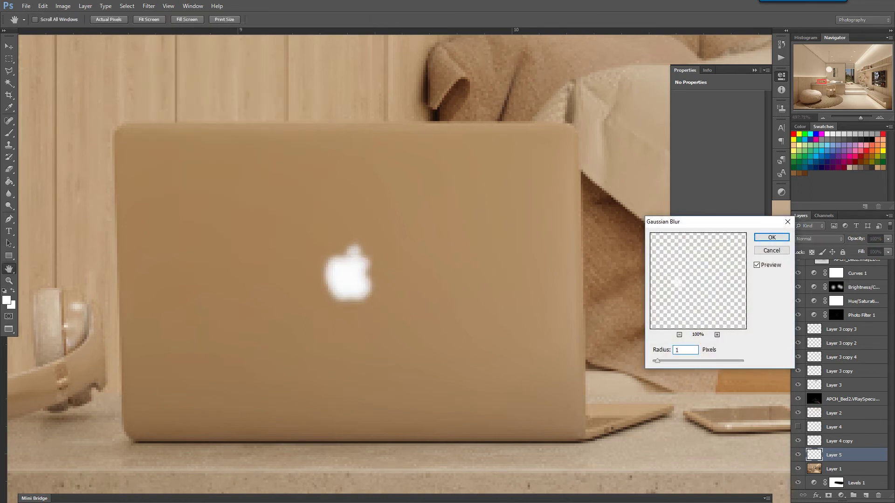
{"action": "left_click_drag", "start_coordinate": [657, 363], "coordinate": [656, 364]}
{"action": "left_click", "coordinate": [655, 364]}
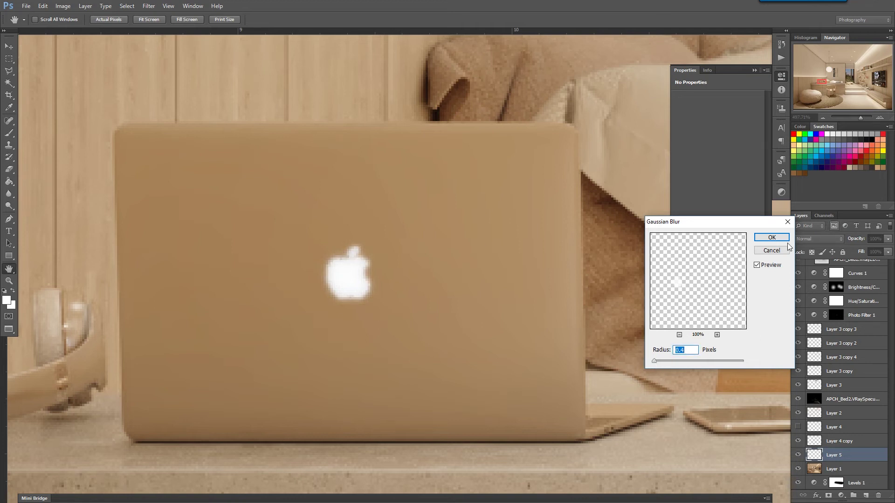
{"action": "key", "text": "z"}
{"action": "left_click", "coordinate": [771, 238]}
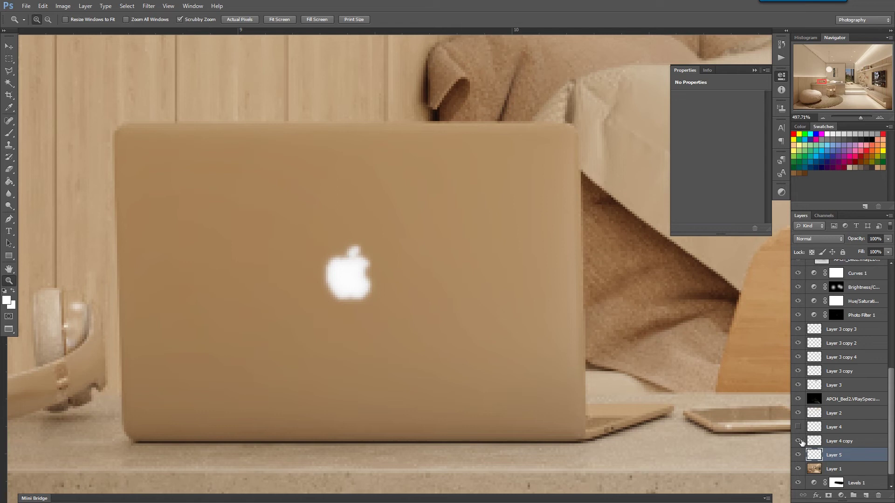
Step: Check the logo glow with Layer 4 copy hidden and shown, and apply a Gaussian Blur to that layer with a larger radius than Layer 5's
{"action": "left_click", "coordinate": [798, 441]}
{"action": "left_click_drag", "start_coordinate": [466, 404], "coordinate": [266, 219]}
{"action": "left_click_drag", "start_coordinate": [364, 291], "coordinate": [372, 348]}
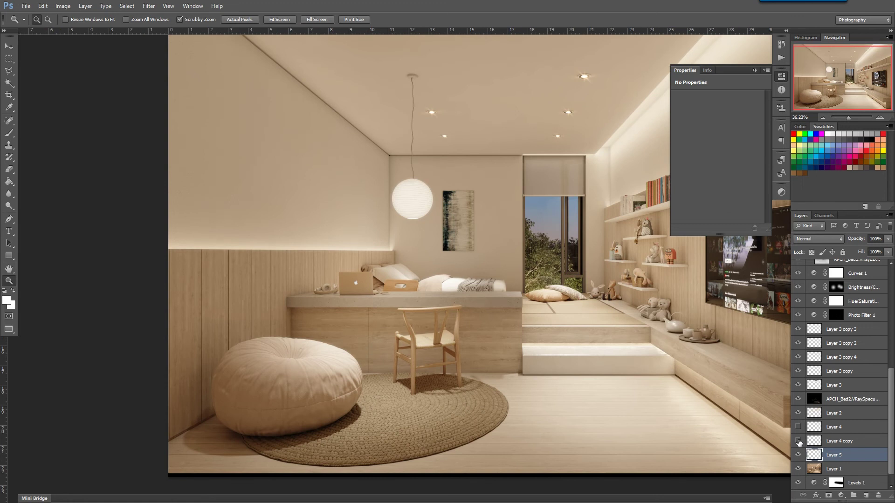
{"action": "left_click", "coordinate": [825, 443]}
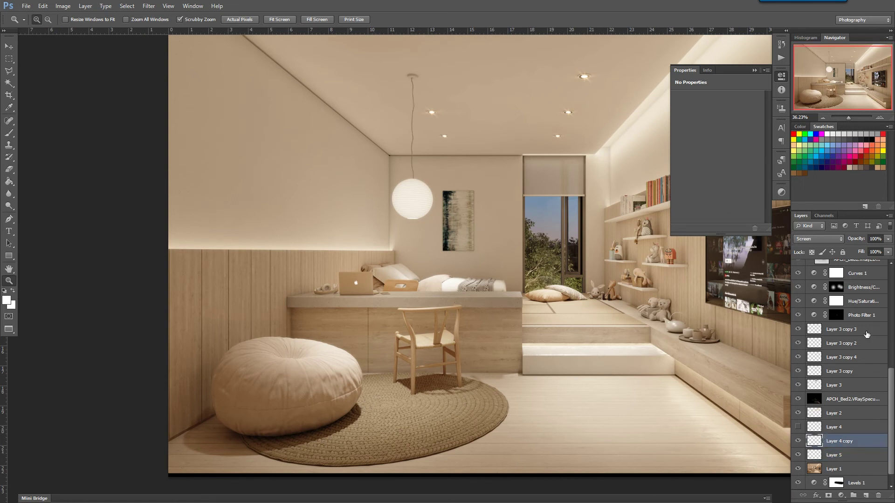
{"action": "left_click", "coordinate": [149, 6]}
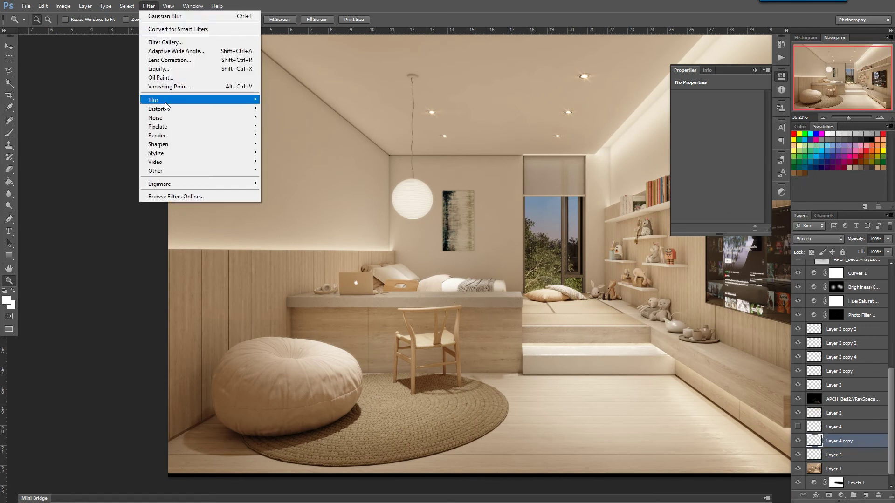
{"action": "mouse_move", "coordinate": [164, 102]}
{"action": "left_click", "coordinate": [290, 166]}
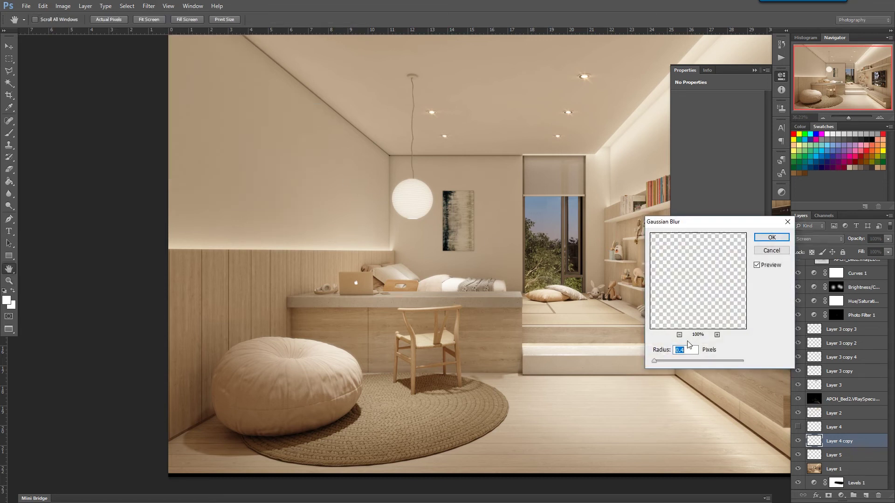
{"action": "left_click", "coordinate": [662, 360]}
{"action": "key", "text": "z"}
{"action": "left_click", "coordinate": [770, 237]}
Step: Place a horizontal guide along the upper edge of the black strip at the bottom of the render
{"action": "left_click_drag", "start_coordinate": [349, 280], "coordinate": [379, 396]}
{"action": "left_click_drag", "start_coordinate": [399, 325], "coordinate": [429, 315]}
{"action": "left_click_drag", "start_coordinate": [393, 280], "coordinate": [409, 265]}
{"action": "left_click_drag", "start_coordinate": [129, 424], "coordinate": [198, 501]}
{"action": "left_click_drag", "start_coordinate": [181, 475], "coordinate": [134, 425]}
{"action": "left_click_drag", "start_coordinate": [387, 31], "coordinate": [394, 418]}
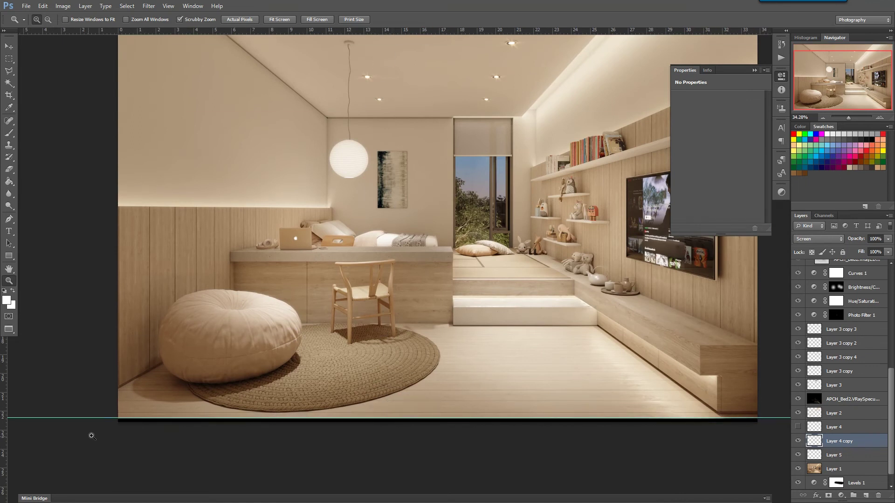
{"action": "left_click_drag", "start_coordinate": [91, 431], "coordinate": [155, 483]}
{"action": "key", "text": "v"}
{"action": "left_click_drag", "start_coordinate": [270, 332], "coordinate": [274, 337]}
{"action": "key", "text": "z"}
{"action": "left_click_drag", "start_coordinate": [300, 263], "coordinate": [220, 206]}
{"action": "left_click_drag", "start_coordinate": [546, 191], "coordinate": [419, 306]}
{"action": "mouse_move", "coordinate": [313, 269]}
{"action": "left_mouse_down"}
{"action": "mouse_move", "coordinate": [345, 284]}
{"action": "mouse_move", "coordinate": [331, 301]}
{"action": "mouse_move", "coordinate": [325, 276]}
{"action": "left_mouse_up"}
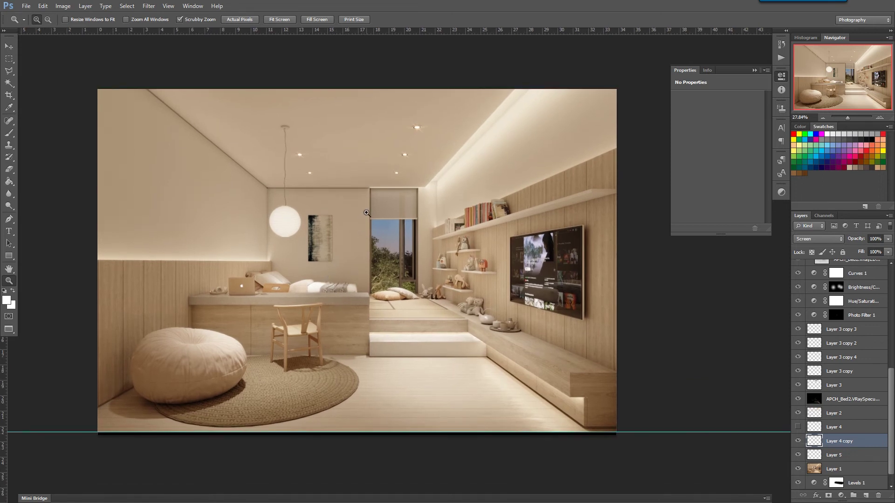
Step: Compare the render with the Brightness/Contrast adjustment hidden and shown
{"action": "left_click", "coordinate": [26, 6]}
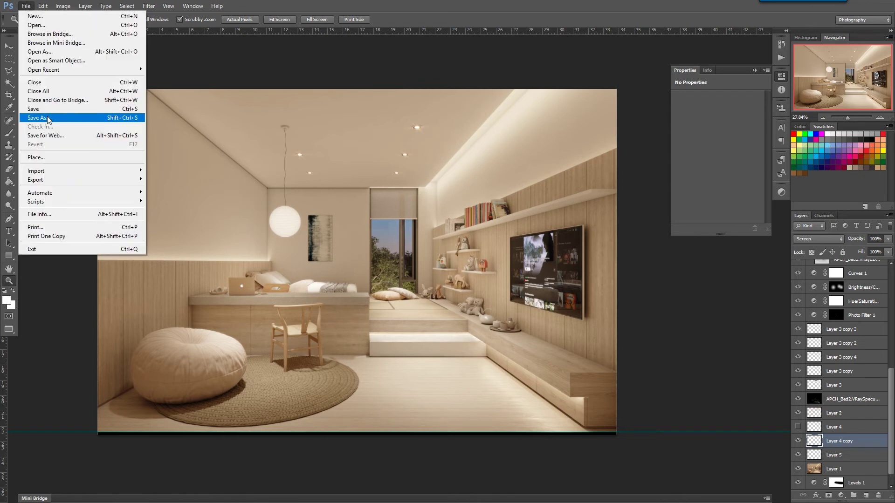
{"action": "left_click", "coordinate": [480, 6]}
{"action": "scroll", "coordinate": [851, 317], "scroll_direction": "up", "scroll_amount": 2}
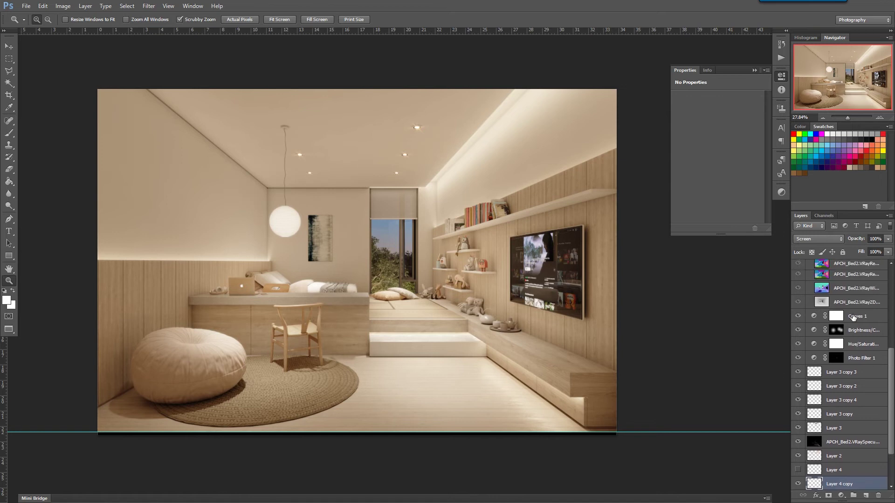
{"action": "left_click", "coordinate": [798, 331]}
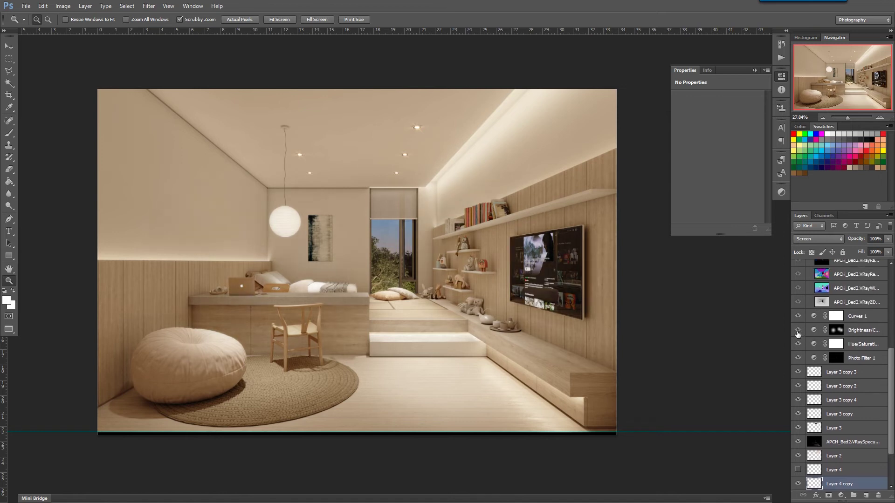
Step: Paint white on the Brightness/Contrast mask with a 700-pixel brush around the pendant lamp and the television to extend the brightening
{"action": "left_click", "coordinate": [837, 330]}
{"action": "key", "text": "b"}
{"action": "key", "text": "x"}
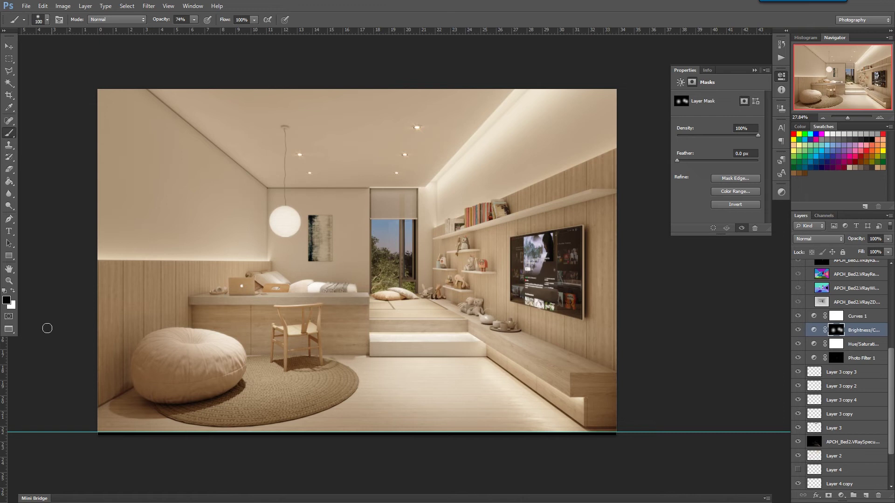
{"action": "left_click", "coordinate": [12, 292]}
{"action": "key", "text": "bracketright"}
{"action": "key", "text": "bracketright"}
{"action": "key", "text": "bracketright"}
{"action": "key", "text": "bracketright"}
{"action": "key", "text": "bracketright"}
{"action": "key", "text": "bracketright"}
{"action": "key", "text": "bracketright"}
{"action": "key", "text": "bracketright"}
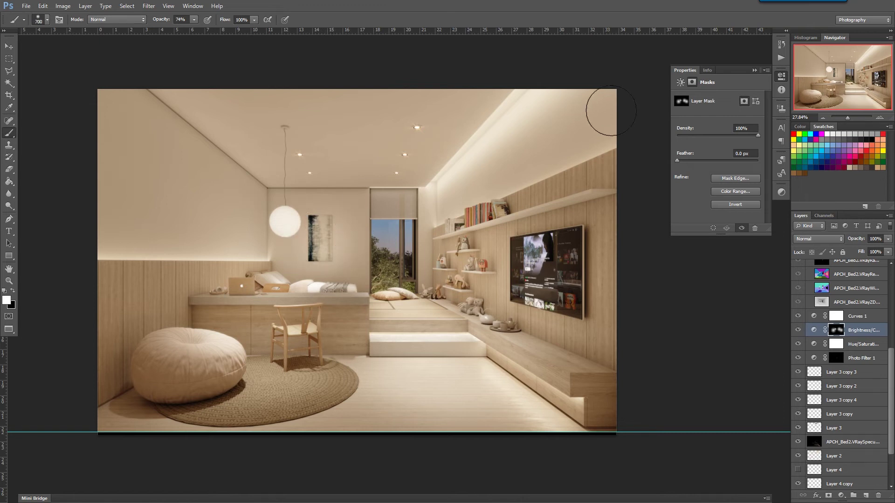
{"action": "left_click", "coordinate": [194, 20]}
{"action": "left_click", "coordinate": [286, 219]}
{"action": "left_click_drag", "start_coordinate": [506, 295], "coordinate": [496, 293]}
{"action": "key", "text": "z"}
{"action": "mouse_move", "coordinate": [359, 242]}
{"action": "left_mouse_down"}
{"action": "mouse_move", "coordinate": [383, 243]}
{"action": "mouse_move", "coordinate": [332, 260]}
{"action": "mouse_move", "coordinate": [349, 256]}
{"action": "left_mouse_up"}
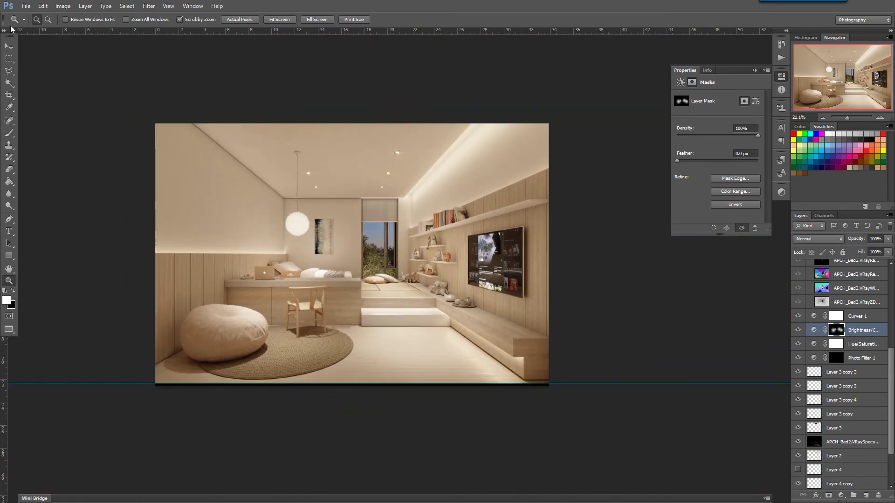
Step: Start saving the document under a new name in the Render folder's PSD subfolder, with Photoshop PSD as the format
{"action": "left_click", "coordinate": [26, 6]}
{"action": "left_click", "coordinate": [42, 117]}
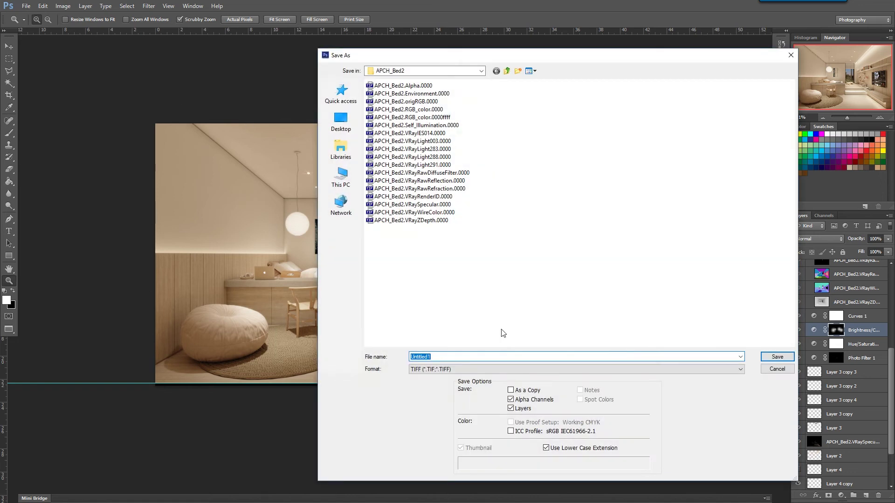
{"action": "left_click", "coordinate": [507, 72]}
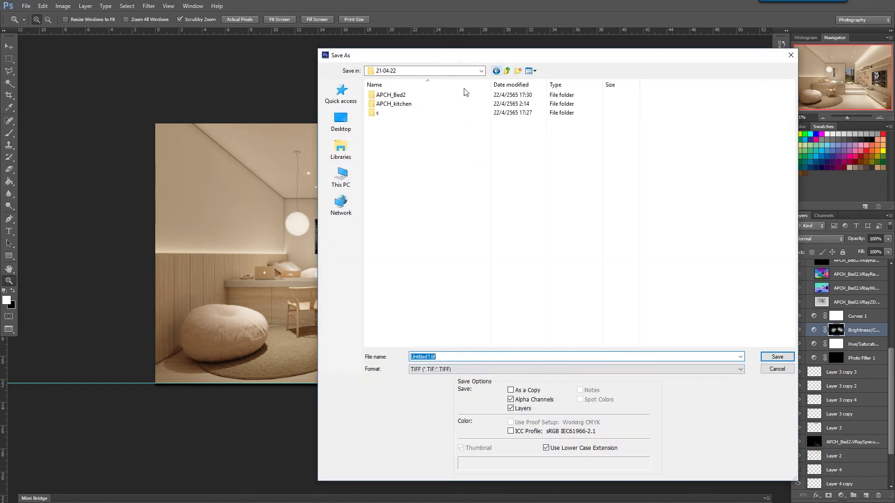
{"action": "left_click", "coordinate": [508, 71]}
{"action": "double_click", "coordinate": [391, 121]}
{"action": "left_click", "coordinate": [441, 372]}
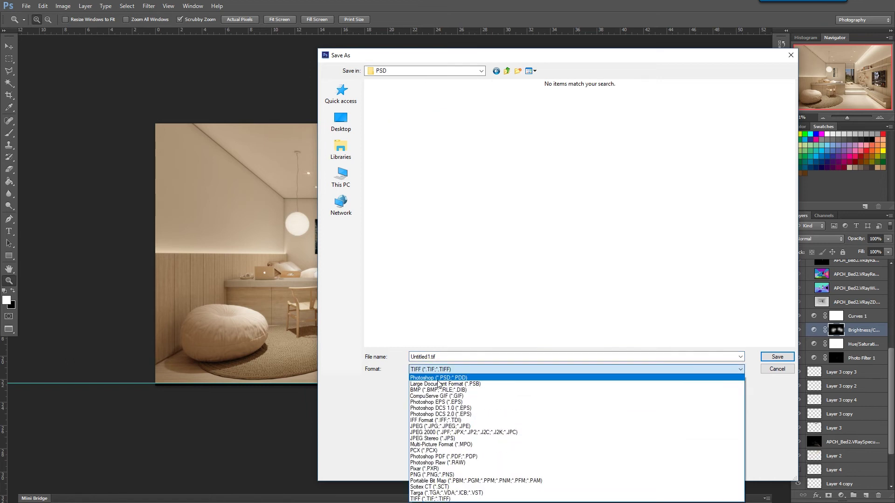
{"action": "left_click", "coordinate": [438, 379]}
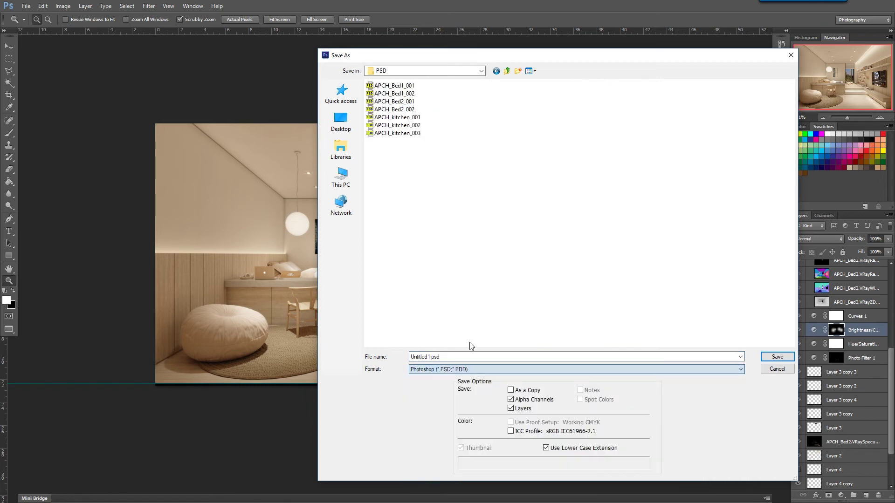
Step: View the existing file APCH_Bed2_002 in ACDSee to check its content, and return to the save dialog
{"action": "left_click", "coordinate": [396, 110]}
{"action": "right_click", "coordinate": [396, 110]}
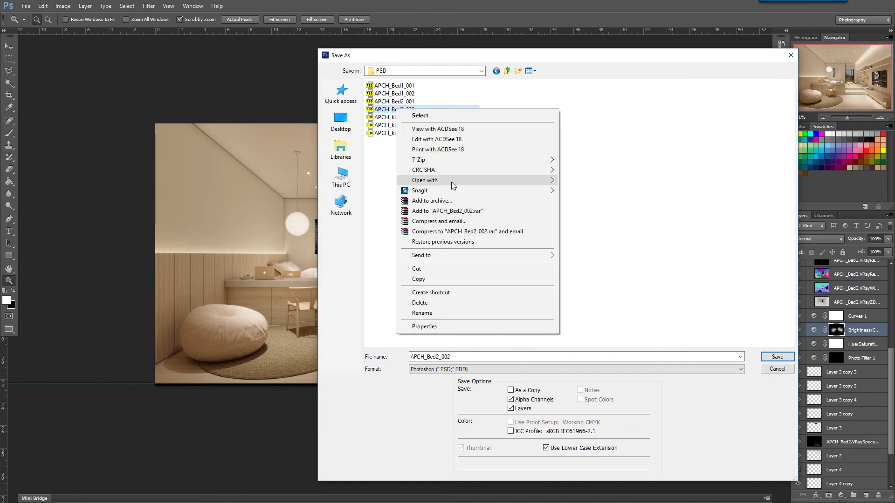
{"action": "mouse_move", "coordinate": [447, 182]}
{"action": "left_click", "coordinate": [618, 184]}
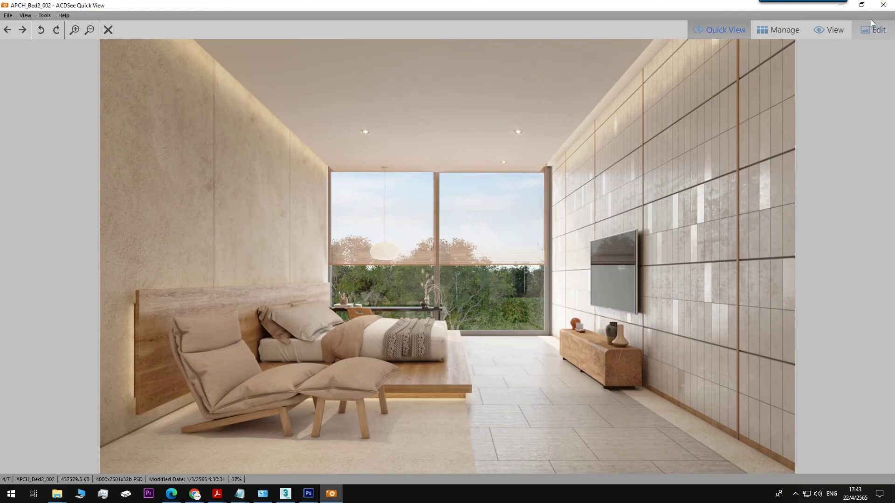
{"action": "left_click", "coordinate": [882, 5]}
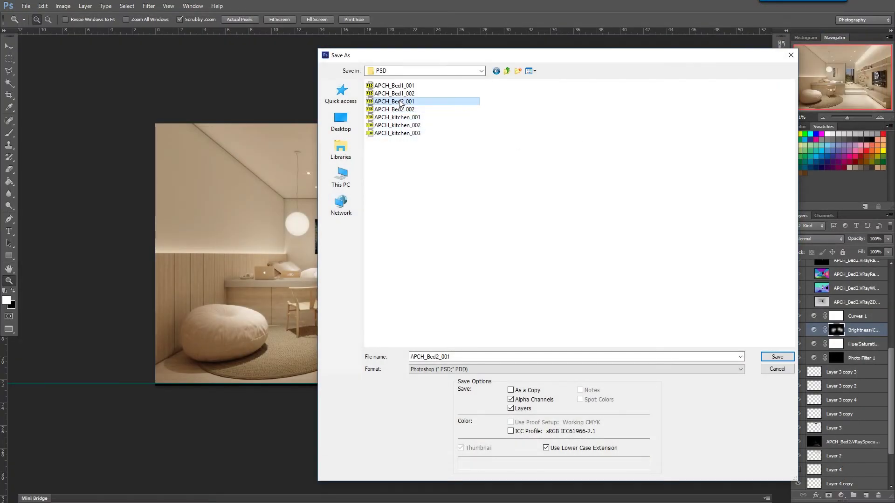
Step: Name the file APCH_Bed2_003, and save it as a PSD with the default options
{"action": "double_click", "coordinate": [465, 357]}
{"action": "left_click", "coordinate": [467, 357]}
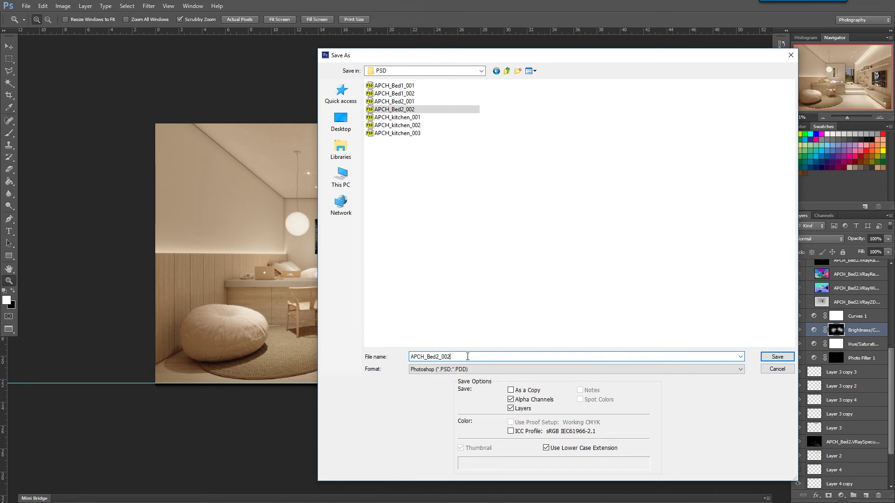
{"action": "key", "text": "BackSpace"}
{"action": "type", "text": "3"}
{"action": "key", "text": "Return"}
{"action": "key", "text": "Return"}
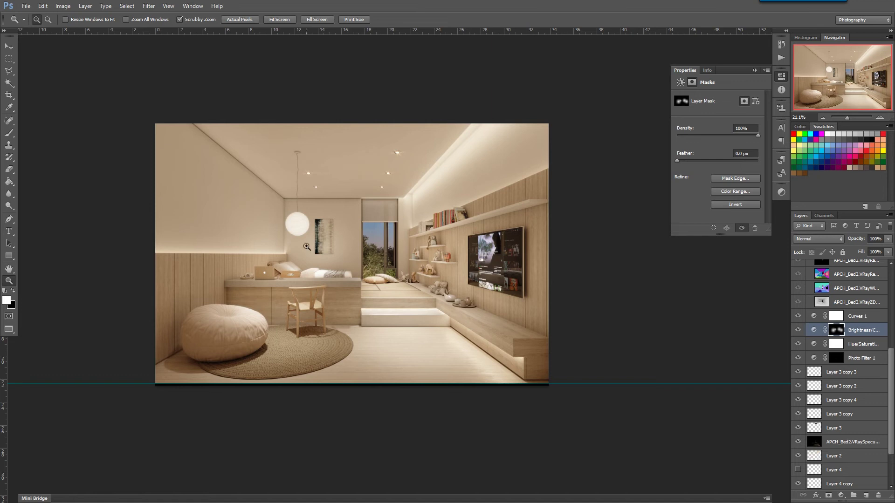
Step: Save the image as JPEG APCH_Bed2_003 in the s folder inside 21-04-22, at Maximum quality 12 with the Baseline ("Standard") format
{"action": "left_click_drag", "start_coordinate": [279, 250], "coordinate": [341, 256]}
{"action": "key", "text": "space"}
{"action": "left_click", "coordinate": [26, 6]}
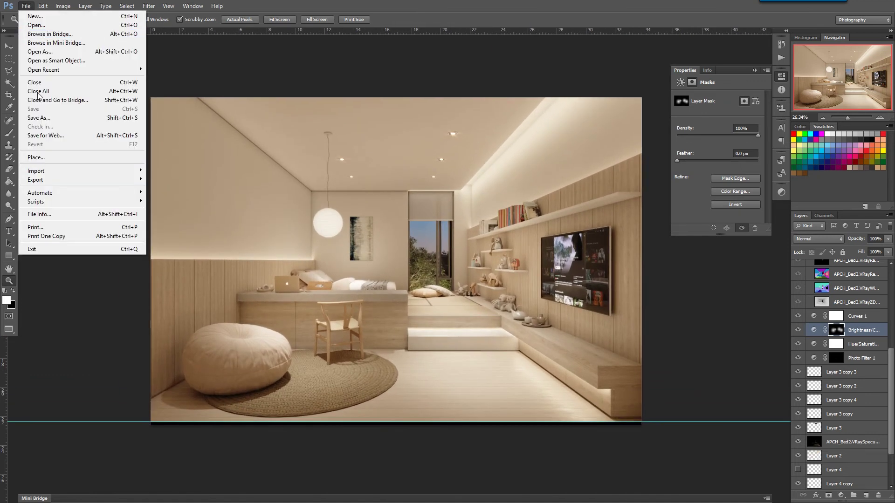
{"action": "left_click", "coordinate": [41, 118]}
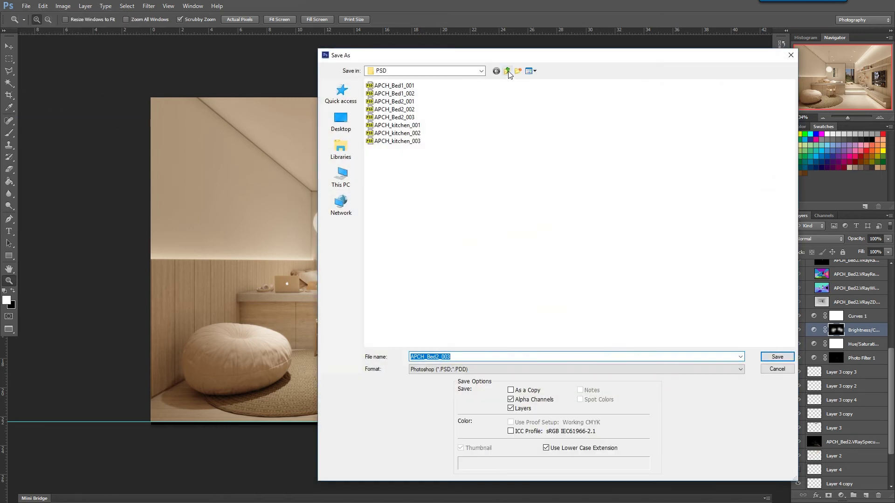
{"action": "left_click", "coordinate": [507, 71]}
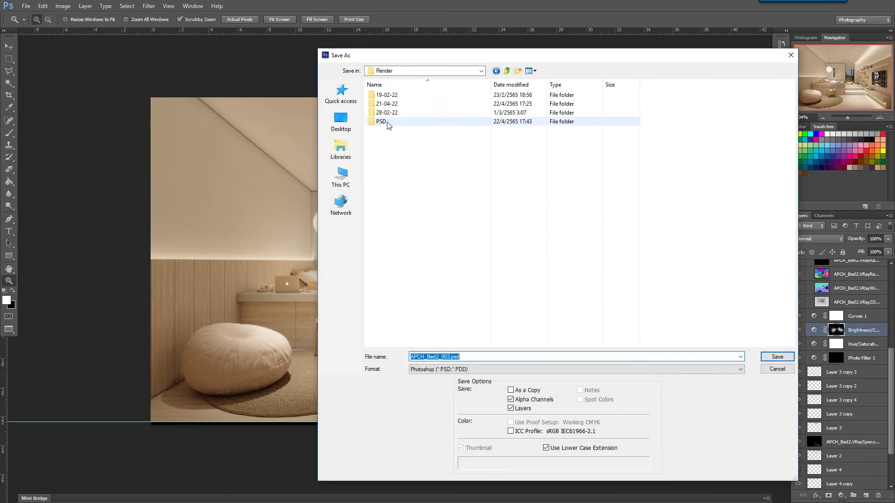
{"action": "double_click", "coordinate": [383, 112]}
{"action": "double_click", "coordinate": [379, 113]}
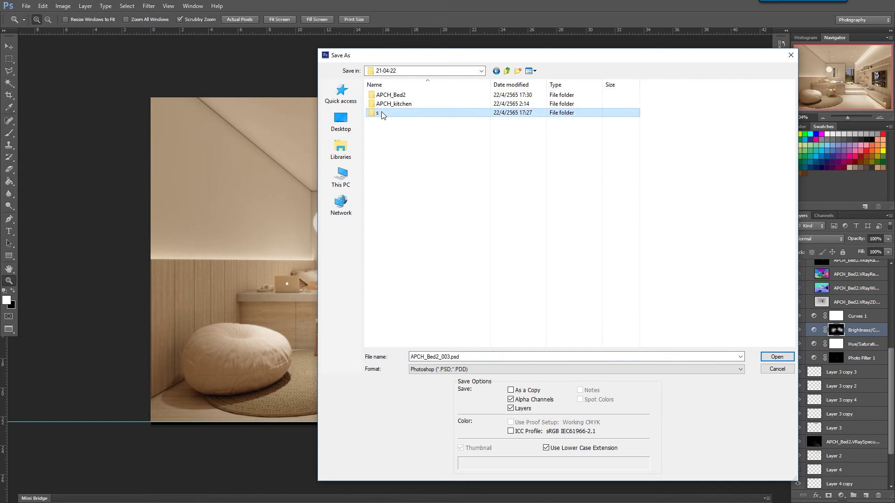
{"action": "left_click", "coordinate": [456, 371]}
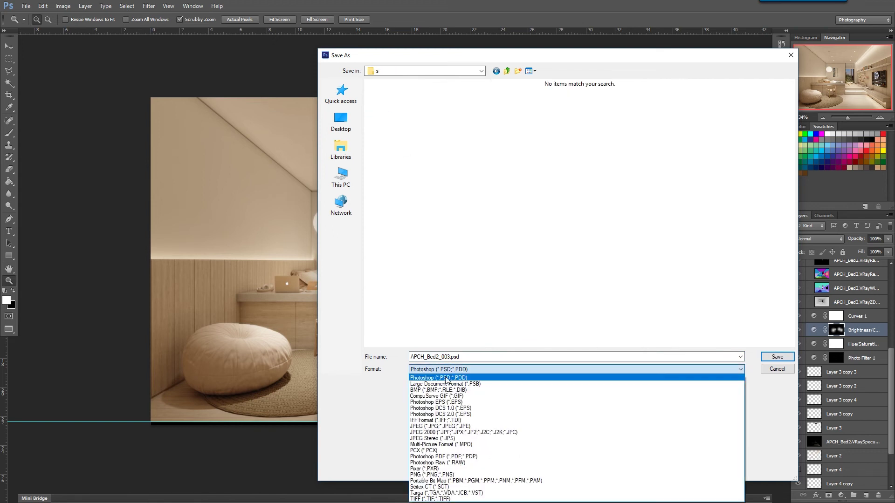
{"action": "left_click", "coordinate": [439, 425]}
{"action": "left_click", "coordinate": [776, 358]}
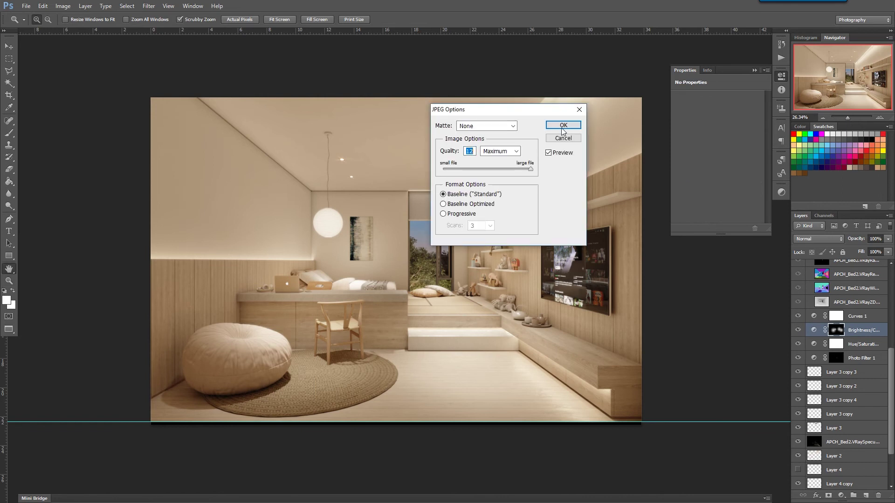
{"action": "left_click", "coordinate": [563, 126]}
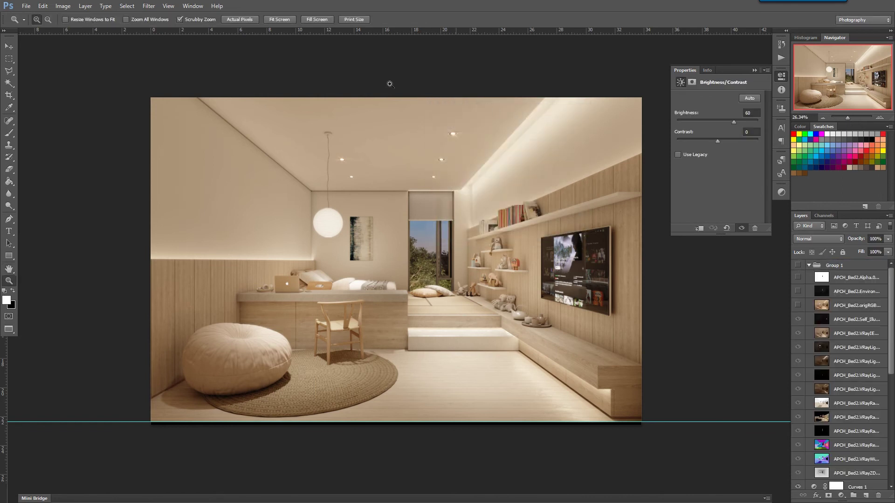
{"action": "left_click", "coordinate": [26, 5]}
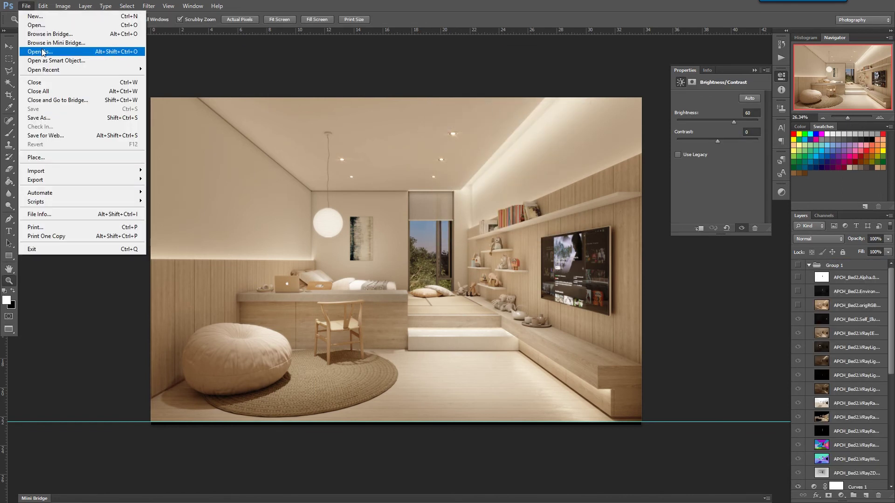
{"action": "key", "text": "Escape"}
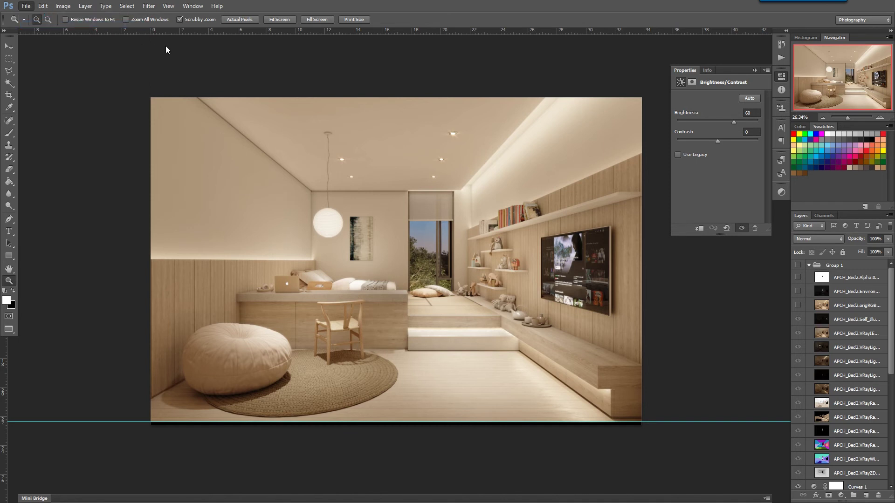
{"action": "key", "text": "ctrl+o"}
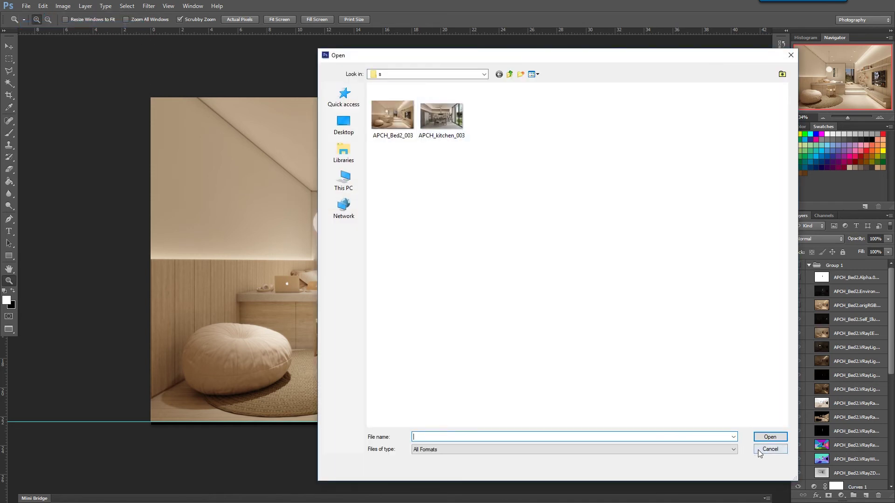
{"action": "left_click", "coordinate": [760, 451]}
Step: Select the roller blind above the window with the Magic Wand, using the coloured APCH_Bed2.VRayRe... pass layer
{"action": "left_click", "coordinate": [843, 445]}
{"action": "key", "text": "w"}
{"action": "left_click", "coordinate": [438, 212]}
{"action": "key", "text": "z"}
{"action": "left_click_drag", "start_coordinate": [532, 207], "coordinate": [572, 355]}
{"action": "left_click_drag", "start_coordinate": [322, 367], "coordinate": [276, 301]}
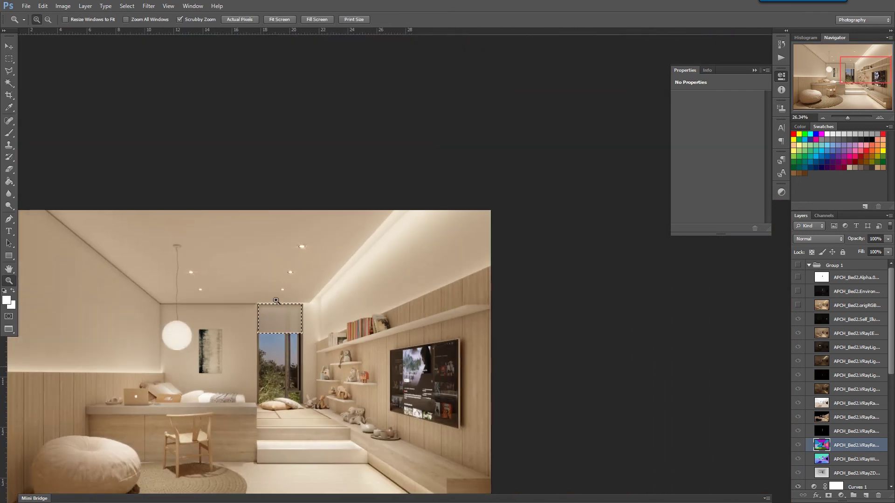
{"action": "left_click_drag", "start_coordinate": [279, 359], "coordinate": [354, 295]}
Step: Paint white over the blind on the Brightness/Contrast layer's mask with the Brush at 65% opacity, and clear the selection
{"action": "scroll", "coordinate": [834, 368], "scroll_direction": "down", "scroll_amount": 6}
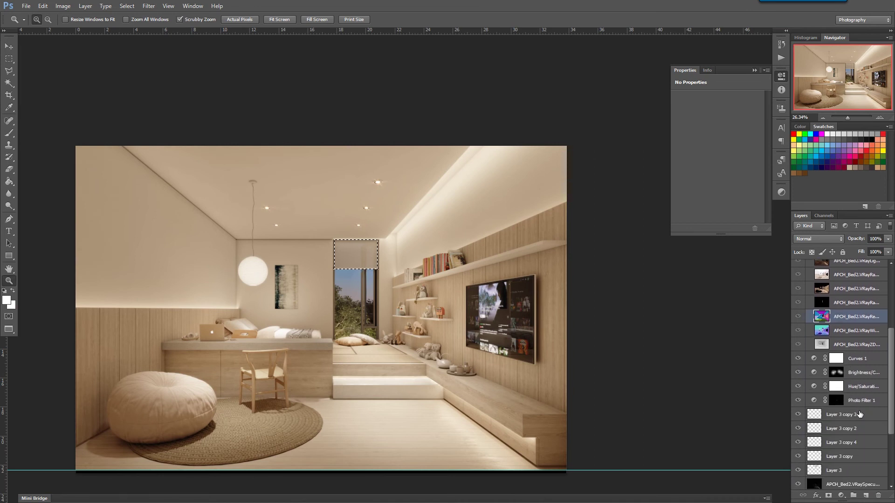
{"action": "left_click", "coordinate": [836, 372]}
{"action": "key", "text": "b"}
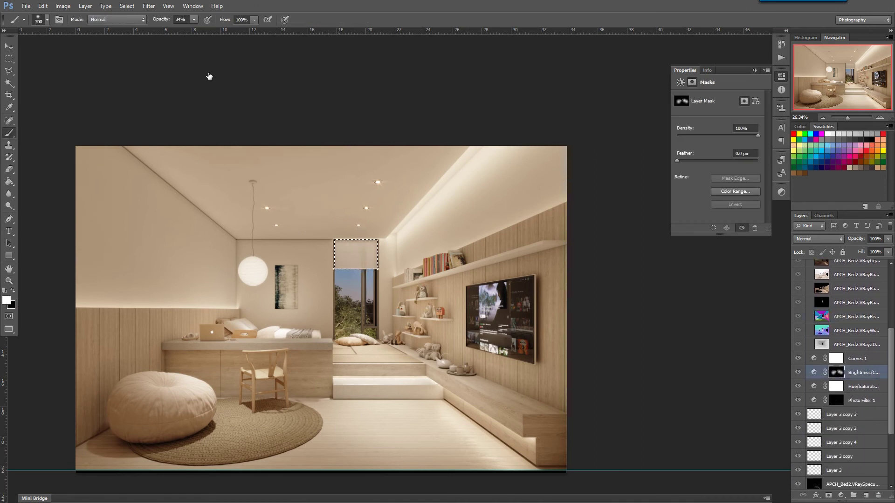
{"action": "left_click_drag", "start_coordinate": [194, 29], "coordinate": [208, 29]}
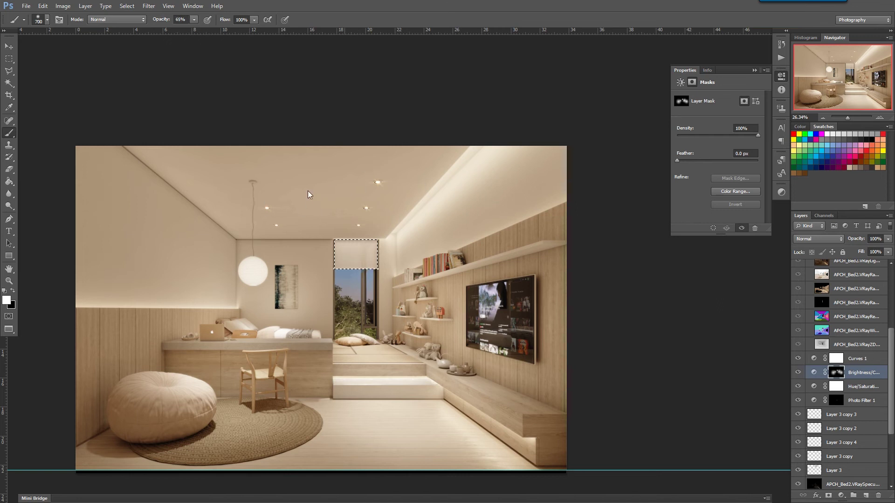
{"action": "key", "text": "m"}
{"action": "key", "text": "ctrl+d"}
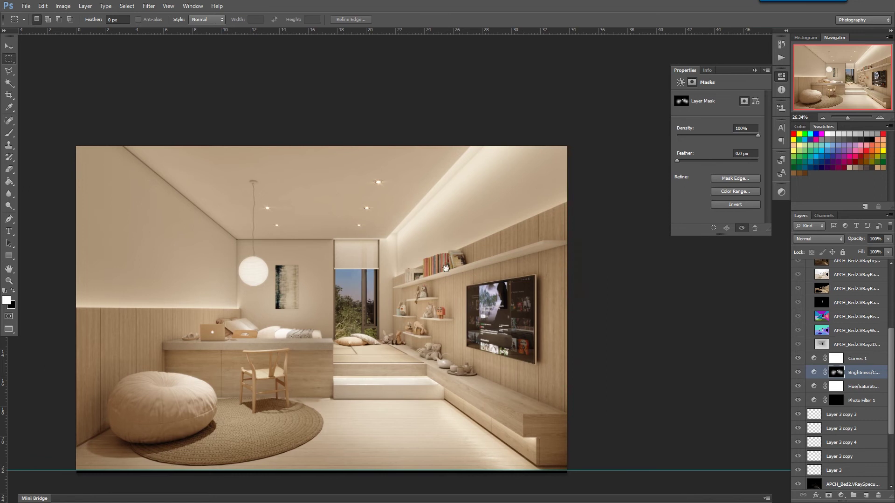
Step: Save the image as JPEG APCH_Bed2_003 in the s folder, replacing the existing file, at Maximum quality 12 with the Baseline ("Standard") format
{"action": "left_click_drag", "start_coordinate": [406, 289], "coordinate": [454, 265]}
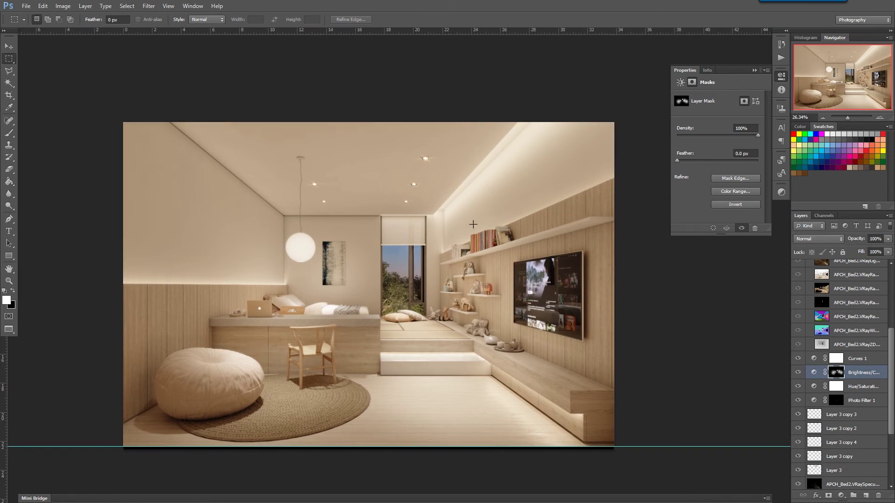
{"action": "key", "text": "z"}
{"action": "left_click_drag", "start_coordinate": [395, 226], "coordinate": [372, 252]}
{"action": "left_click", "coordinate": [26, 6]}
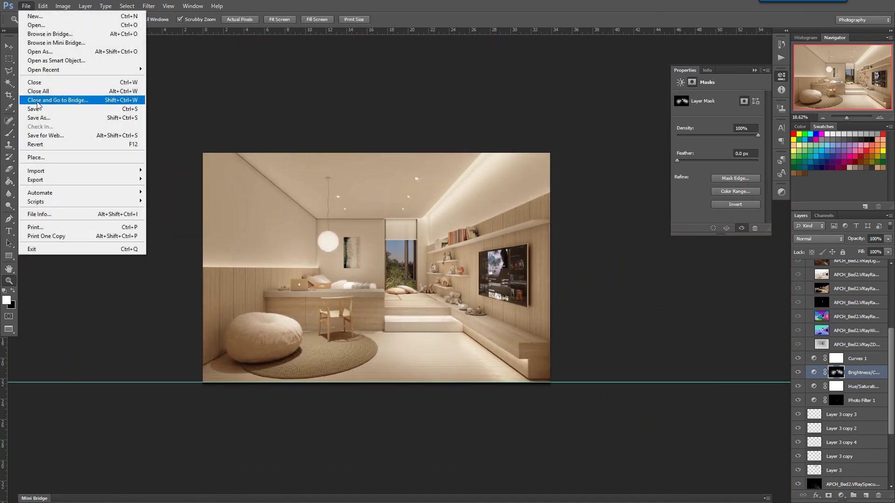
{"action": "left_click", "coordinate": [38, 117]}
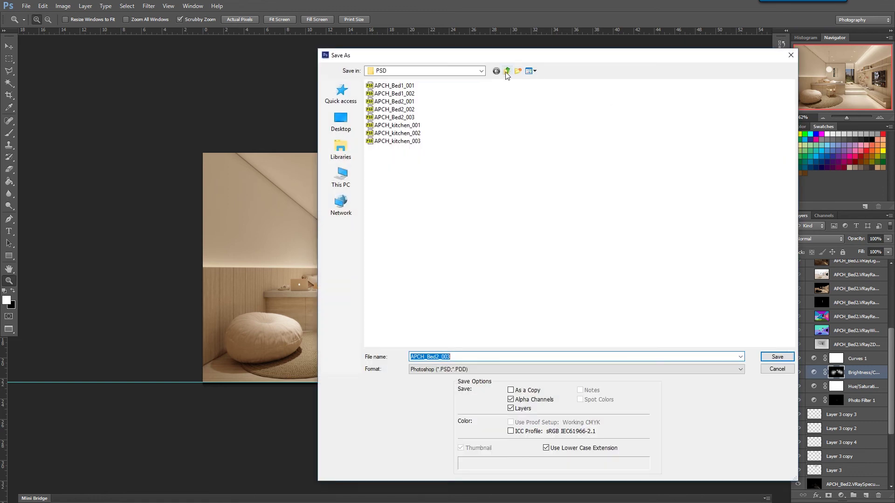
{"action": "left_click", "coordinate": [507, 71]}
{"action": "double_click", "coordinate": [382, 103]}
{"action": "double_click", "coordinate": [379, 113]}
{"action": "left_click", "coordinate": [451, 371]}
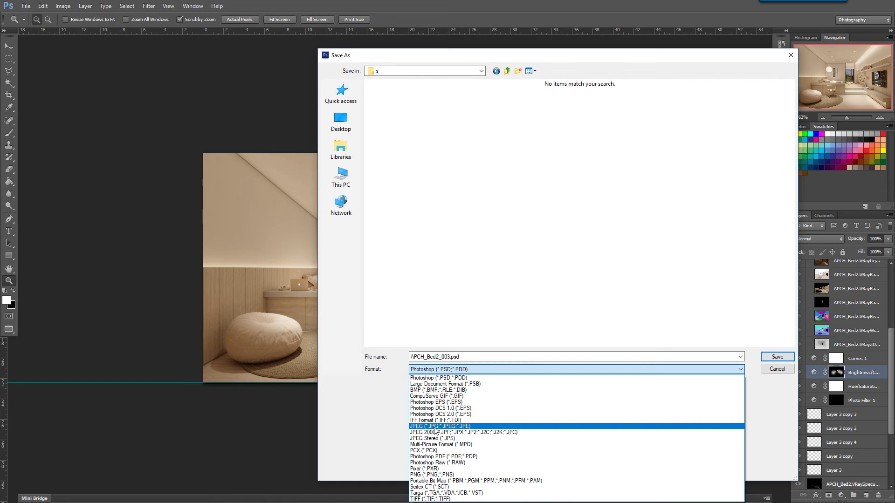
{"action": "left_click", "coordinate": [435, 426]}
{"action": "left_click", "coordinate": [764, 357]}
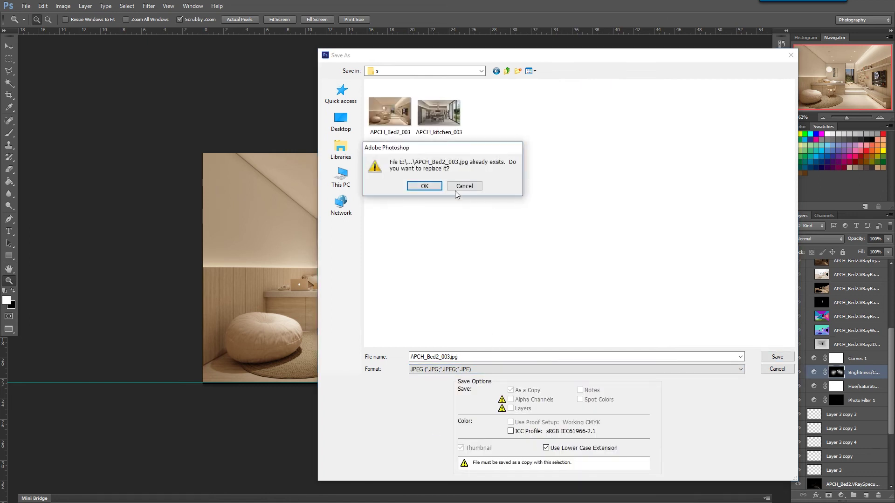
{"action": "left_click", "coordinate": [431, 187]}
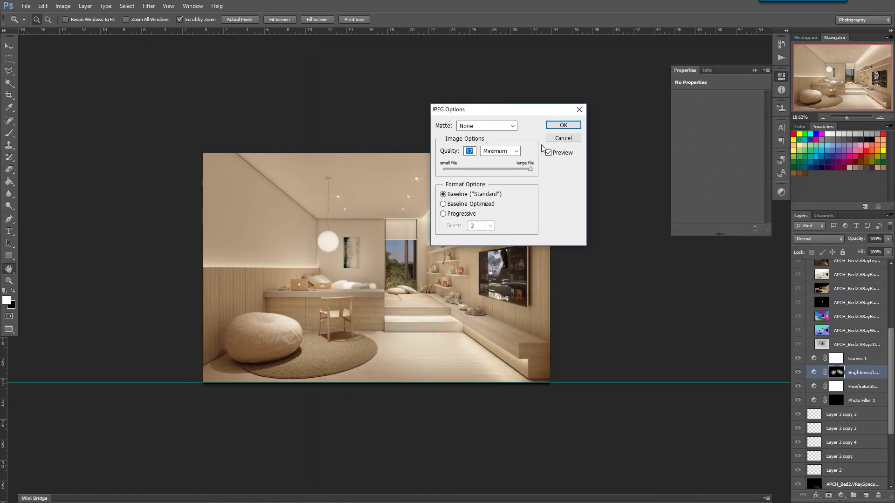
{"action": "left_click", "coordinate": [570, 127]}
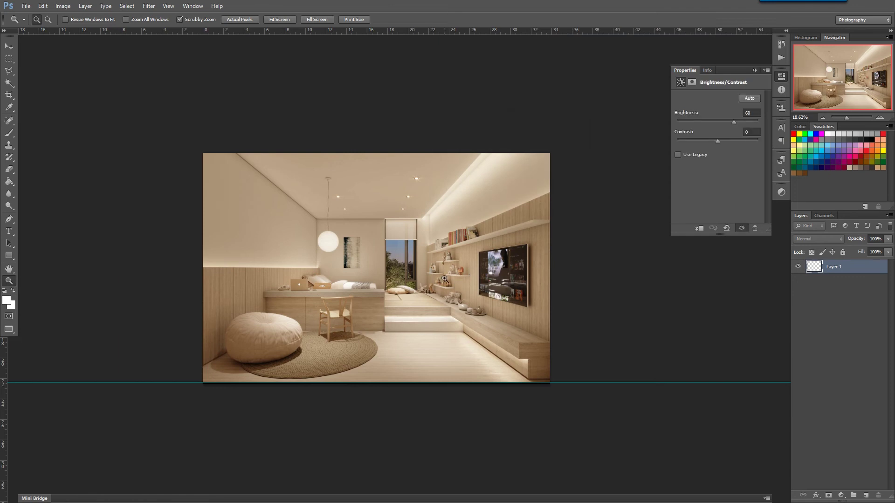
Step: Open the saved JPEG APCH_Bed2_003 from the s folder
{"action": "left_click_drag", "start_coordinate": [421, 289], "coordinate": [441, 305]}
{"action": "mouse_move", "coordinate": [336, 241]}
{"action": "left_mouse_down"}
{"action": "mouse_move", "coordinate": [386, 335]}
{"action": "mouse_move", "coordinate": [385, 355]}
{"action": "mouse_move", "coordinate": [336, 162]}
{"action": "left_mouse_up"}
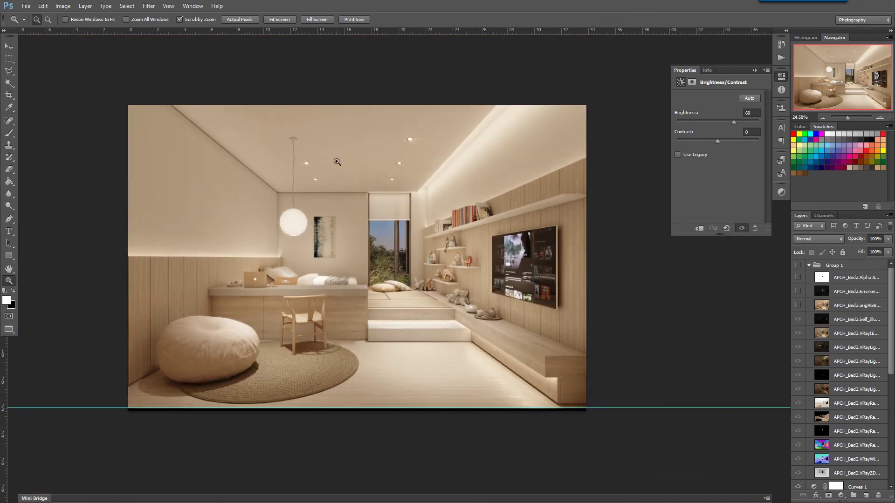
{"action": "left_click", "coordinate": [26, 6]}
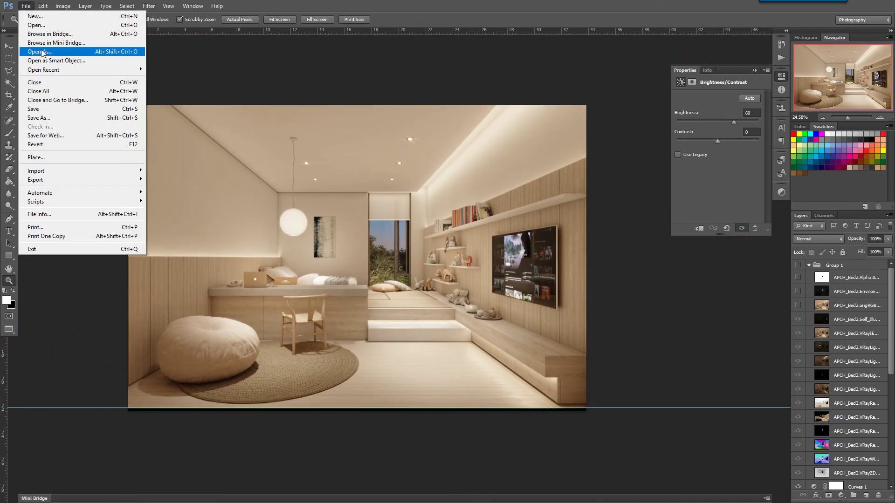
{"action": "left_click", "coordinate": [37, 26]}
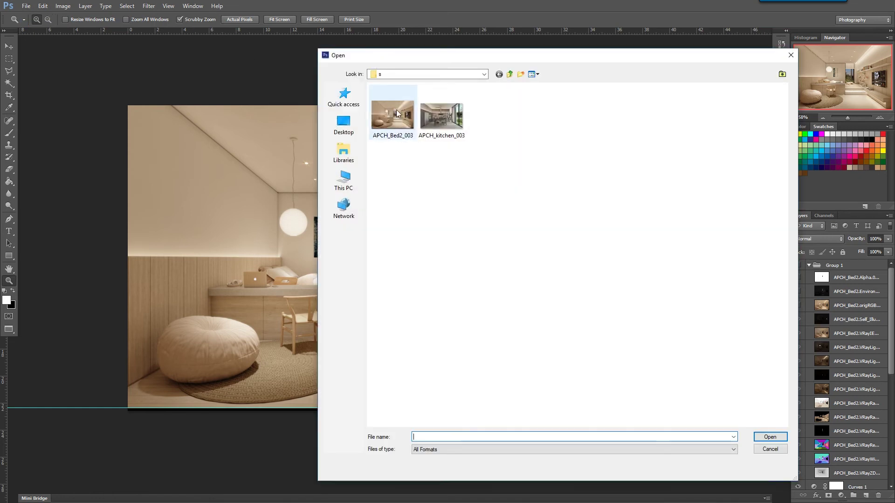
{"action": "double_click", "coordinate": [392, 130]}
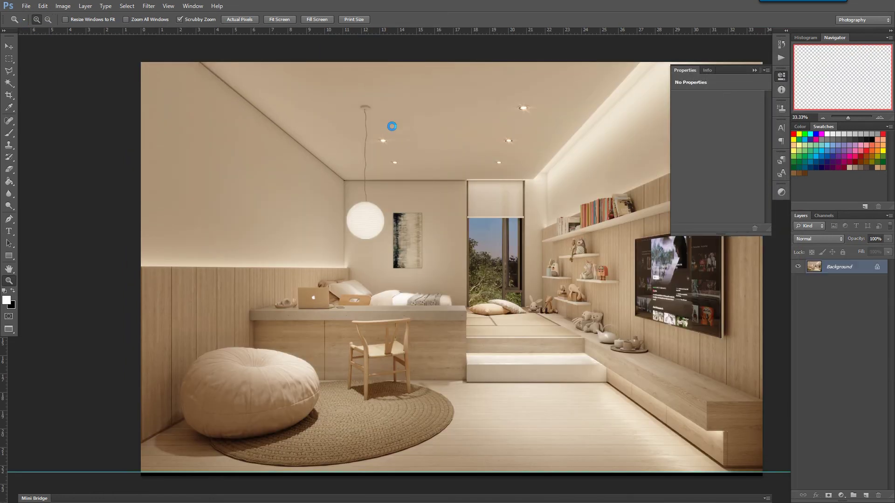
Step: Crop the black strip off the lower edge of the bedroom image
{"action": "mouse_move", "coordinate": [383, 218]}
{"action": "left_mouse_down"}
{"action": "mouse_move", "coordinate": [388, 228]}
{"action": "mouse_move", "coordinate": [380, 221]}
{"action": "left_mouse_up"}
{"action": "key", "text": "ctrl+0"}
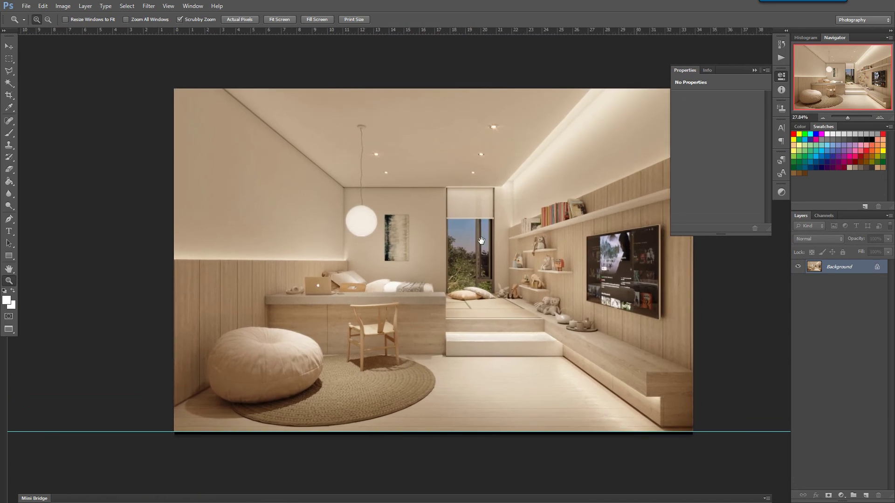
{"action": "key", "text": "c"}
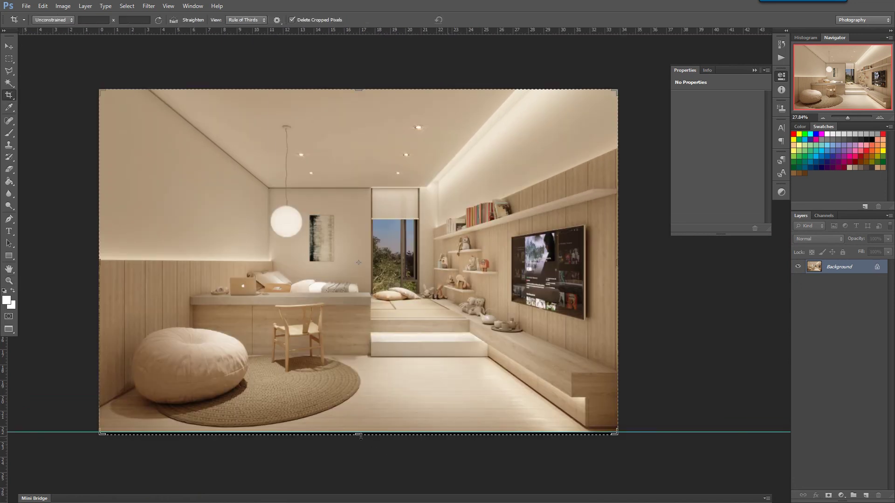
{"action": "left_click_drag", "start_coordinate": [360, 435], "coordinate": [361, 433]}
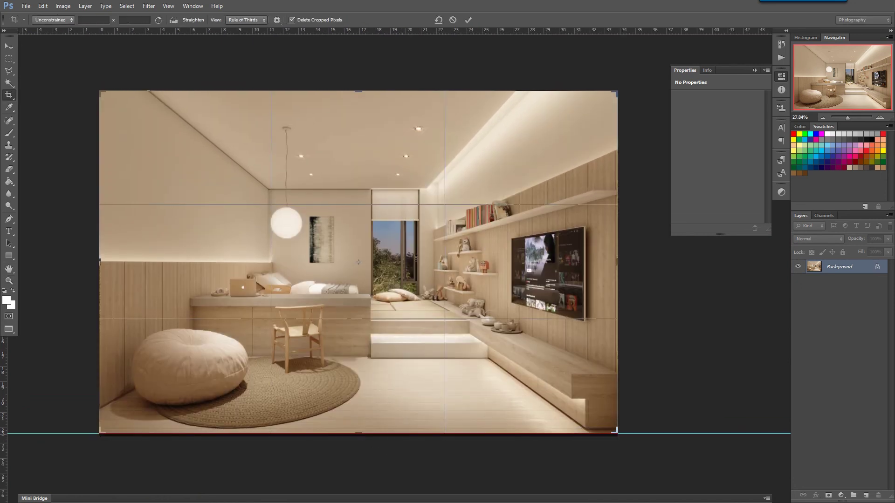
{"action": "right_click", "coordinate": [416, 259]}
{"action": "left_click", "coordinate": [433, 434]}
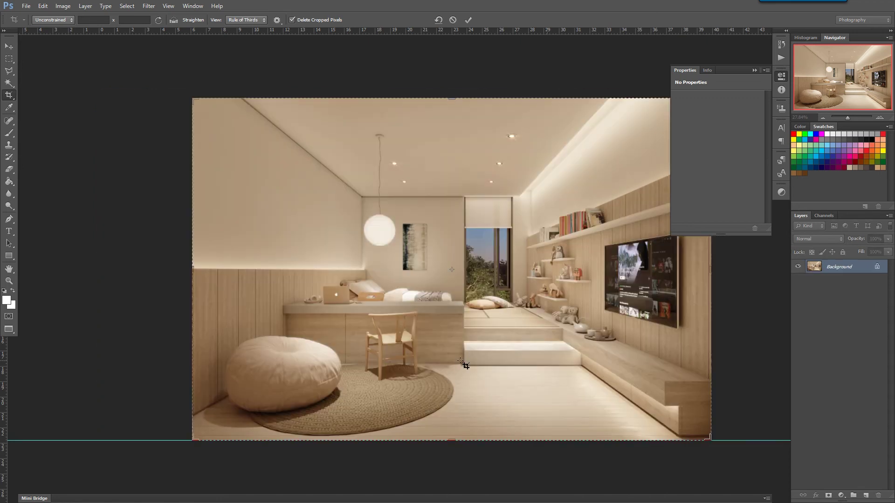
Step: Duplicate the Background layer, and open the custom Lens Correction settings for the copy
{"action": "key", "text": "z"}
{"action": "left_click_drag", "start_coordinate": [448, 310], "coordinate": [453, 339]}
{"action": "left_click_drag", "start_coordinate": [565, 324], "coordinate": [486, 324]}
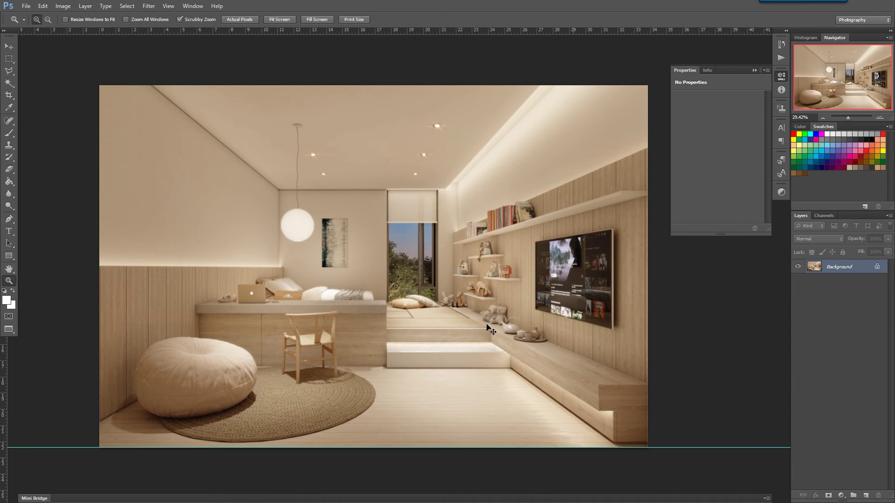
{"action": "key", "text": "ctrl+j"}
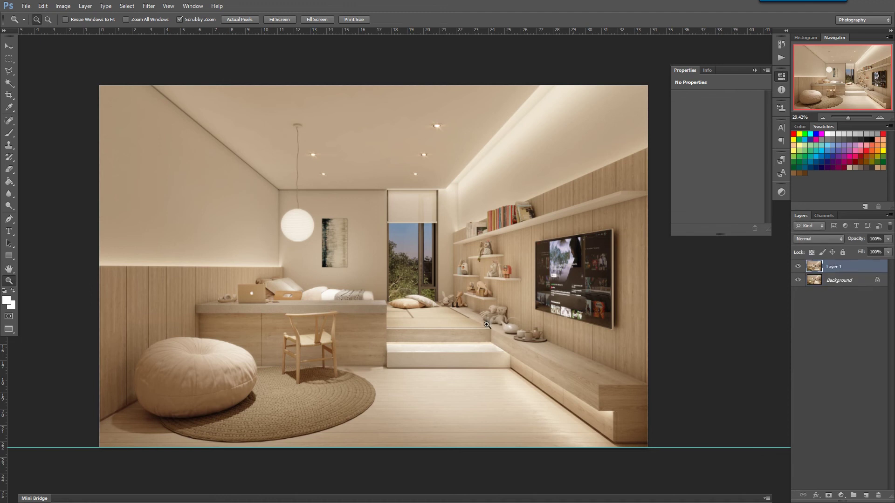
{"action": "left_click", "coordinate": [145, 6]}
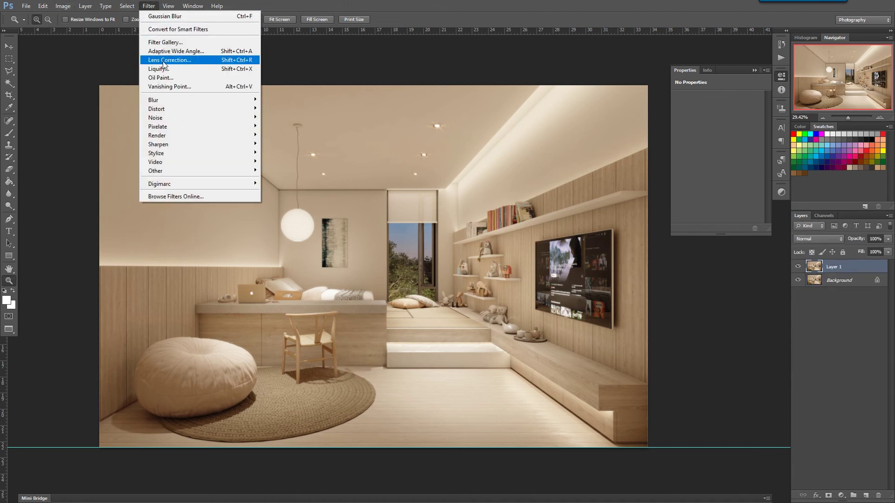
{"action": "left_click", "coordinate": [182, 60]}
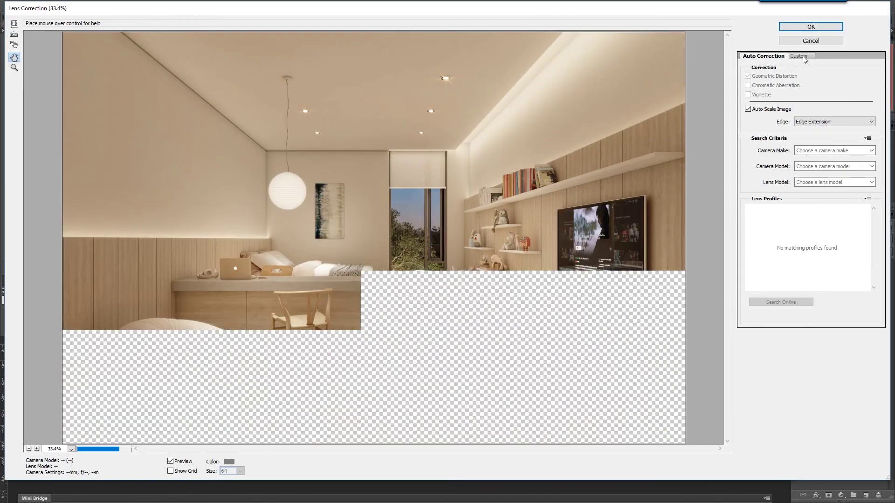
{"action": "left_click", "coordinate": [802, 56]}
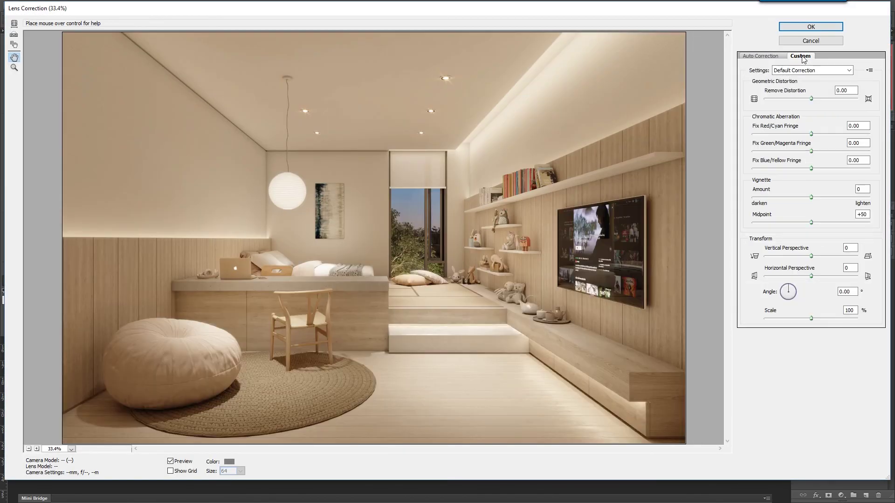
Step: Try a Green/Magenta Fringe correction of 15 with vignette amounts of 50 and -20, and reset the vignette amount to 0
{"action": "left_click_drag", "start_coordinate": [863, 144], "coordinate": [796, 140]}
{"action": "type", "text": "15"}
{"action": "left_click", "coordinate": [858, 189]}
{"action": "type", "text": "50"}
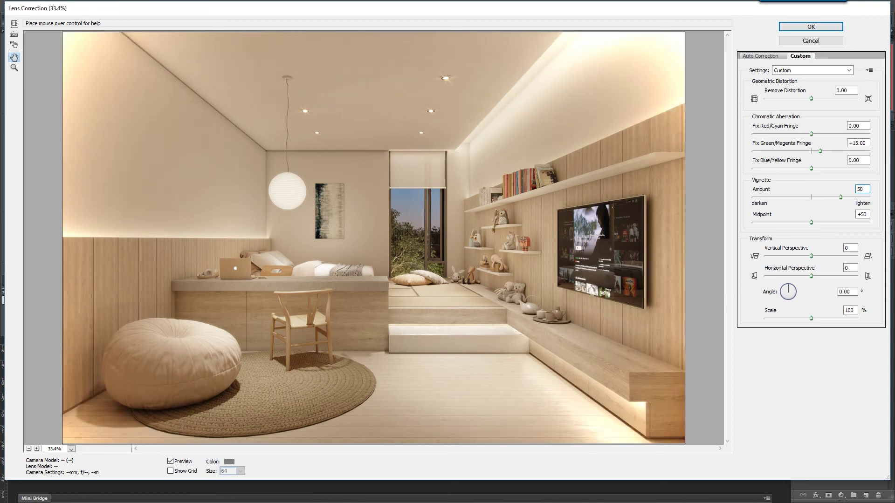
{"action": "key", "text": "BackSpace"}
{"action": "key", "text": "BackSpace"}
{"action": "type", "text": "-20"}
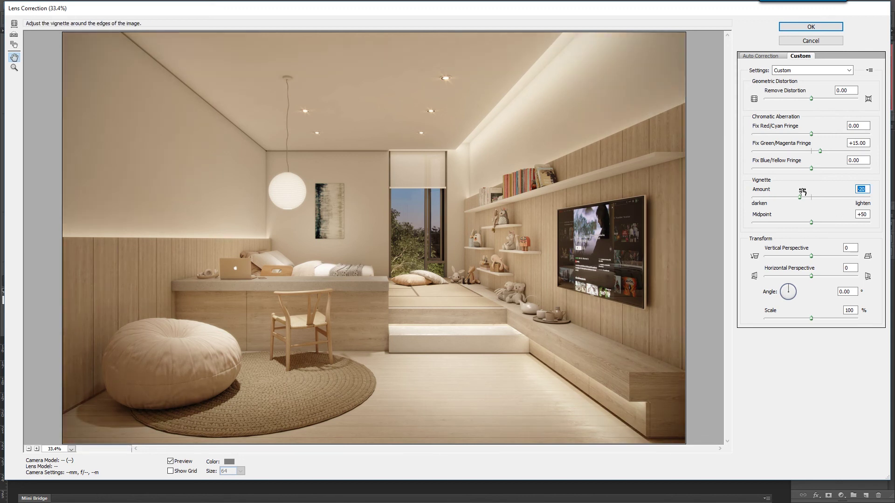
{"action": "type", "text": "0"}
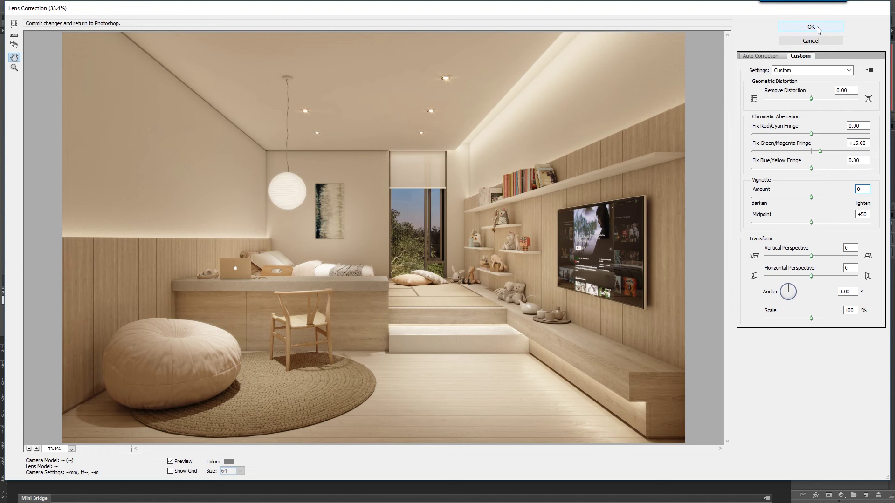
Step: Test Green/Magenta Fringe corrections of 30 and 10, and set the value to 1
{"action": "left_click", "coordinate": [867, 143]}
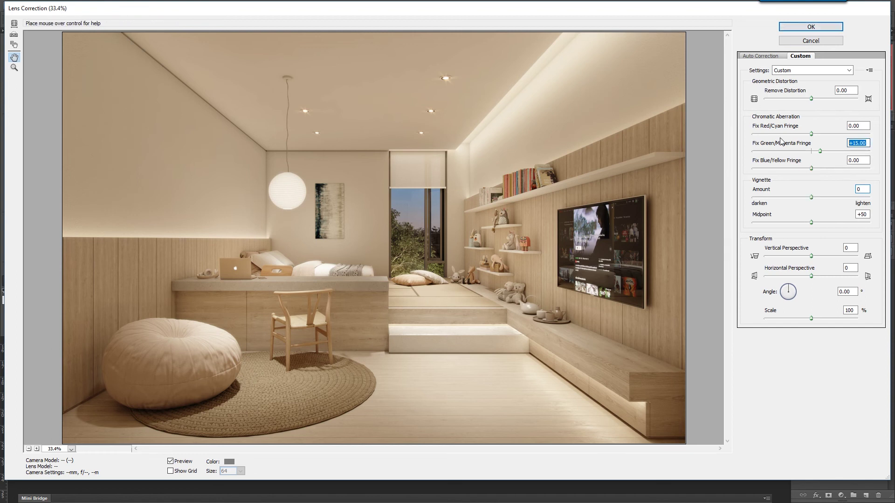
{"action": "type", "text": "30"}
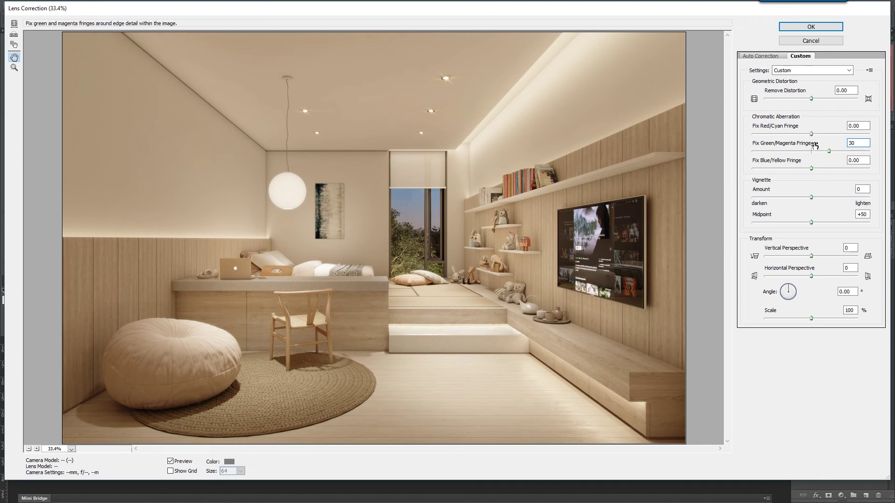
{"action": "key", "text": "BackSpace"}
{"action": "key", "text": "BackSpace"}
{"action": "type", "text": "1"}
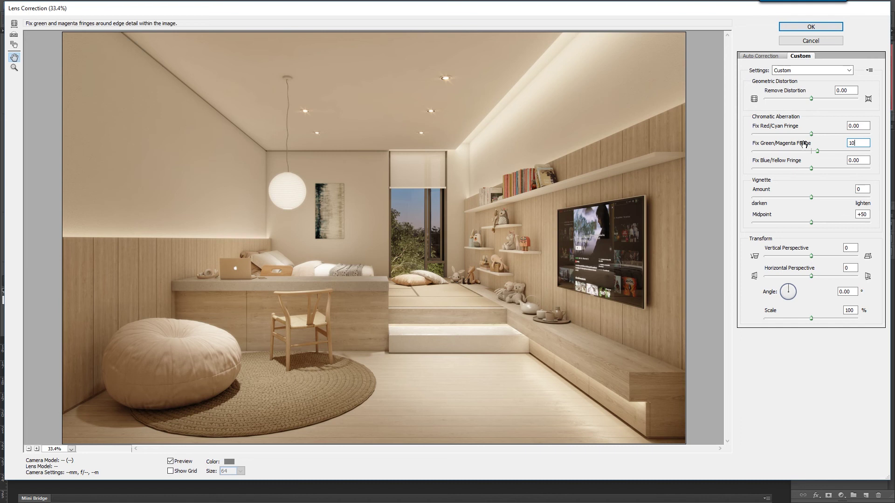
{"action": "key", "text": "BackSpace"}
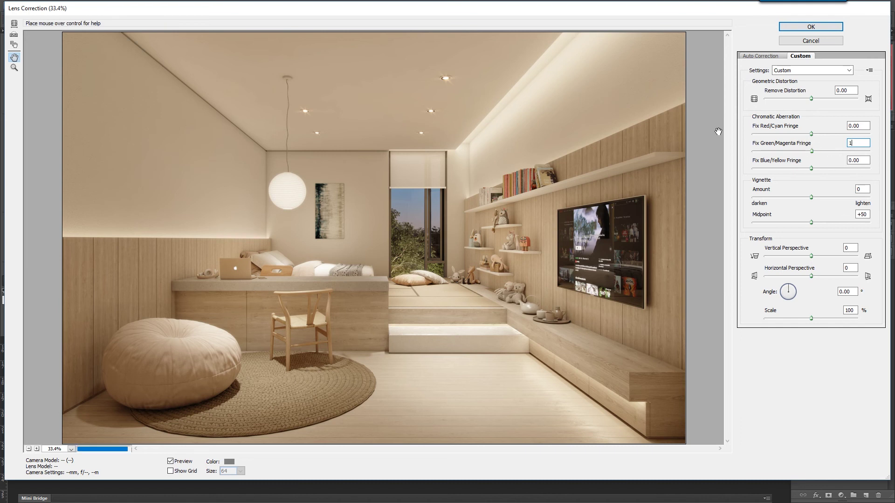
Step: Set the Green/Magenta Fringe correction to 15 and apply the Lens Correction to the duplicated layer
{"action": "type", "text": "5"}
{"action": "left_click", "coordinate": [819, 27]}
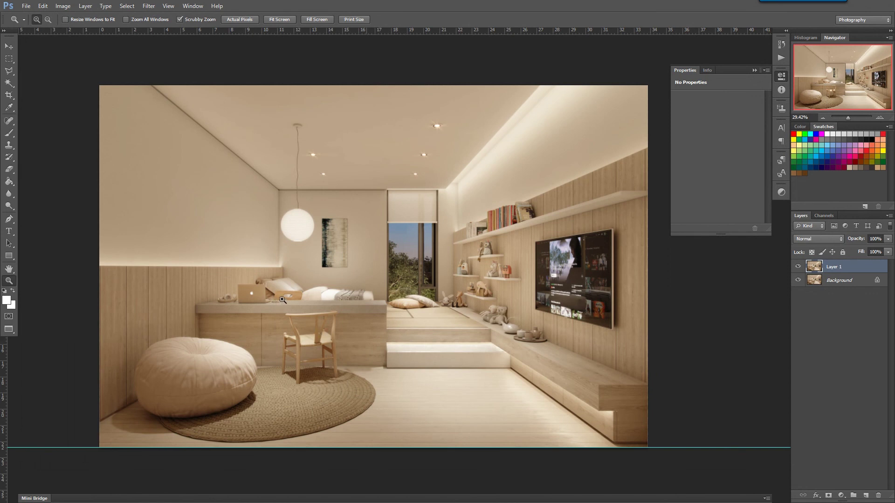
Step: Compare the wood wall panels up close with the corrected Layer 1 hidden and shown
{"action": "left_click_drag", "start_coordinate": [283, 299], "coordinate": [315, 364]}
{"action": "mouse_move", "coordinate": [201, 309]}
{"action": "left_mouse_down"}
{"action": "mouse_move", "coordinate": [228, 360]}
{"action": "mouse_move", "coordinate": [211, 298]}
{"action": "left_mouse_up"}
{"action": "left_click_drag", "start_coordinate": [200, 244], "coordinate": [220, 293]}
{"action": "left_click_drag", "start_coordinate": [302, 187], "coordinate": [286, 216]}
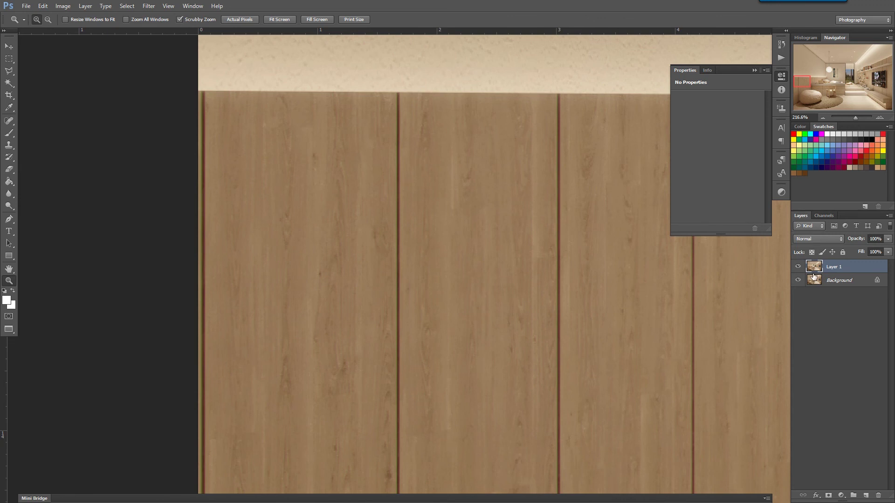
{"action": "left_click", "coordinate": [797, 268]}
{"action": "left_click", "coordinate": [797, 268]}
Step: Retouch the small dark crease on the upper part of the pouf using the Clone Stamp with a reduced brush size
{"action": "left_click_drag", "start_coordinate": [626, 305], "coordinate": [146, 389]}
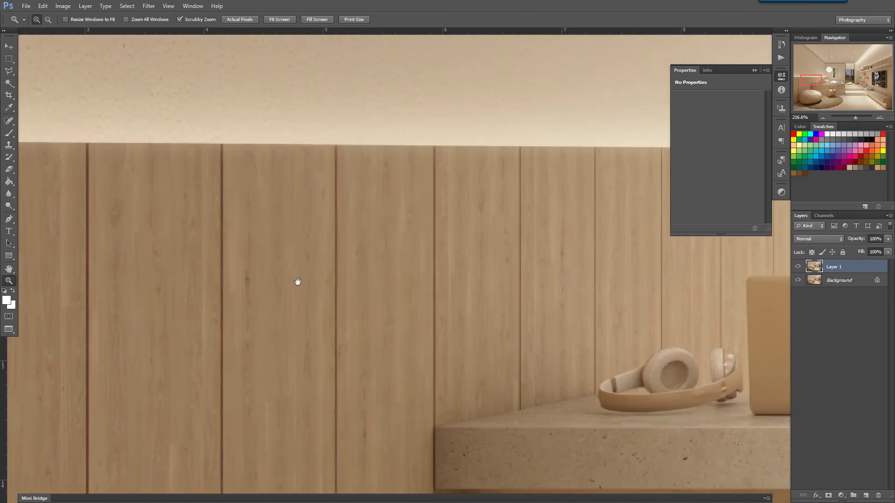
{"action": "mouse_move", "coordinate": [356, 179]}
{"action": "left_mouse_down"}
{"action": "mouse_move", "coordinate": [368, 210]}
{"action": "mouse_move", "coordinate": [356, 194]}
{"action": "left_mouse_up"}
{"action": "left_click_drag", "start_coordinate": [309, 164], "coordinate": [313, 193]}
{"action": "left_click_drag", "start_coordinate": [171, 189], "coordinate": [101, 159]}
{"action": "left_click_drag", "start_coordinate": [210, 264], "coordinate": [214, 312]}
{"action": "left_click_drag", "start_coordinate": [370, 227], "coordinate": [370, 290]}
{"action": "left_click_drag", "start_coordinate": [211, 339], "coordinate": [286, 415]}
{"action": "mouse_move", "coordinate": [369, 315]}
{"action": "left_mouse_down"}
{"action": "mouse_move", "coordinate": [392, 358]}
{"action": "mouse_move", "coordinate": [374, 326]}
{"action": "left_mouse_up"}
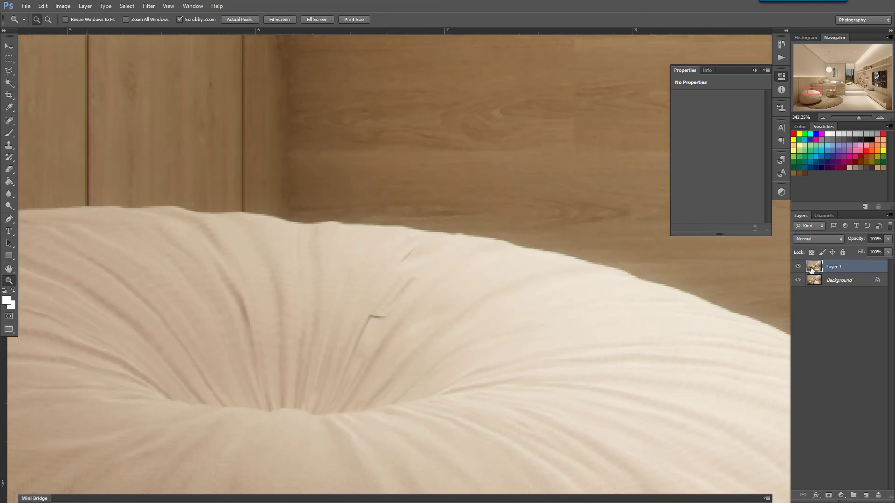
{"action": "key", "text": "s"}
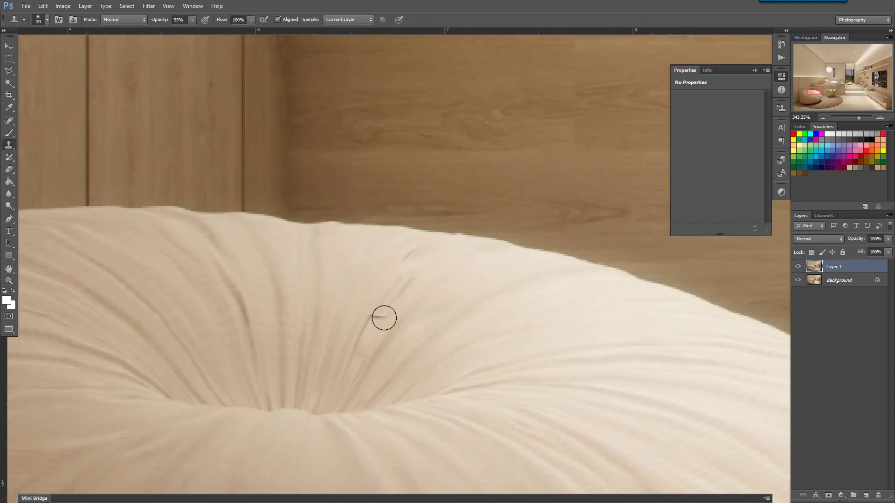
{"action": "key", "text": "bracketleft"}
{"action": "left_click", "coordinate": [380, 315], "text": "alt"}
{"action": "left_click_drag", "start_coordinate": [376, 319], "coordinate": [385, 313]}
{"action": "left_click_drag", "start_coordinate": [445, 275], "coordinate": [348, 251]}
Step: Check the retouched image at full view, and merge Layer 1 with the Background
{"action": "key", "text": "z"}
{"action": "left_click_drag", "start_coordinate": [368, 312], "coordinate": [368, 339]}
{"action": "left_click_drag", "start_coordinate": [380, 259], "coordinate": [361, 239]}
{"action": "mouse_move", "coordinate": [281, 227]}
{"action": "left_mouse_down"}
{"action": "mouse_move", "coordinate": [338, 308]}
{"action": "mouse_move", "coordinate": [317, 261]}
{"action": "left_mouse_up"}
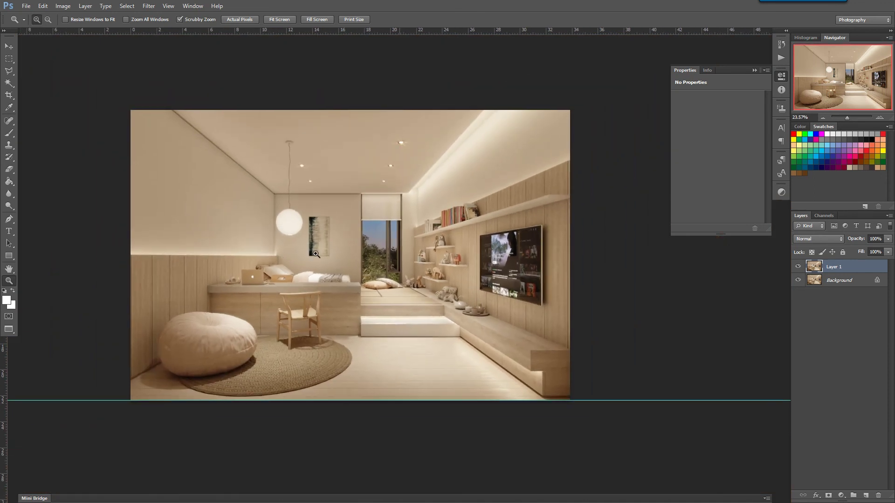
{"action": "left_click", "coordinate": [833, 281], "text": "shift"}
{"action": "key", "text": "ctrl+e"}
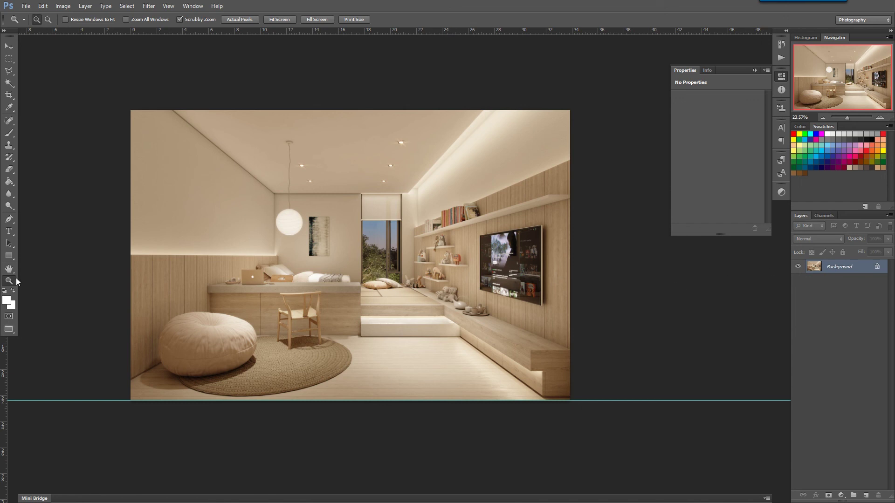
Step: Switch to File Explorer and open the APCH_Bed2_003 image in ACDSee Quick View
{"action": "key", "text": "alt+Tab"}
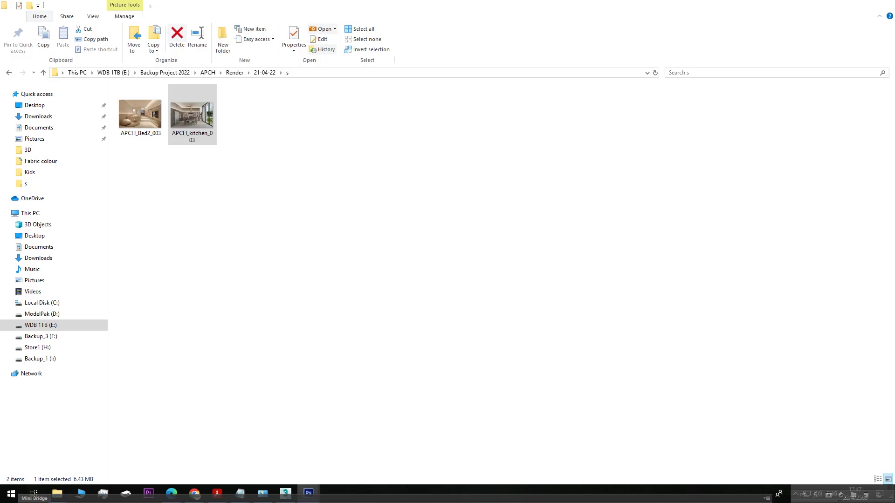
{"action": "left_click", "coordinate": [215, 243]}
{"action": "double_click", "coordinate": [150, 125]}
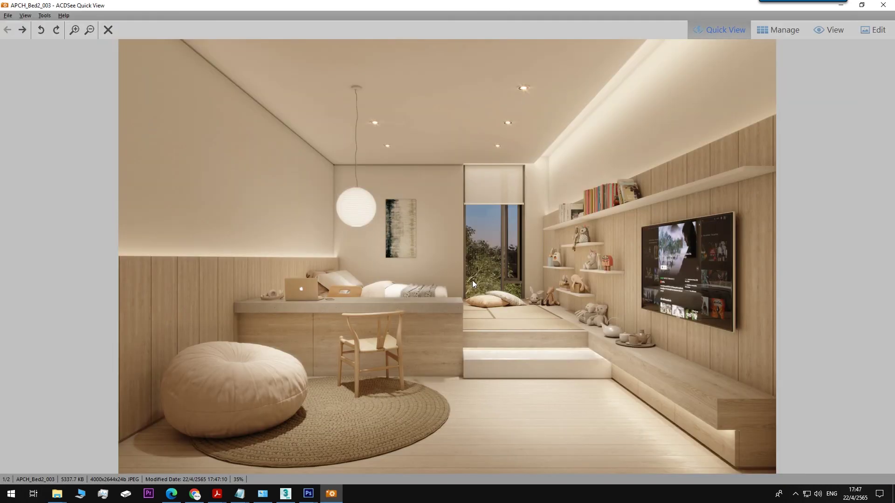
Step: Examine the details of the TV bench, steps, pouf, rug, desk and chair in the JPEG up close
{"action": "scroll", "coordinate": [471, 280], "scroll_direction": "up", "scroll_amount": 3}
{"action": "left_click_drag", "start_coordinate": [632, 267], "coordinate": [278, 162]}
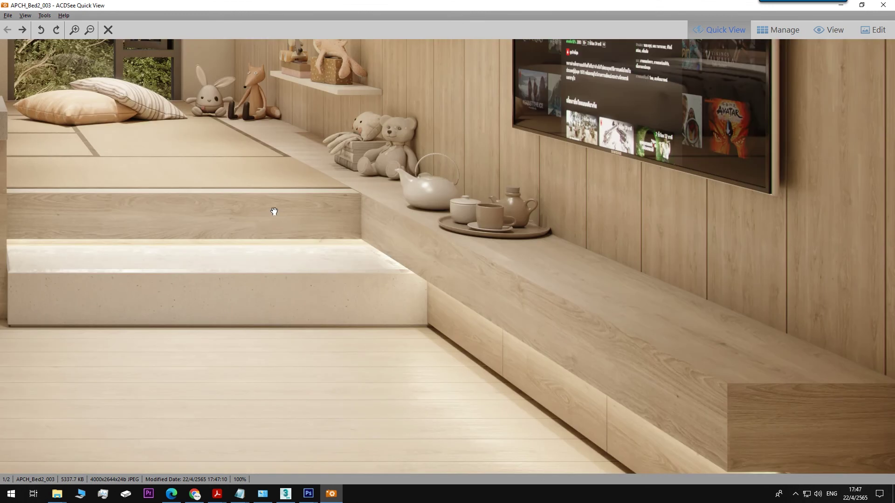
{"action": "left_click_drag", "start_coordinate": [147, 373], "coordinate": [647, 177]}
{"action": "left_click_drag", "start_coordinate": [346, 136], "coordinate": [343, 195]}
{"action": "scroll", "coordinate": [354, 196], "scroll_direction": "up", "scroll_amount": 1}
{"action": "left_click_drag", "start_coordinate": [606, 191], "coordinate": [113, 368]}
{"action": "left_click_drag", "start_coordinate": [272, 209], "coordinate": [238, 204]}
{"action": "left_click_drag", "start_coordinate": [189, 310], "coordinate": [742, 83]}
{"action": "left_click_drag", "start_coordinate": [280, 247], "coordinate": [542, 149]}
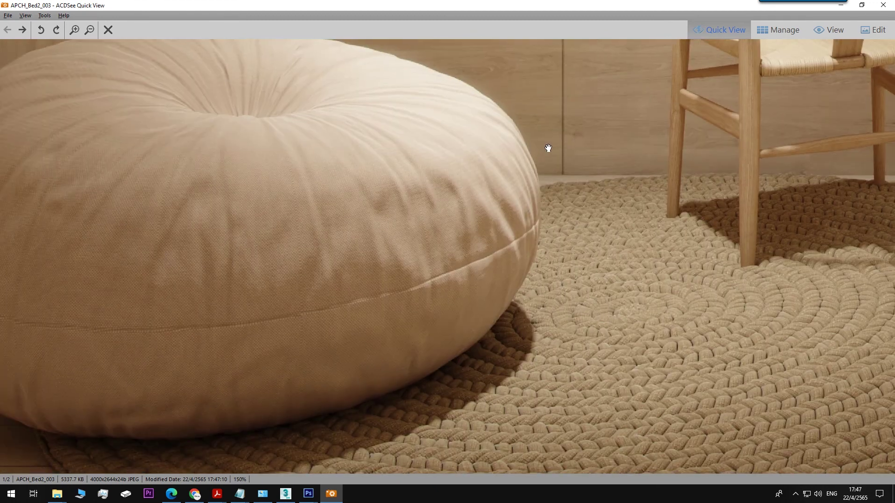
{"action": "left_click_drag", "start_coordinate": [658, 89], "coordinate": [339, 372]}
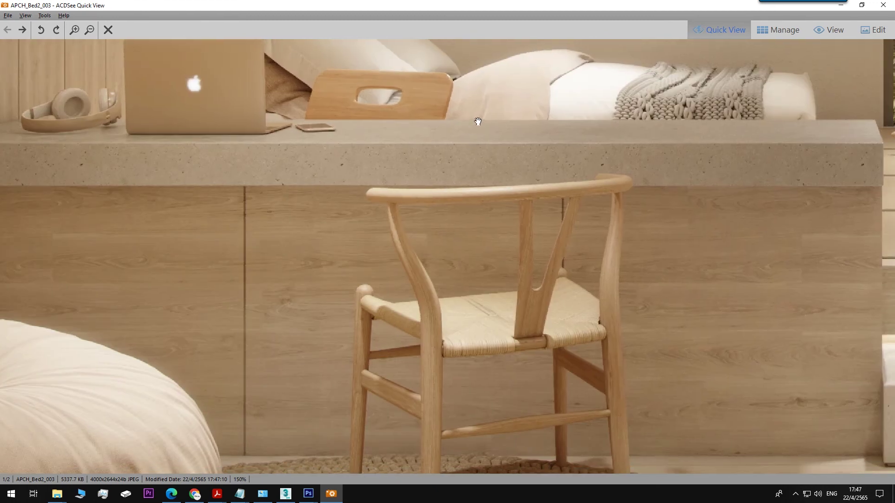
{"action": "mouse_move", "coordinate": [488, 161]}
{"action": "left_mouse_down"}
{"action": "mouse_move", "coordinate": [469, 297]}
{"action": "mouse_move", "coordinate": [375, 195]}
{"action": "left_mouse_up"}
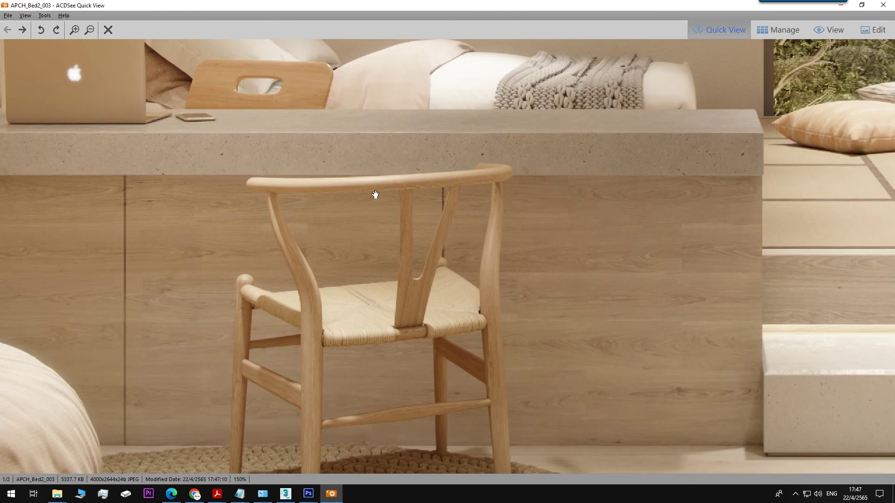
{"action": "left_click_drag", "start_coordinate": [402, 299], "coordinate": [375, 276]}
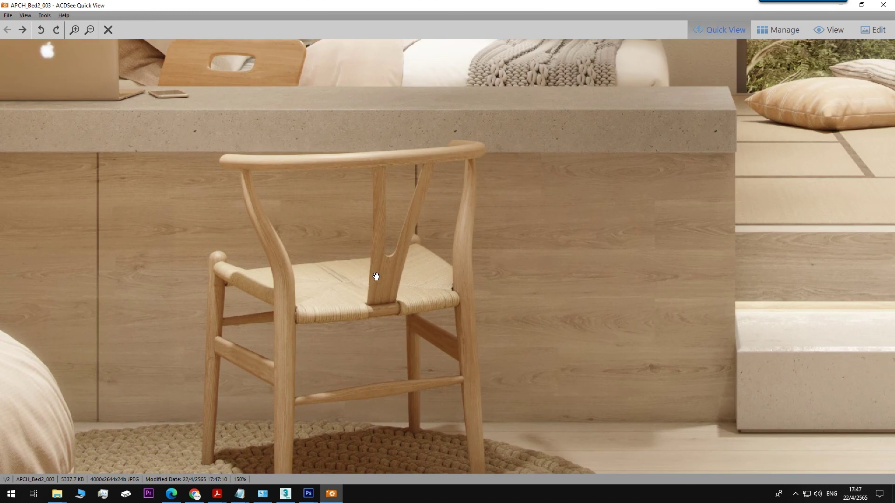
Step: Examine the window view, toy shelves, pendant lamp, ceiling lights and overall composition of the bedroom image
{"action": "scroll", "coordinate": [376, 276], "scroll_direction": "down", "scroll_amount": 3}
{"action": "scroll", "coordinate": [378, 273], "scroll_direction": "down", "scroll_amount": 2}
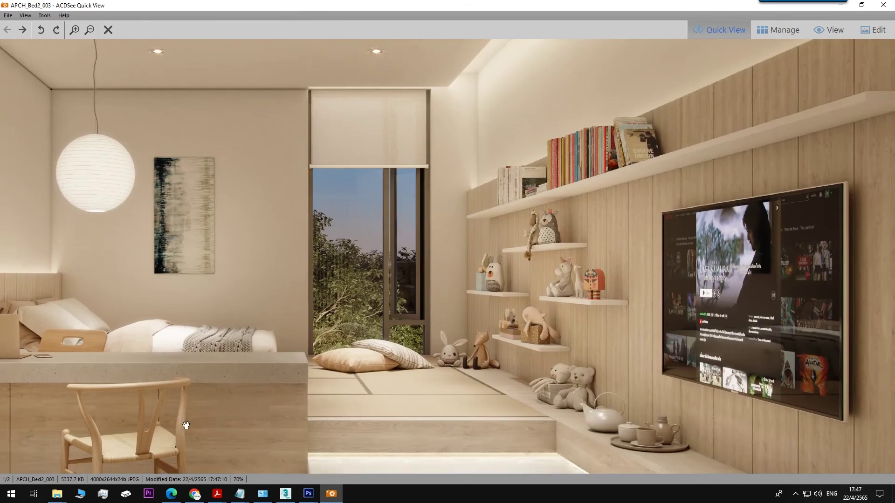
{"action": "scroll", "coordinate": [391, 301], "scroll_direction": "up", "scroll_amount": 5}
{"action": "scroll", "coordinate": [275, 234], "scroll_direction": "down", "scroll_amount": 4}
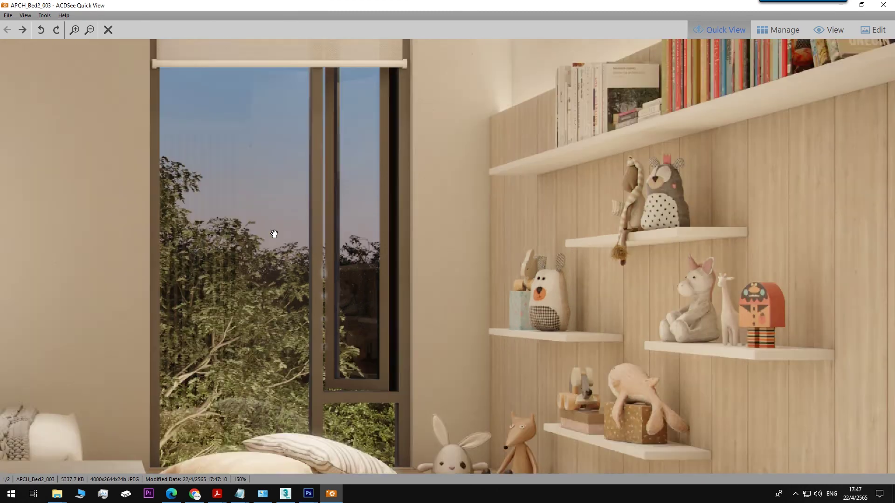
{"action": "scroll", "coordinate": [511, 262], "scroll_direction": "down", "scroll_amount": 4}
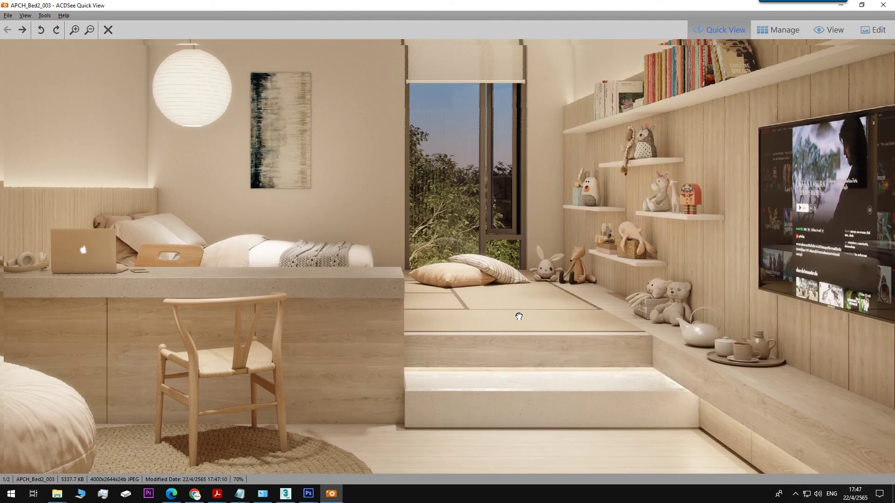
{"action": "scroll", "coordinate": [530, 325], "scroll_direction": "up", "scroll_amount": 4}
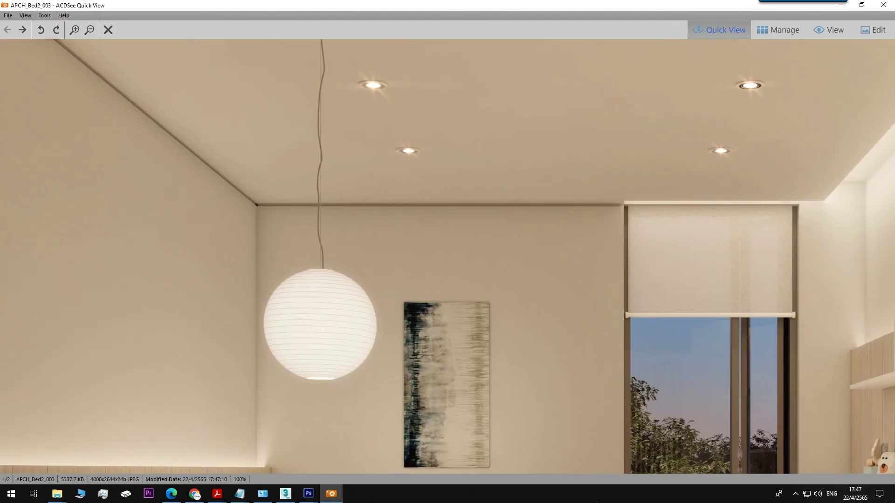
{"action": "left_click_drag", "start_coordinate": [598, 502], "coordinate": [383, 328]}
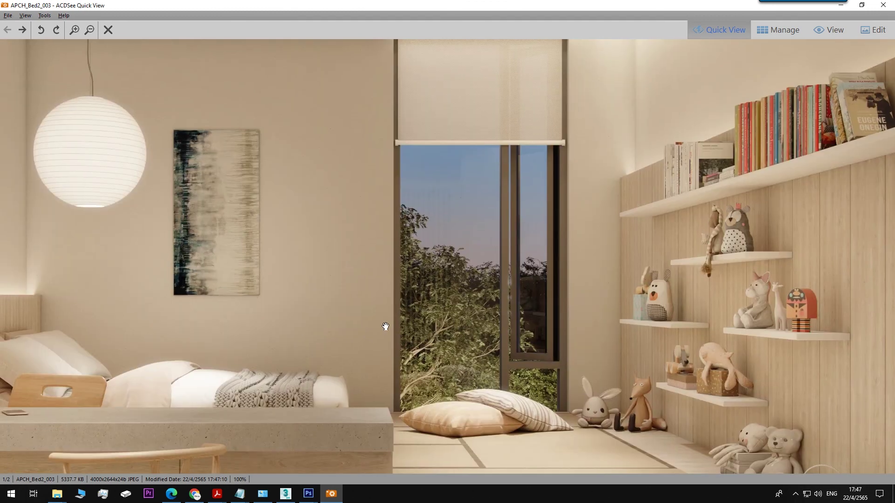
{"action": "scroll", "coordinate": [385, 326], "scroll_direction": "up", "scroll_amount": 2}
{"action": "scroll", "coordinate": [386, 326], "scroll_direction": "down", "scroll_amount": 4}
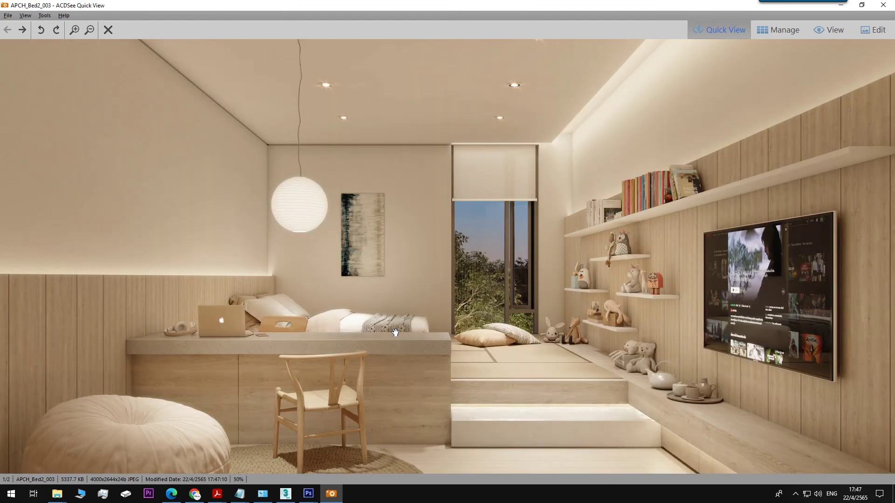